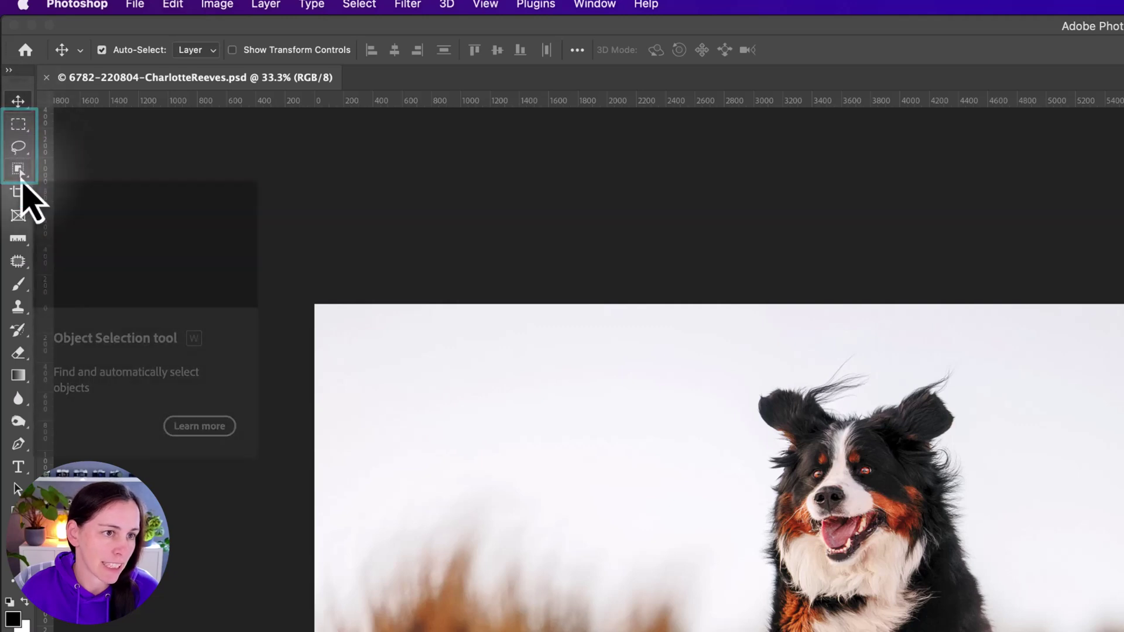
Step: Draw a rectangular selection with the Rectangular Marquee Tool over the sky and dry grass just left of the dog
click(19, 124)
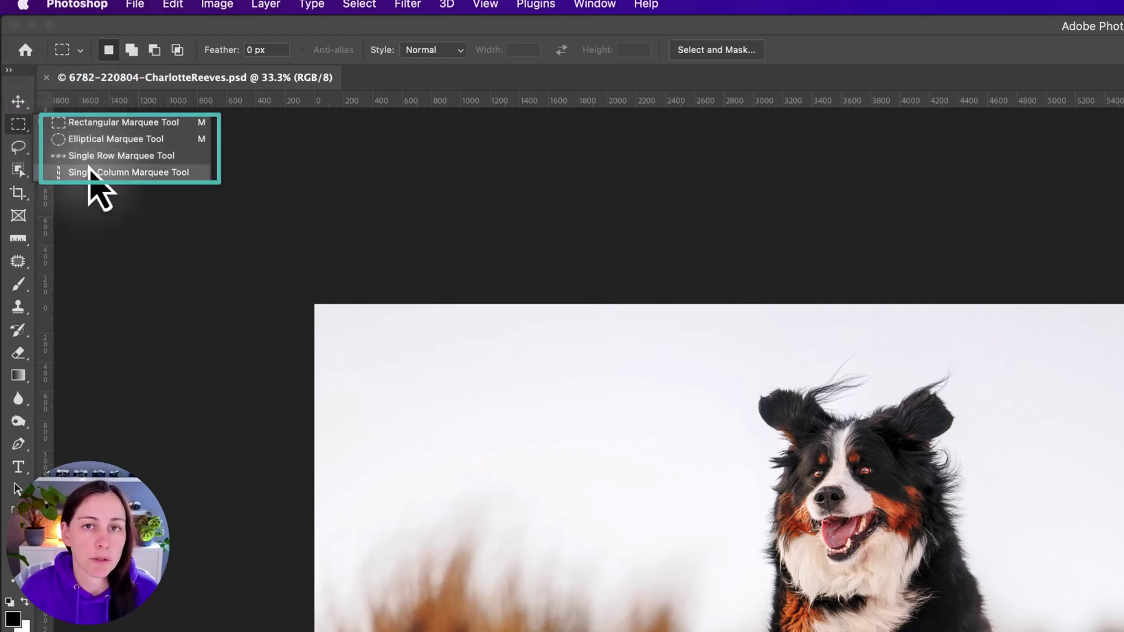
click(28, 125)
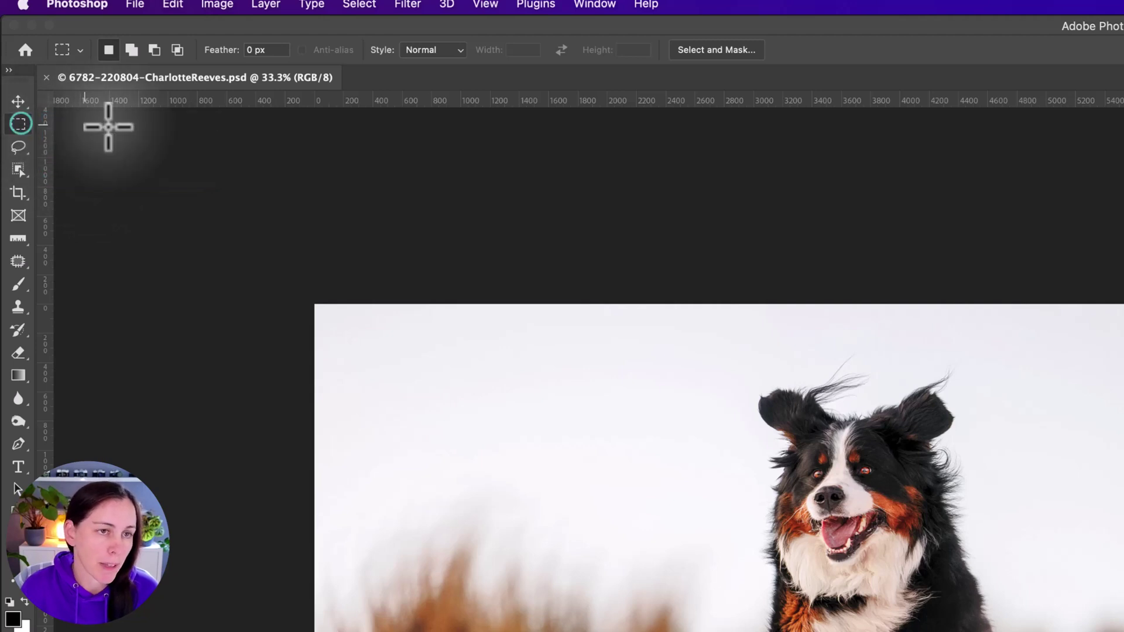
click(19, 130)
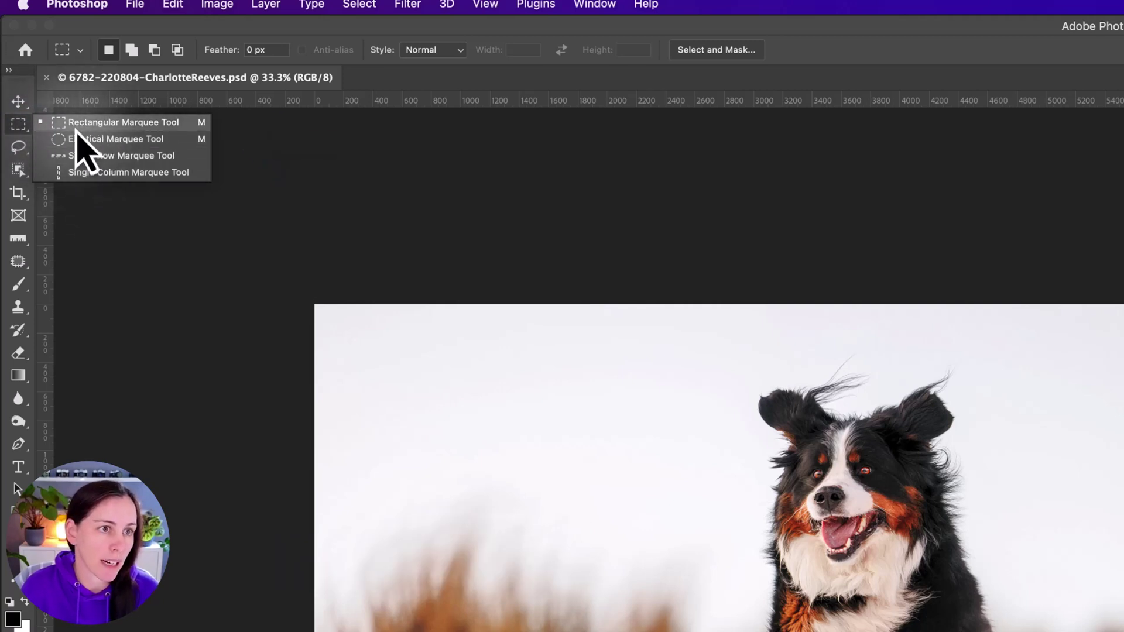
click(111, 124)
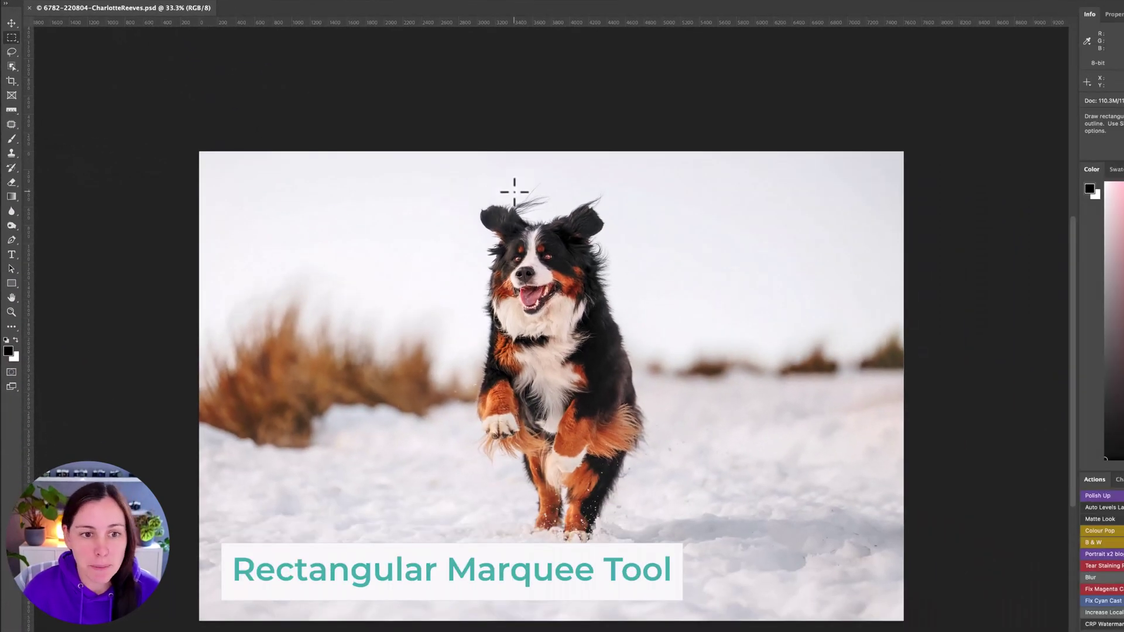
drag(346, 256, 490, 363)
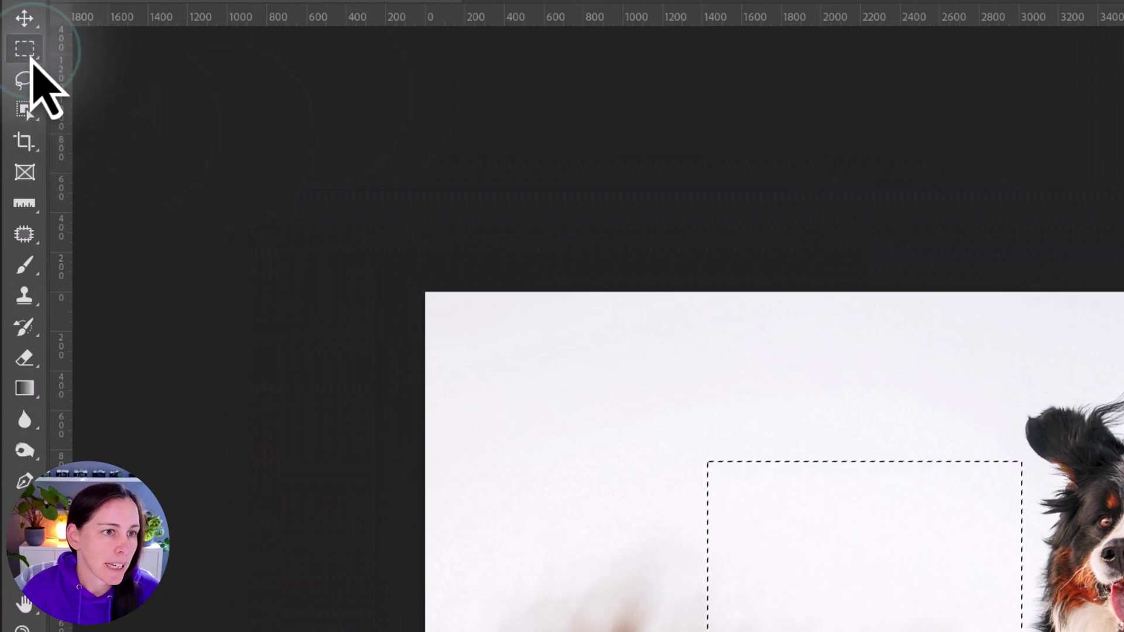
Step: Draw a nearly circular selection with the Elliptical Marquee Tool over the sky and snow to the right of the dog
right_click(32, 63)
click(53, 67)
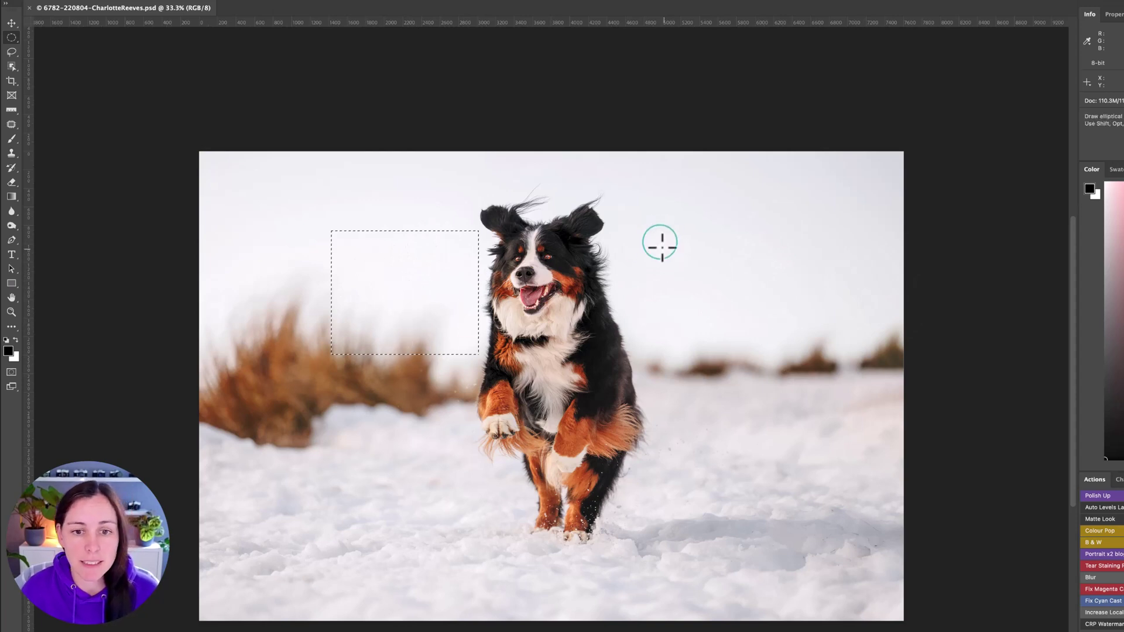
drag(658, 244, 831, 424)
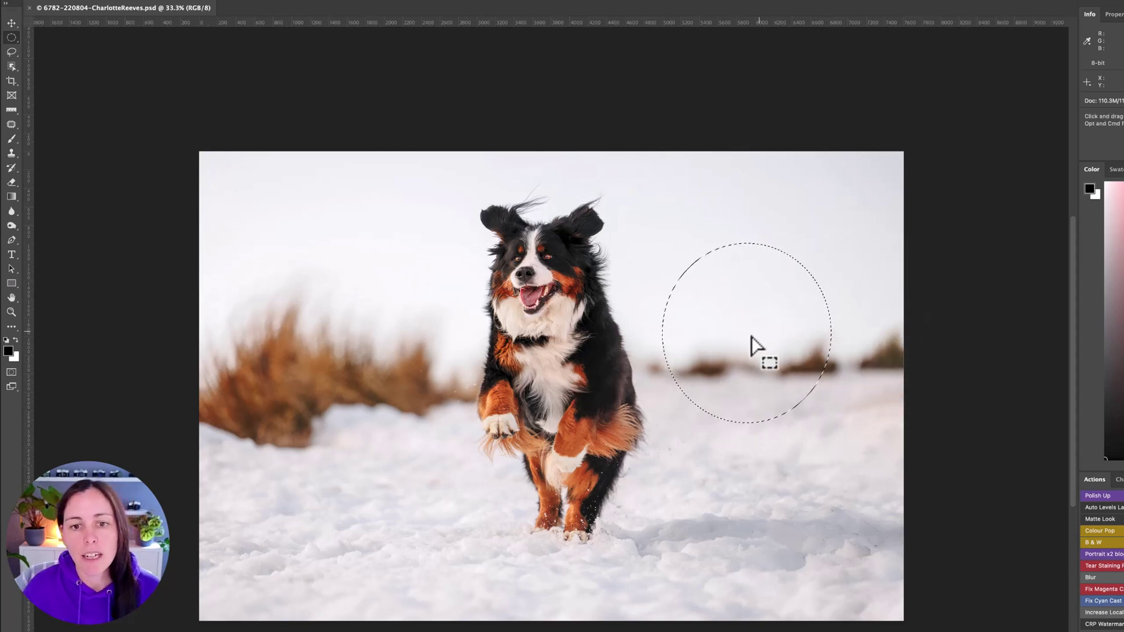
Step: Place a Single Row Marquee selection across the dog's forehead, and return to the Rectangular Marquee Tool
click(12, 37)
right_click(11, 37)
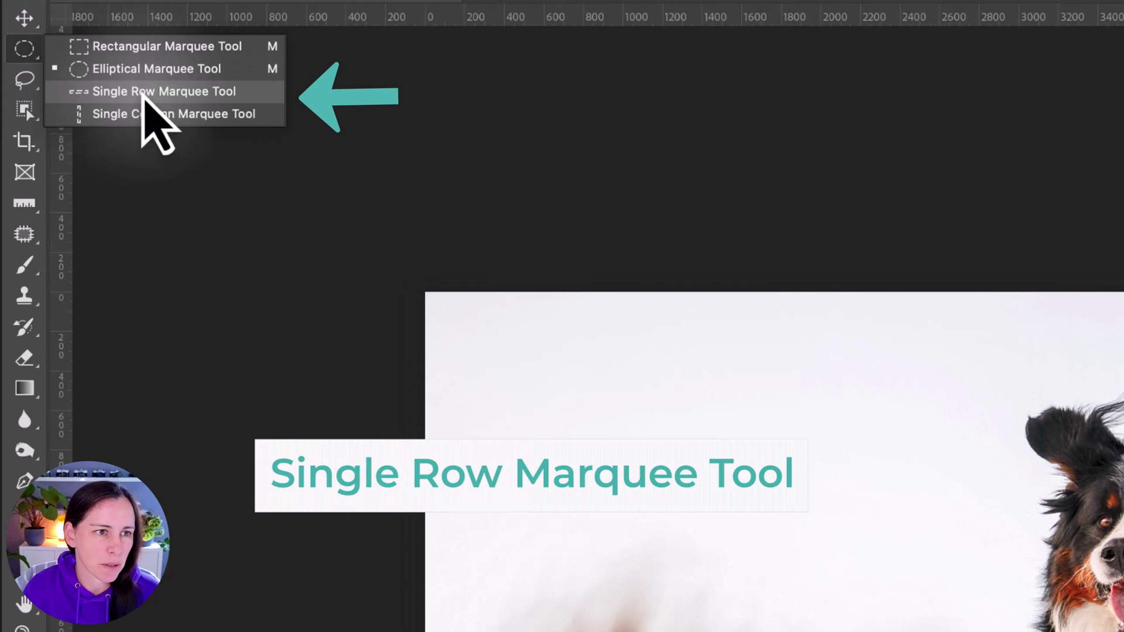
click(135, 92)
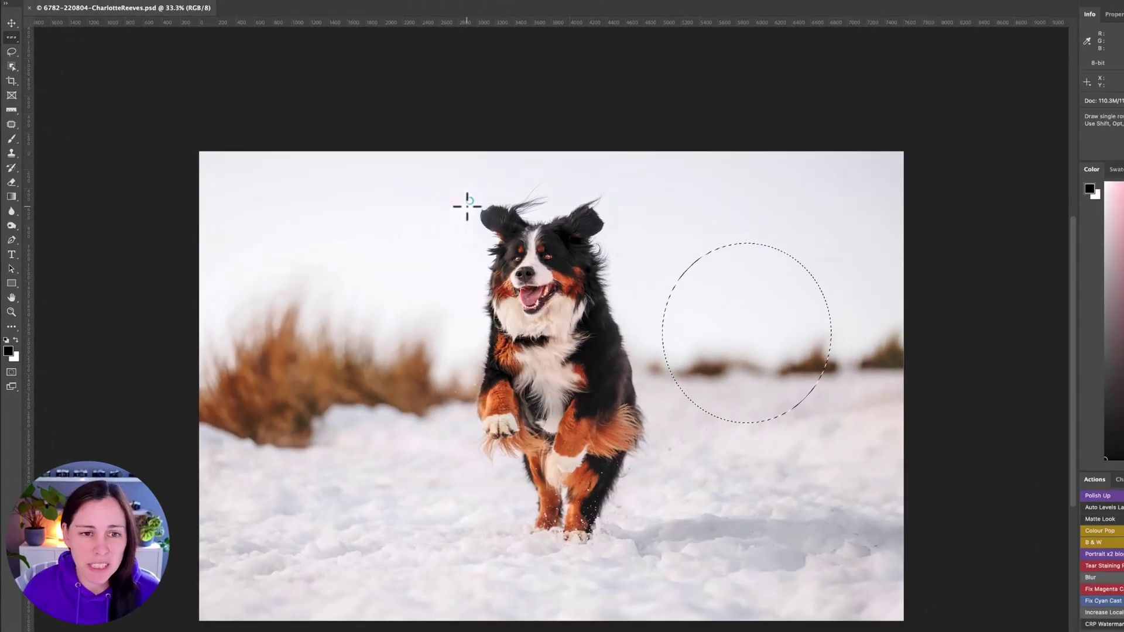
drag(467, 206, 598, 278)
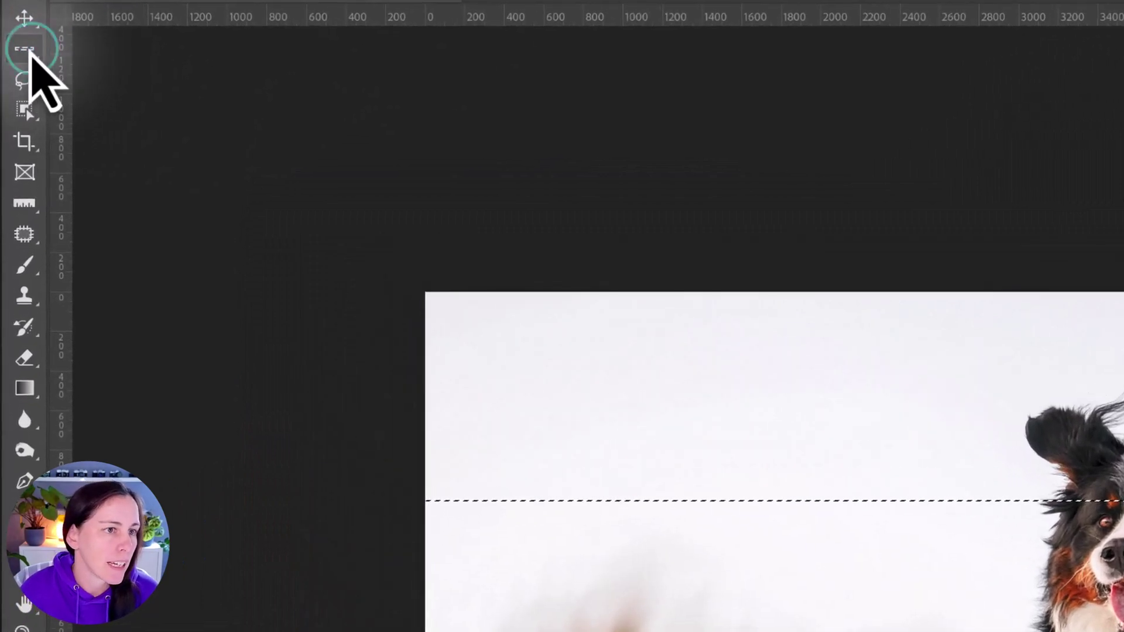
drag(11, 67, 24, 67)
click(66, 52)
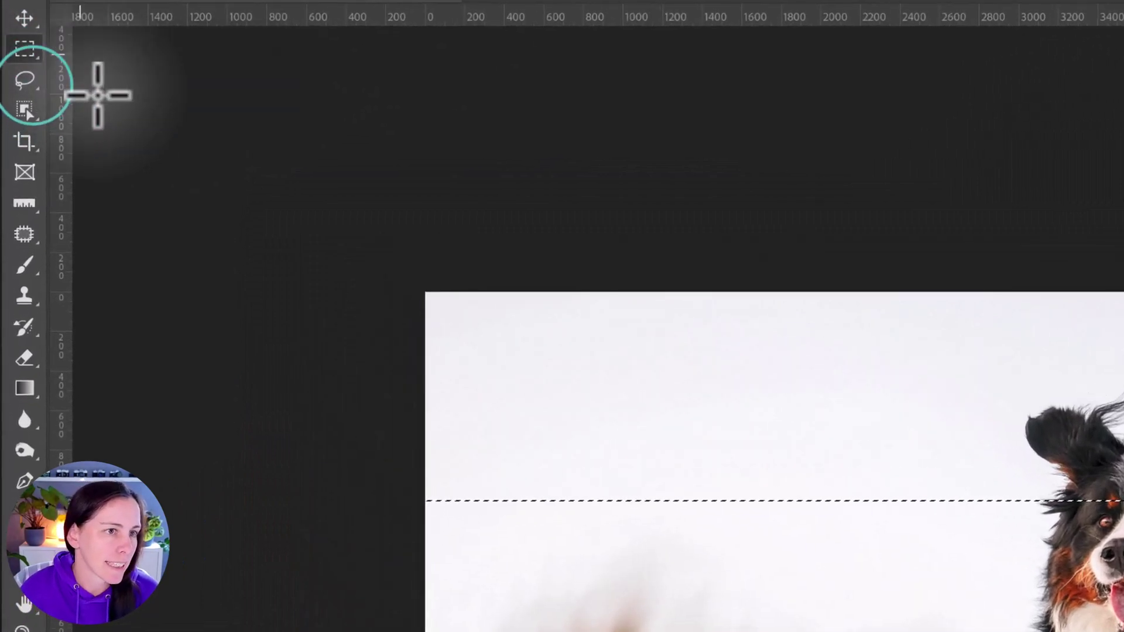
Step: Trace a loose freehand selection all the way around the dog with the Lasso Tool
click(33, 88)
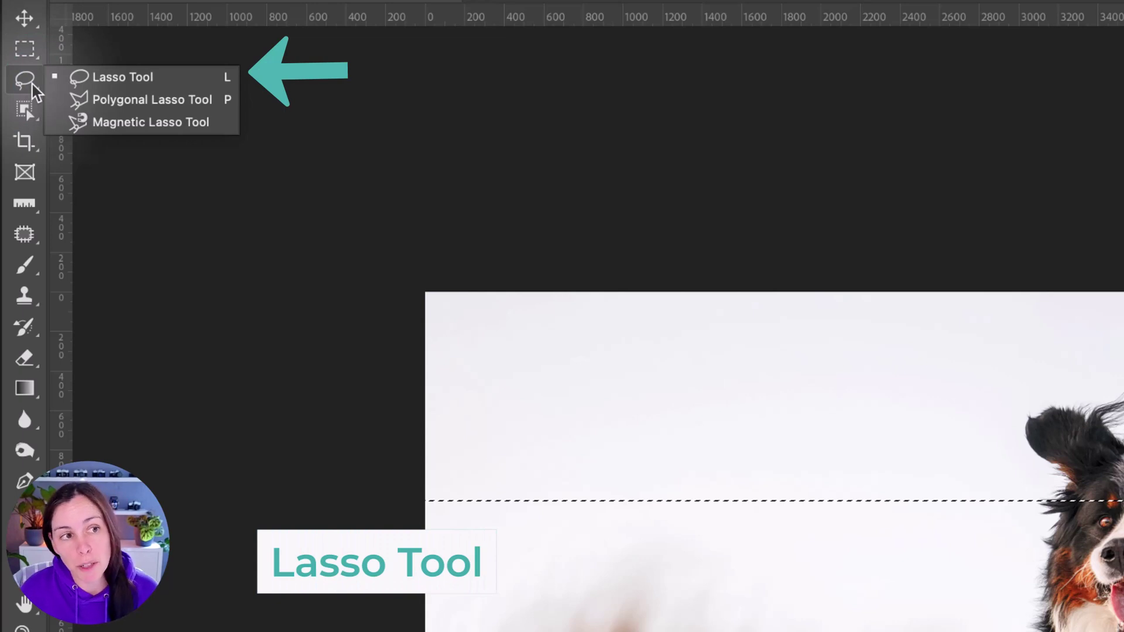
click(89, 81)
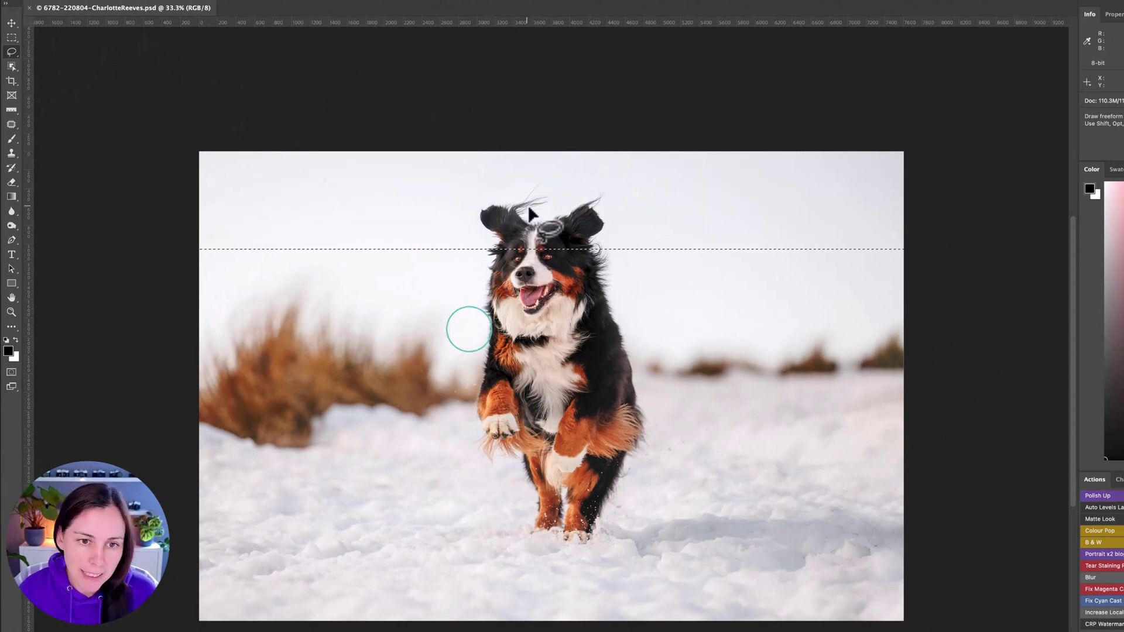
mouse_move(470, 329)
mouse_down()
mouse_move(482, 267)
mouse_move(466, 220)
mouse_move(493, 190)
mouse_up()
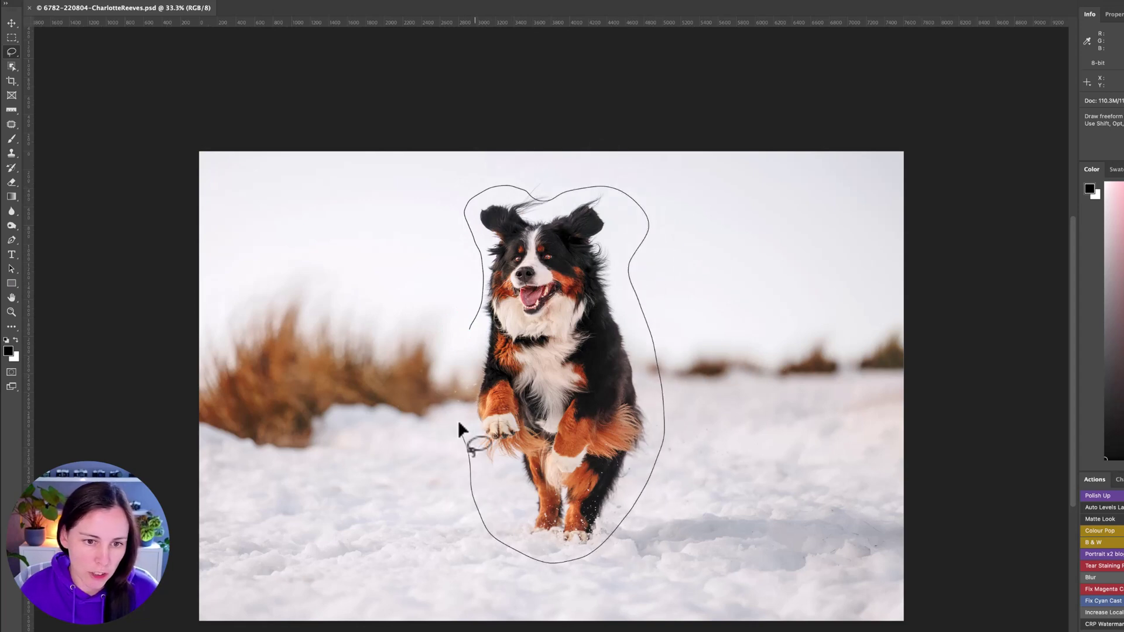
drag(471, 332, 472, 334)
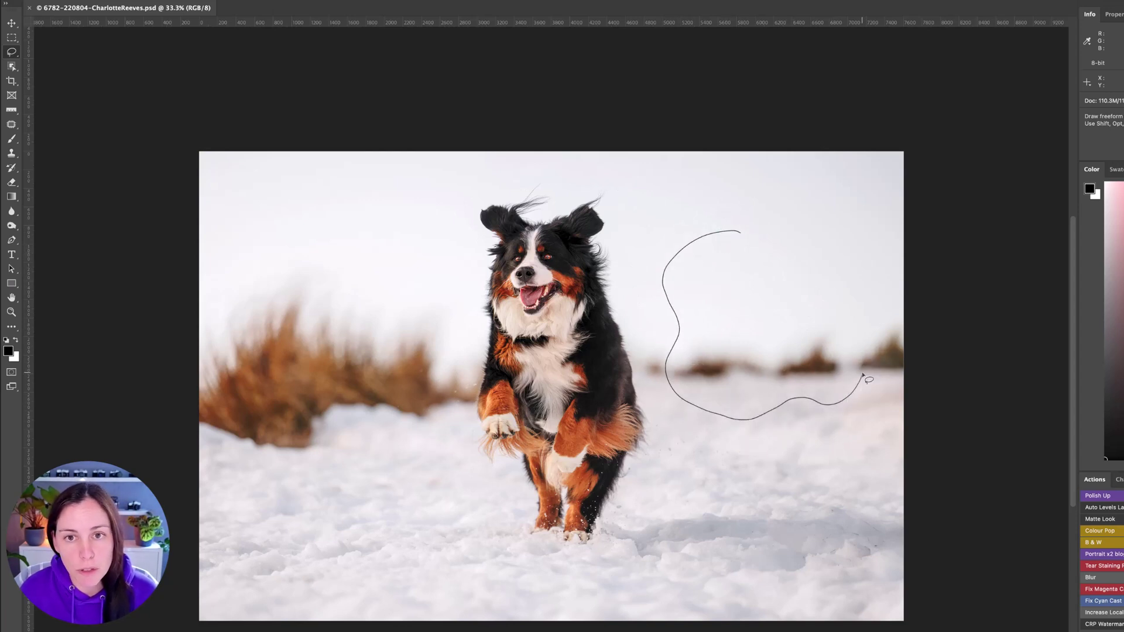
Step: Draw open-ended freehand lasso selections beside the dog, finishing with one over the dry grass on the left
drag(863, 375, 863, 375)
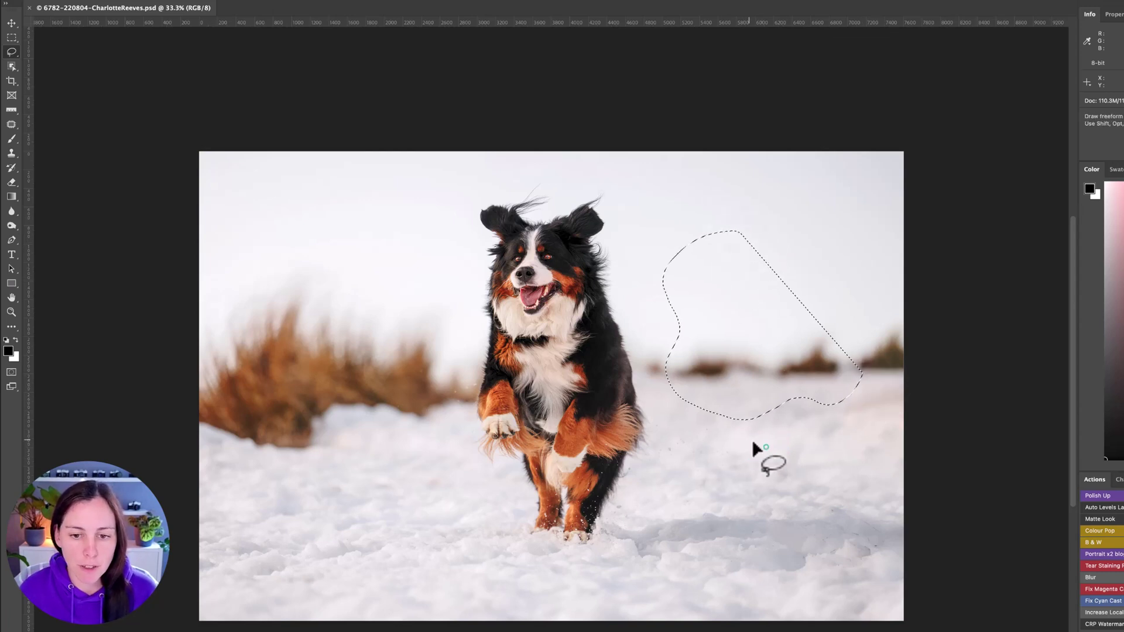
drag(729, 568, 764, 446)
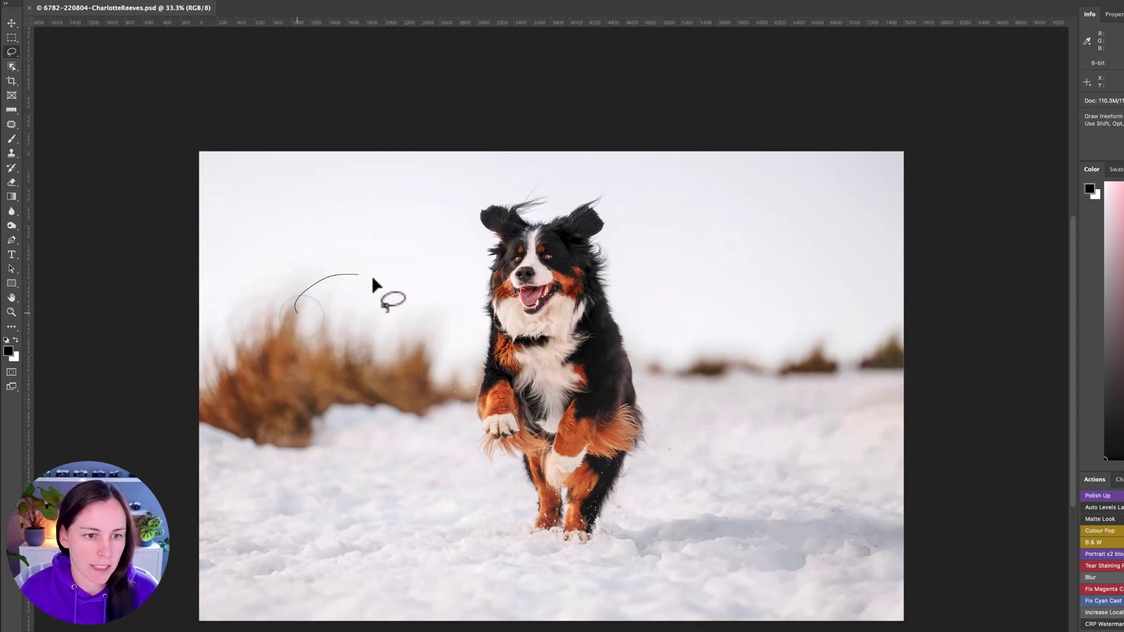
drag(425, 351, 297, 339)
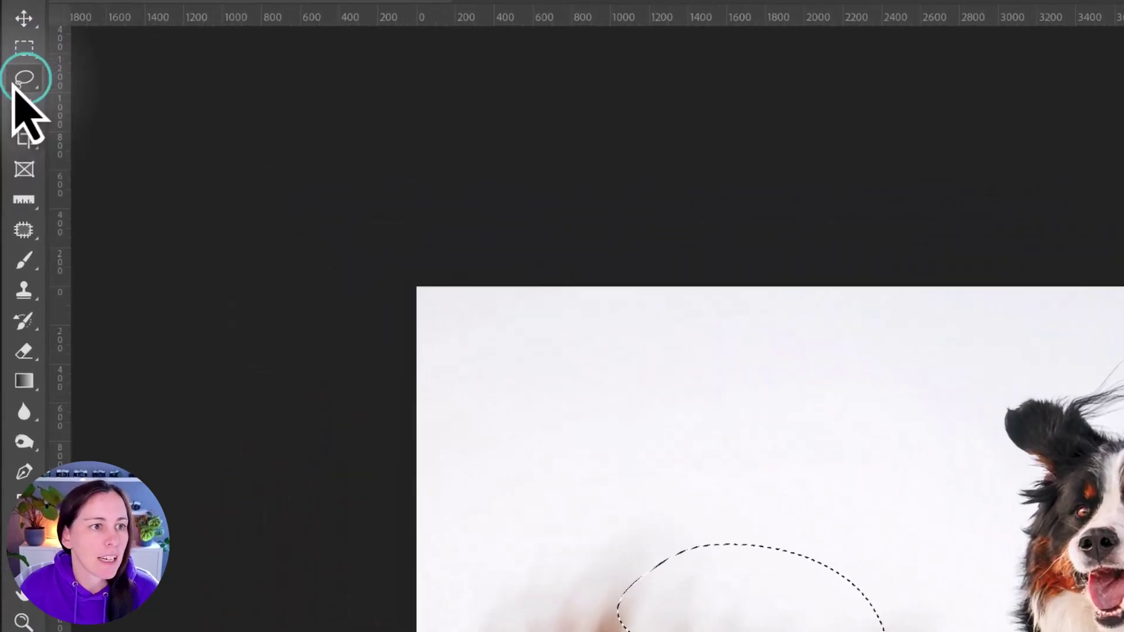
Step: Outline the dog with a straight-sided selection using the Polygonal Lasso Tool, closing it at the starting point above the head
click(27, 80)
click(138, 100)
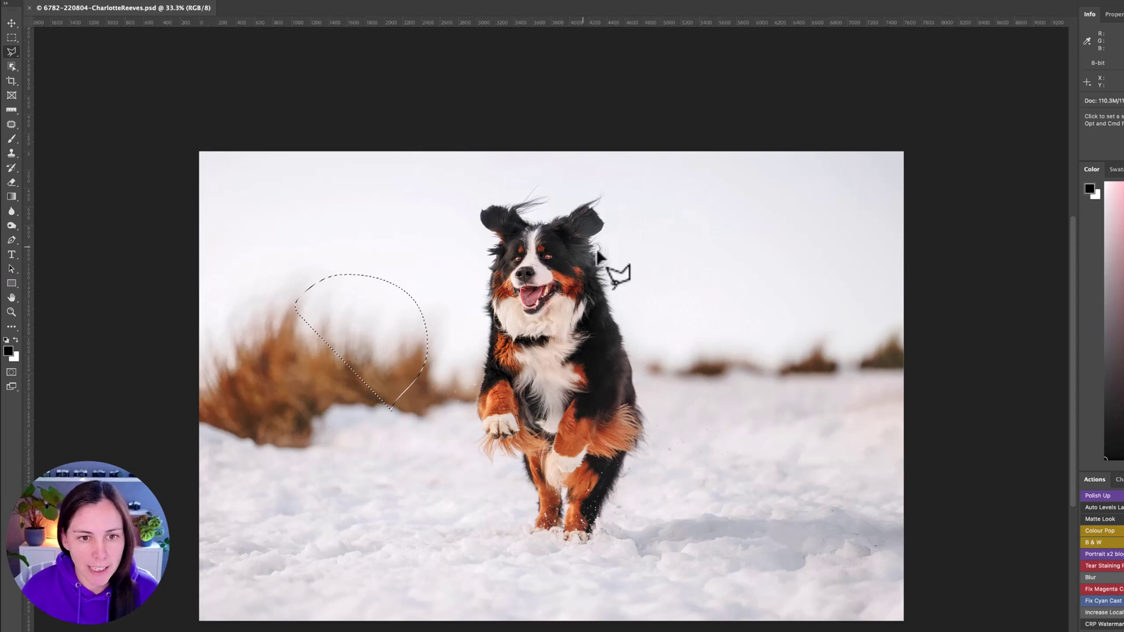
click(498, 182)
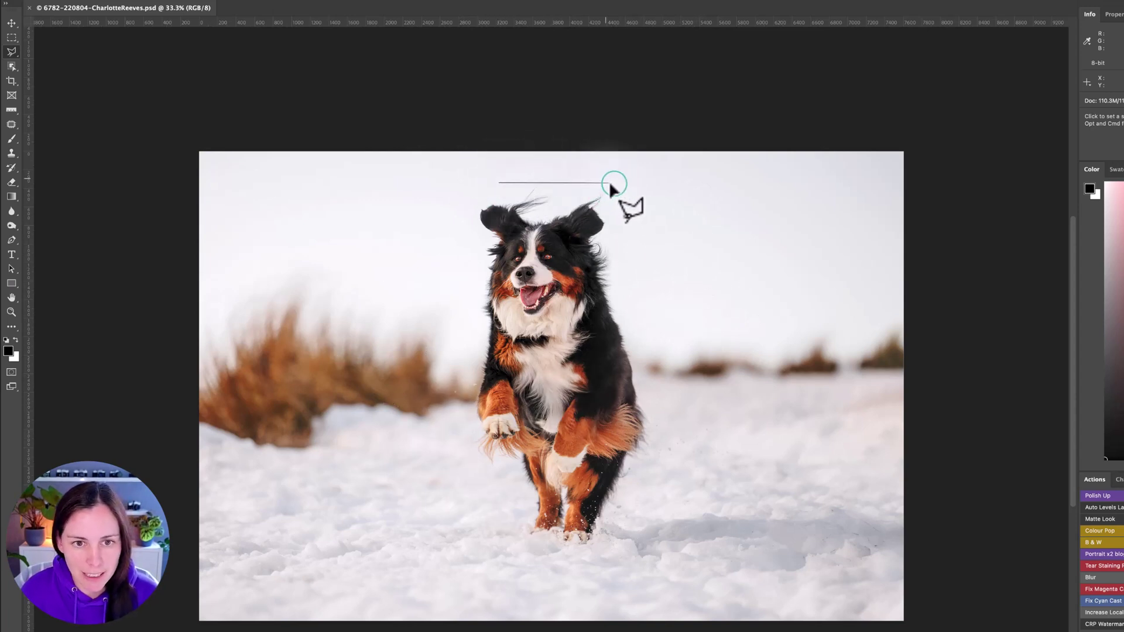
click(615, 183)
click(626, 222)
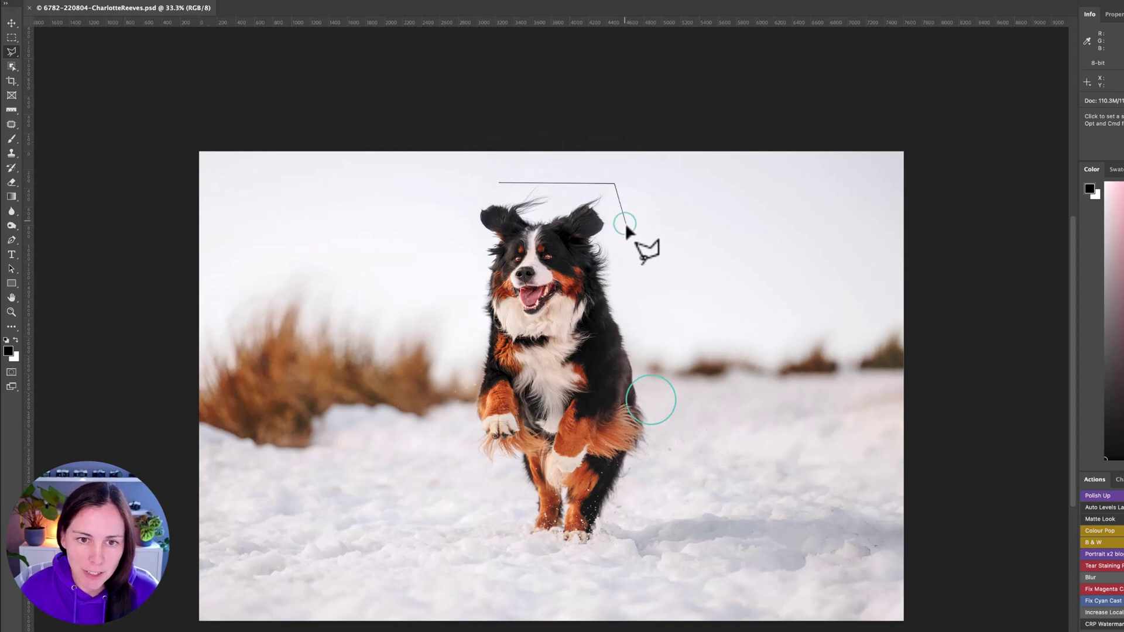
click(653, 402)
click(653, 486)
click(601, 557)
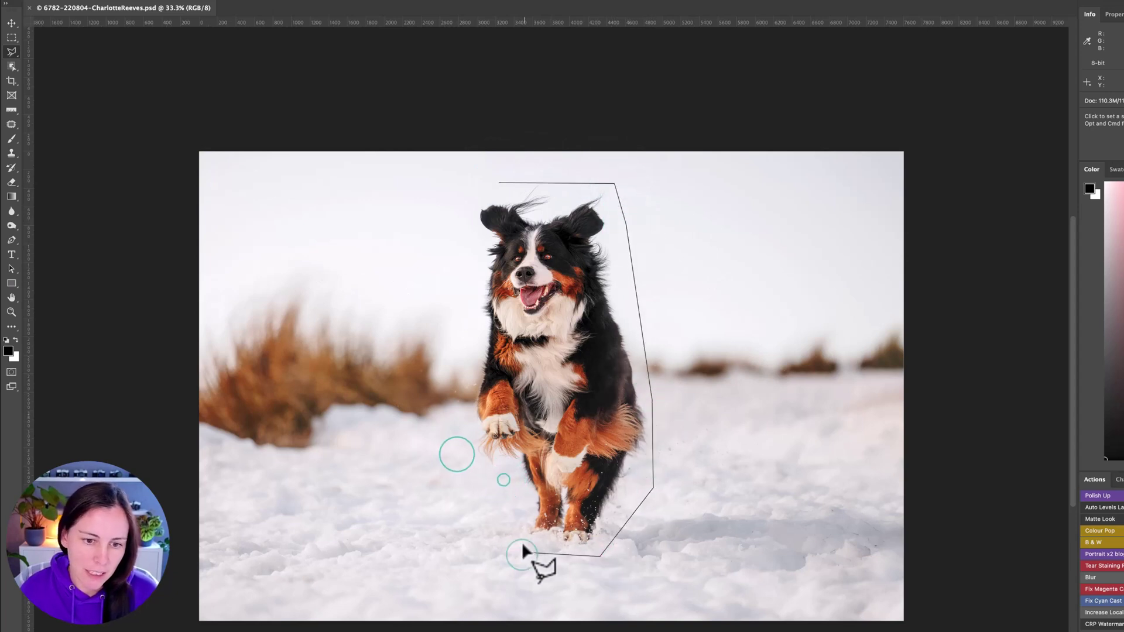
click(454, 390)
click(466, 233)
click(459, 194)
click(499, 182)
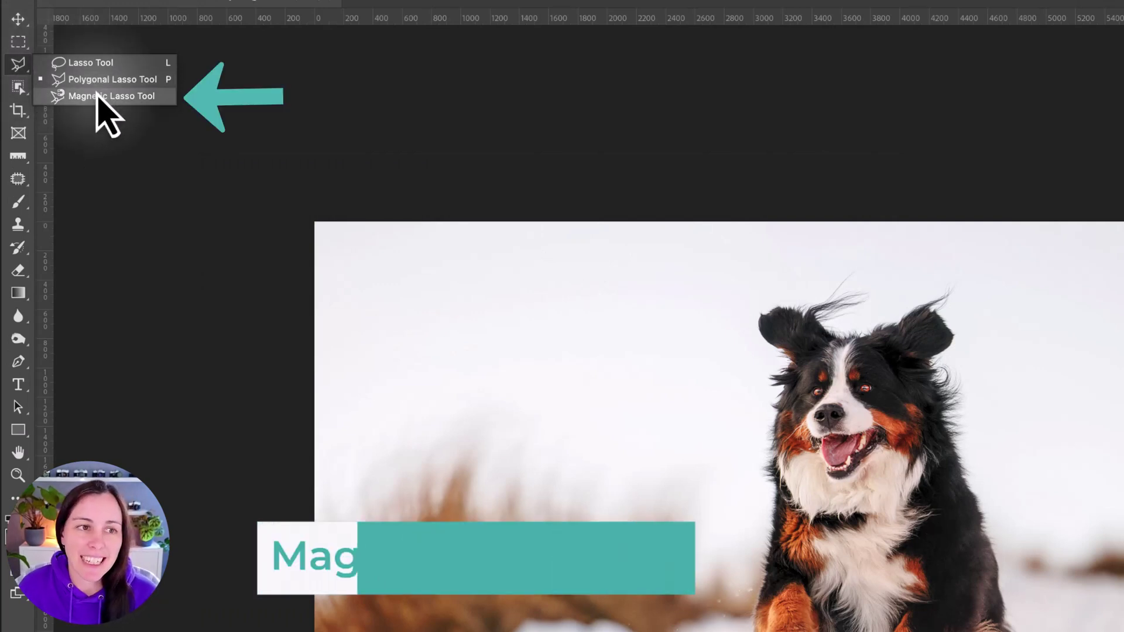
Step: Trace the dog's edges with the Magnetic Lasso Tool from the ear tip and close the selection there
click(97, 95)
right_click(19, 65)
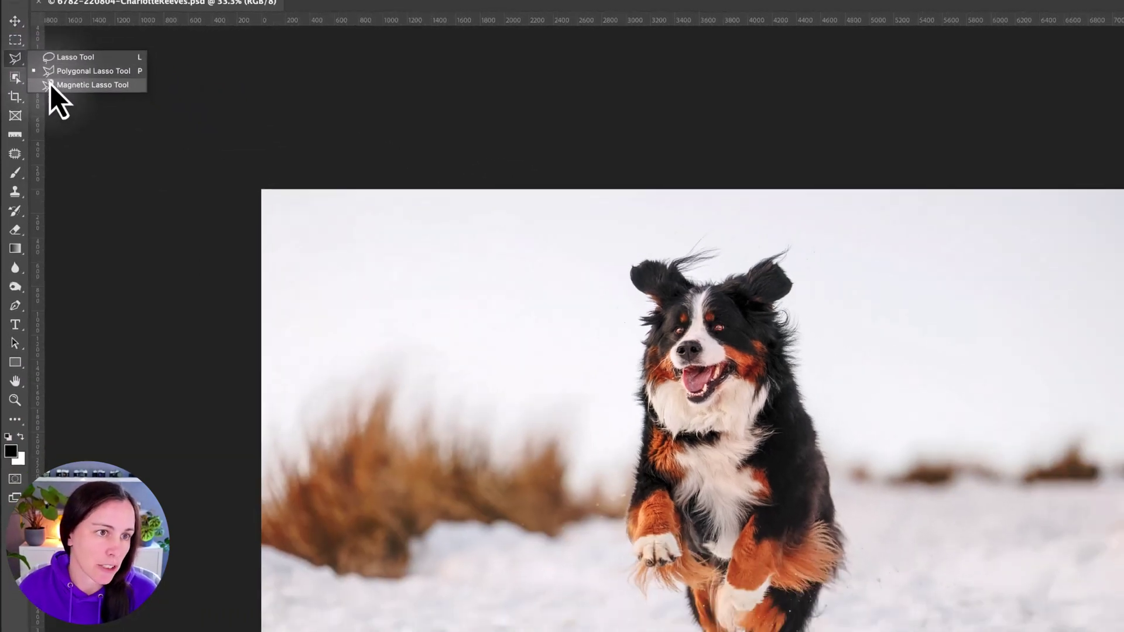
click(50, 86)
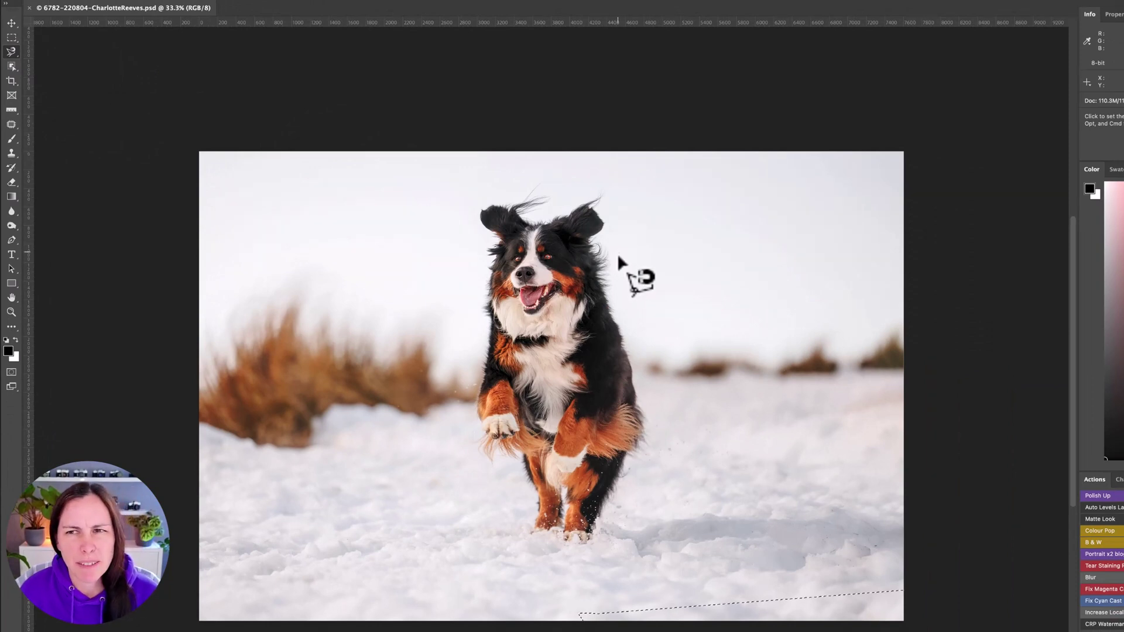
click(590, 206)
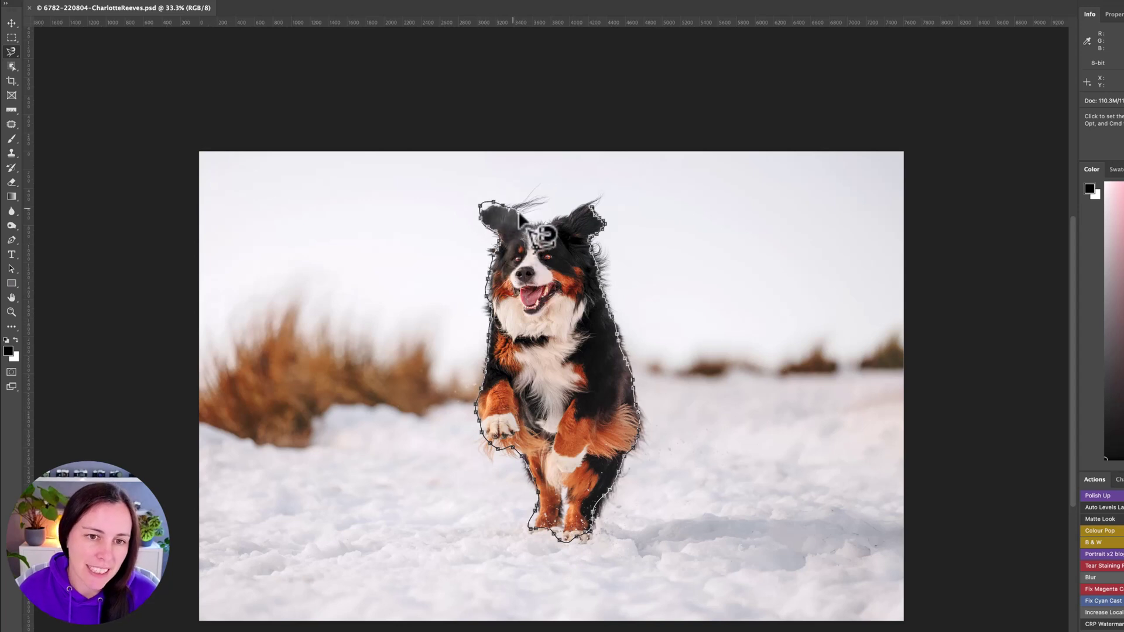
click(595, 222)
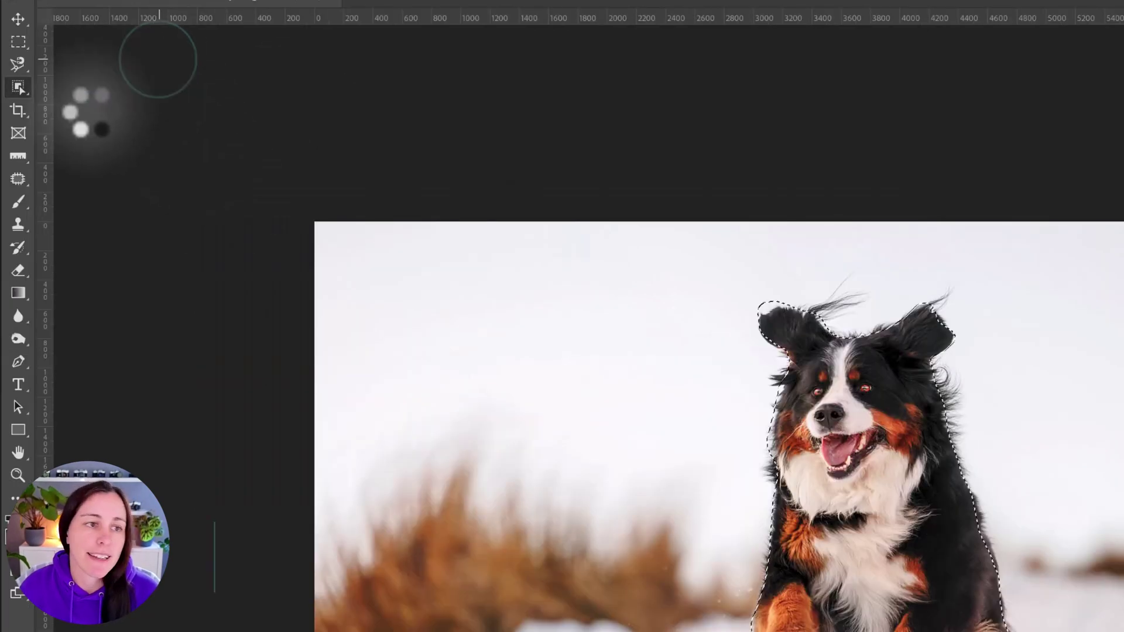
Step: Select the whole dog automatically with the Object Selection Tool
click(11, 65)
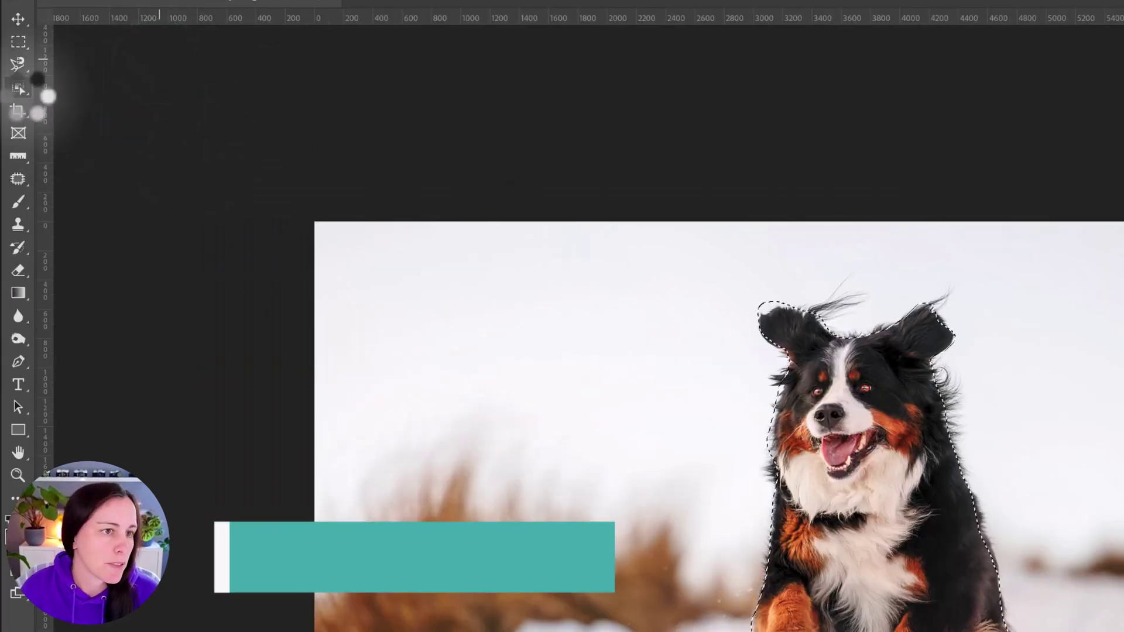
right_click(20, 89)
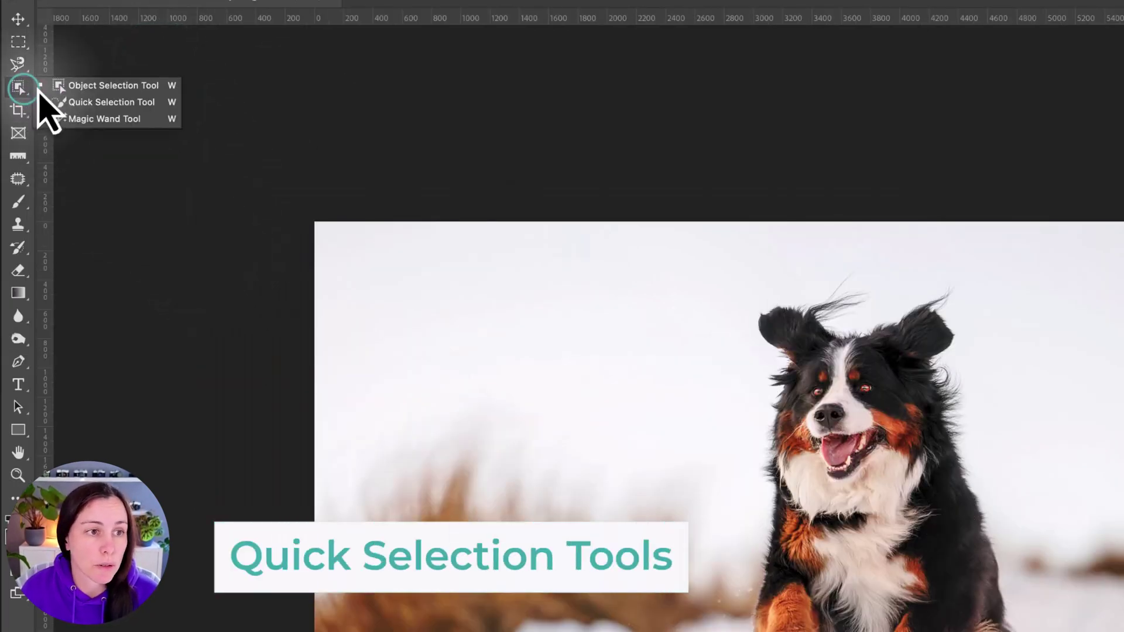
click(104, 88)
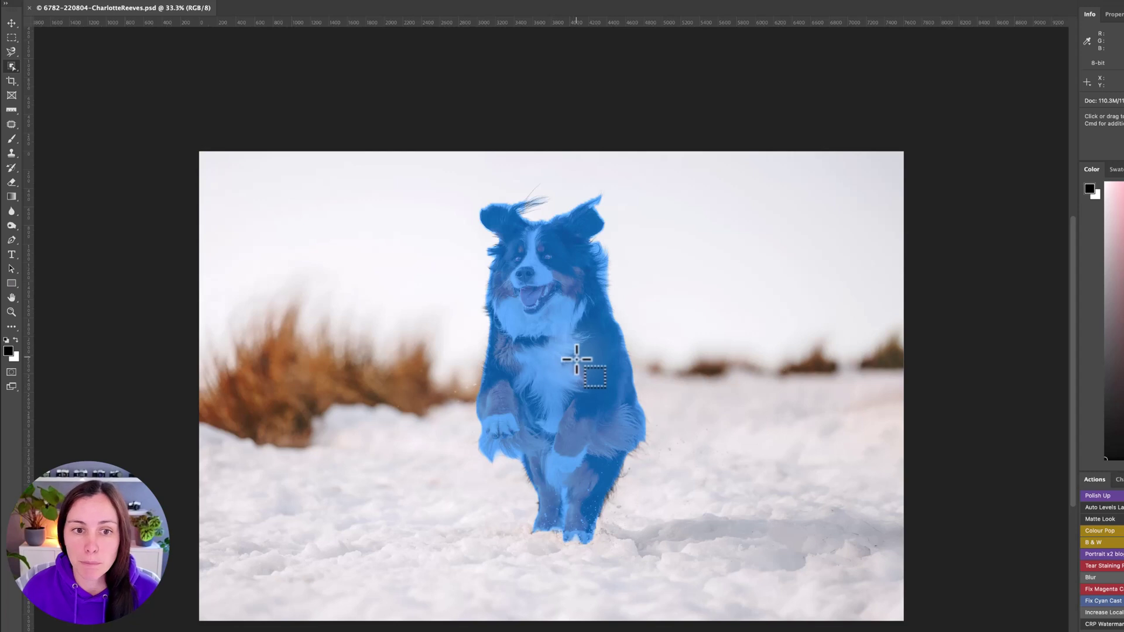
click(585, 307)
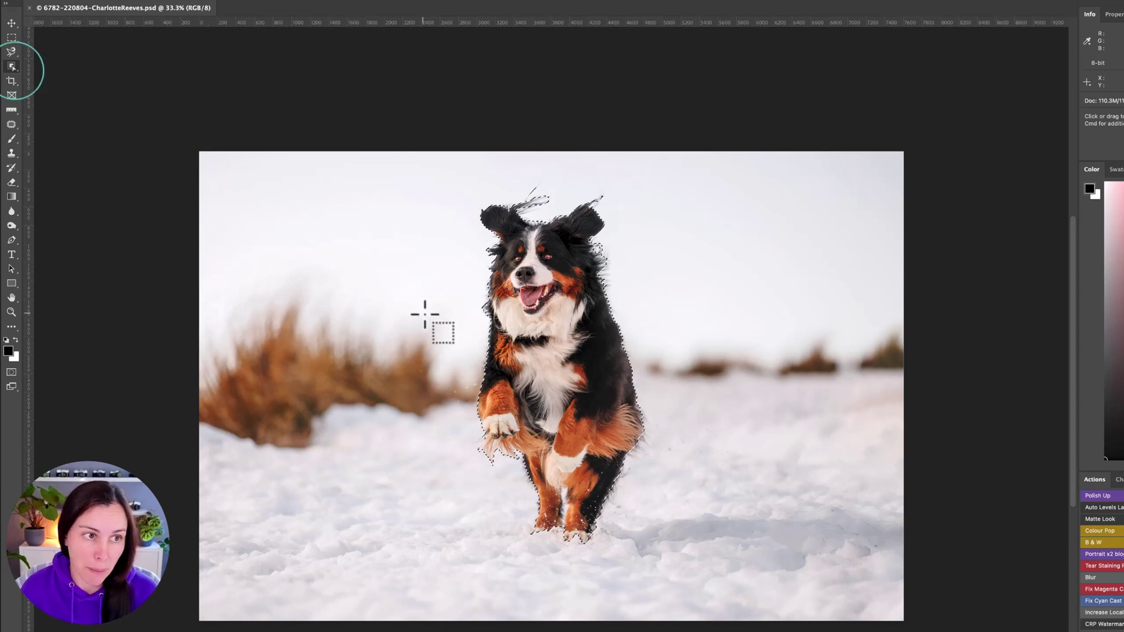
Step: Clear the existing selection and paint over the dog with the Quick Selection Tool to select it
right_click(12, 66)
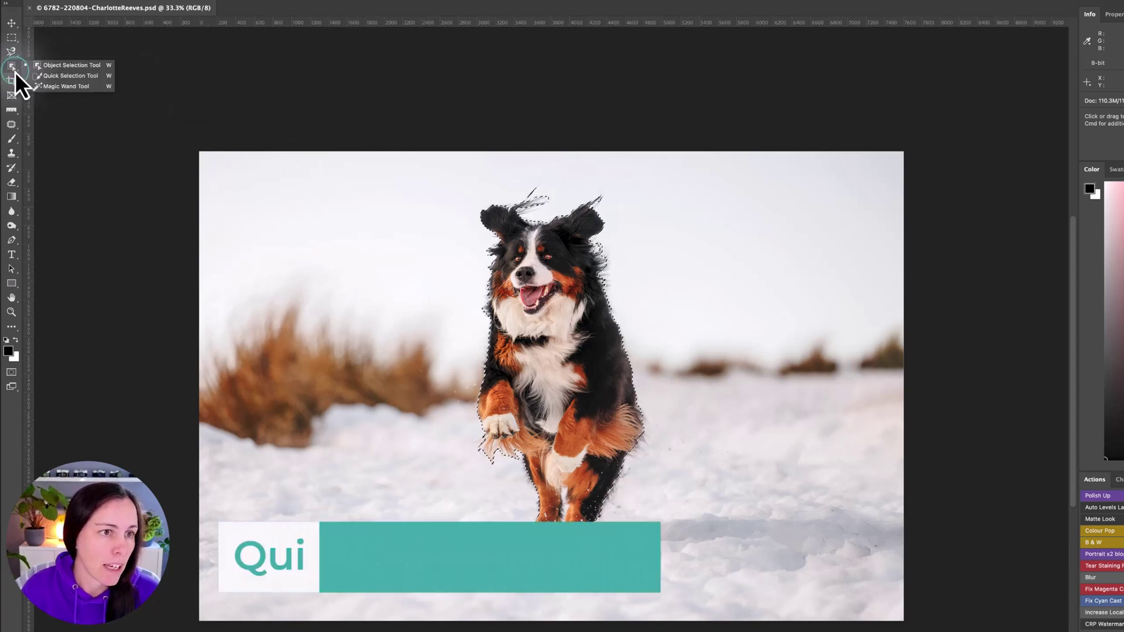
click(62, 77)
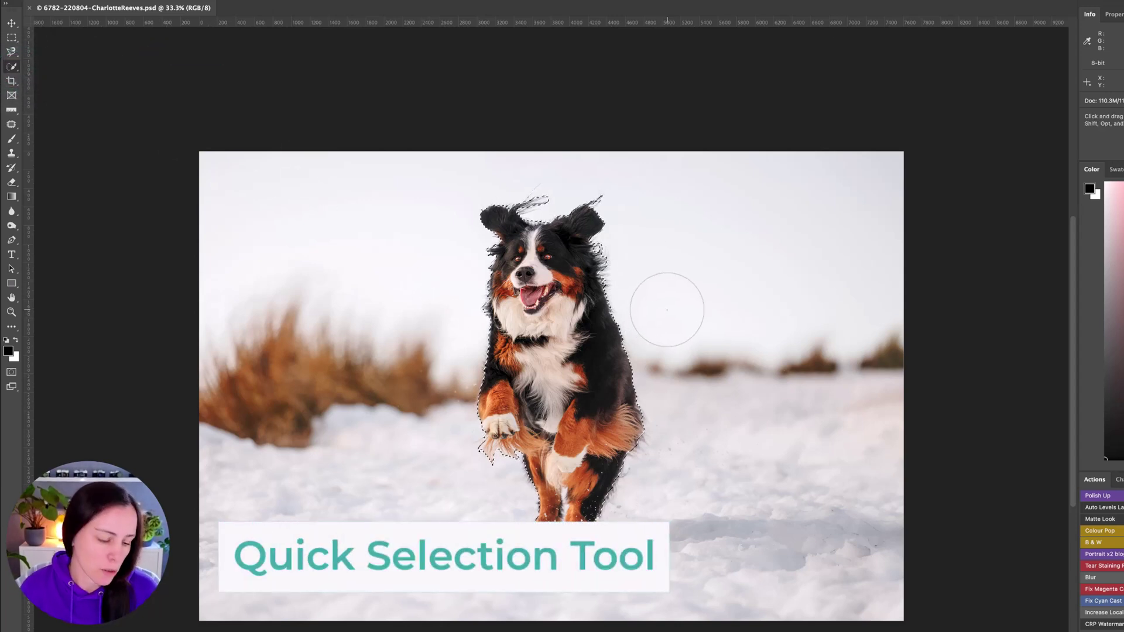
key(ctrl+d)
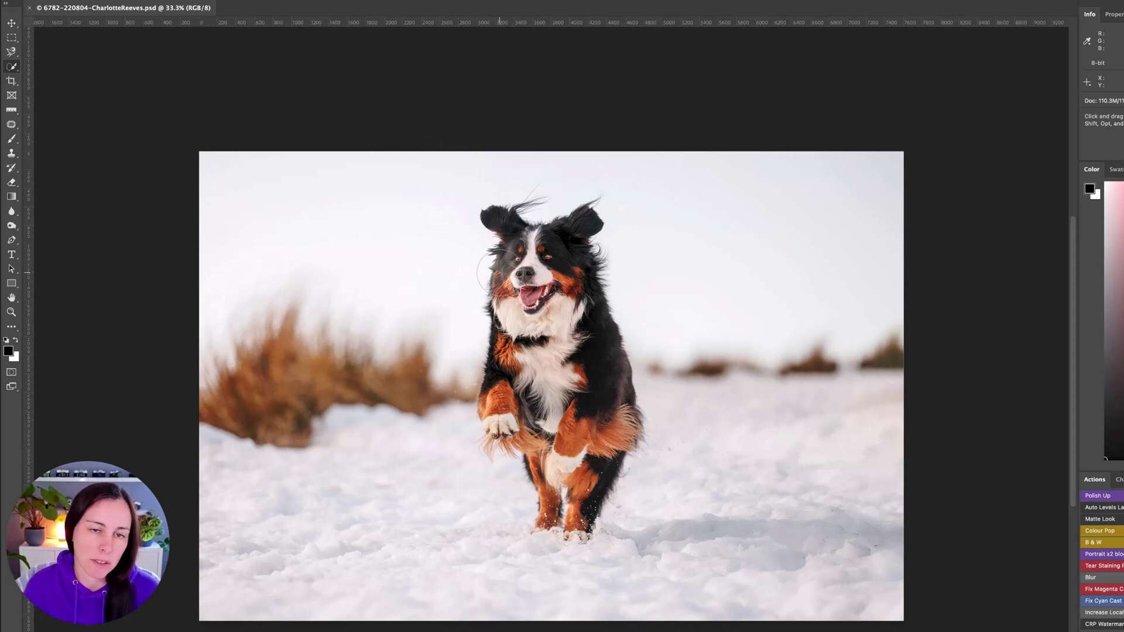
mouse_move(527, 345)
mouse_down()
mouse_move(550, 298)
mouse_move(512, 345)
mouse_move(527, 292)
mouse_move(516, 252)
mouse_move(569, 252)
mouse_move(592, 404)
mouse_move(572, 475)
mouse_move(528, 416)
mouse_up()
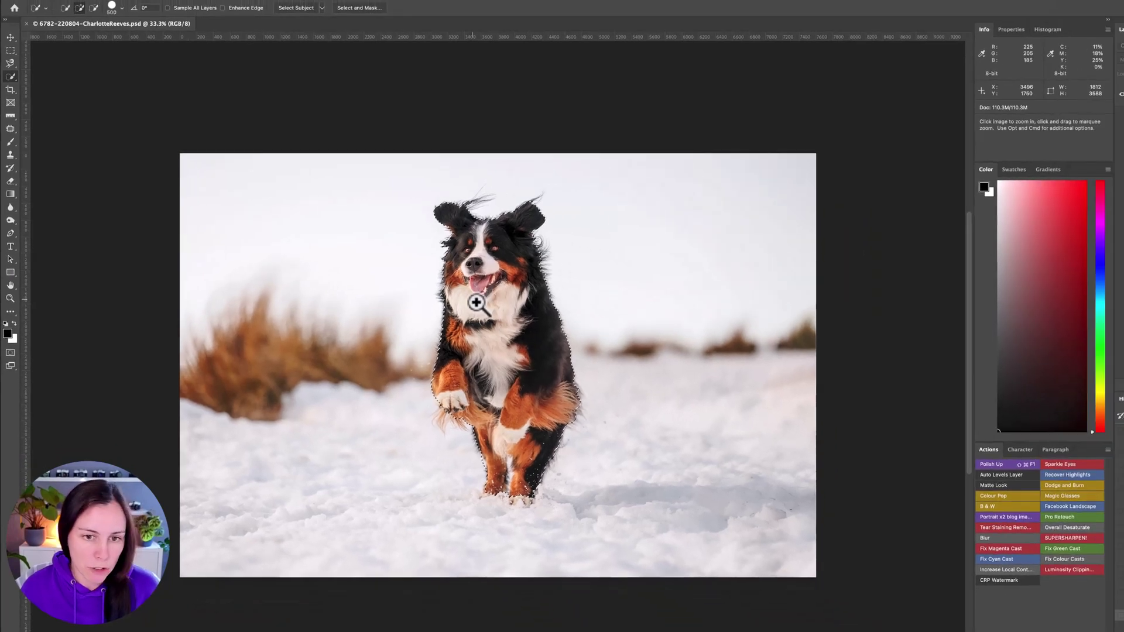
Step: Clear the existing selection and paint over the dog's white chest fur with the Quick Selection Tool
scroll(530, 270, up, 3)
drag(421, 323, 395, 293)
key(super+d)
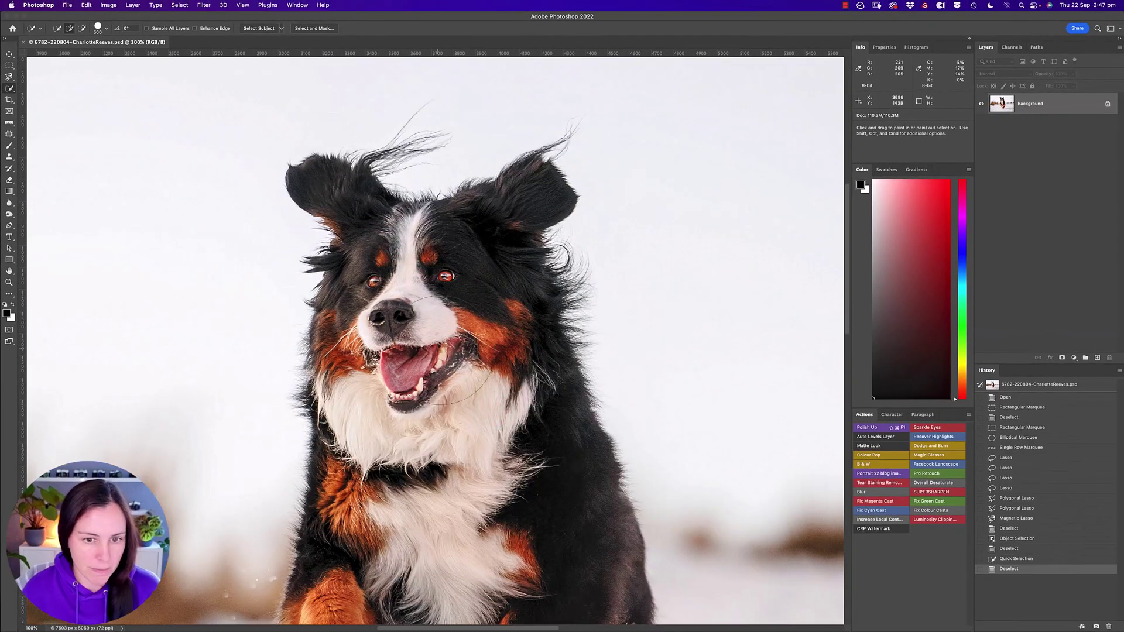
drag(470, 402, 477, 297)
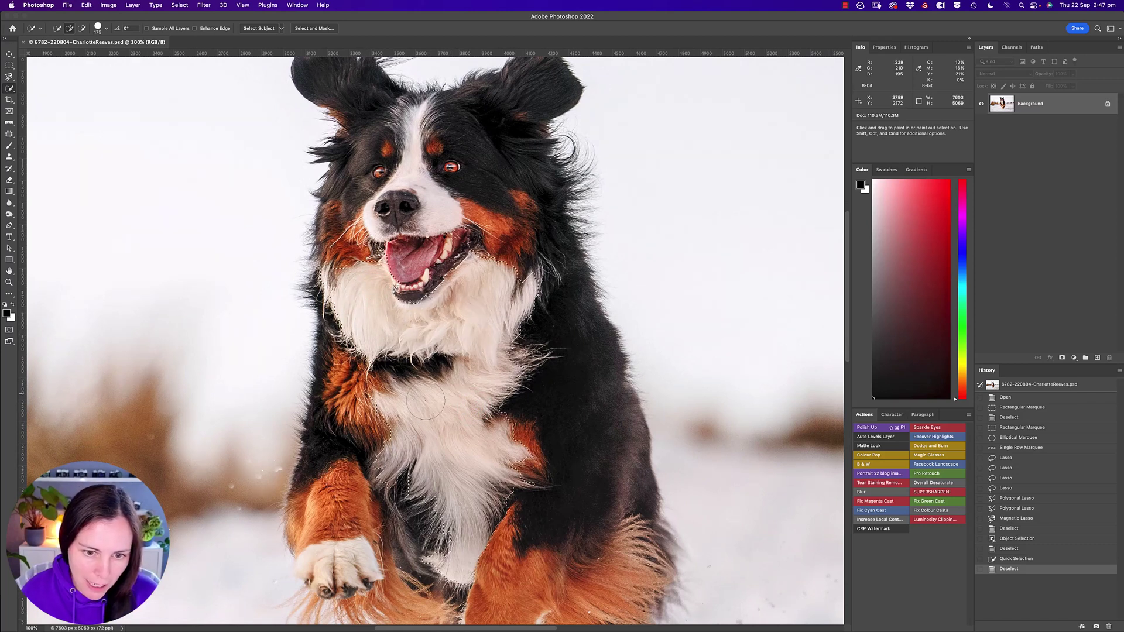
drag(446, 454, 527, 468)
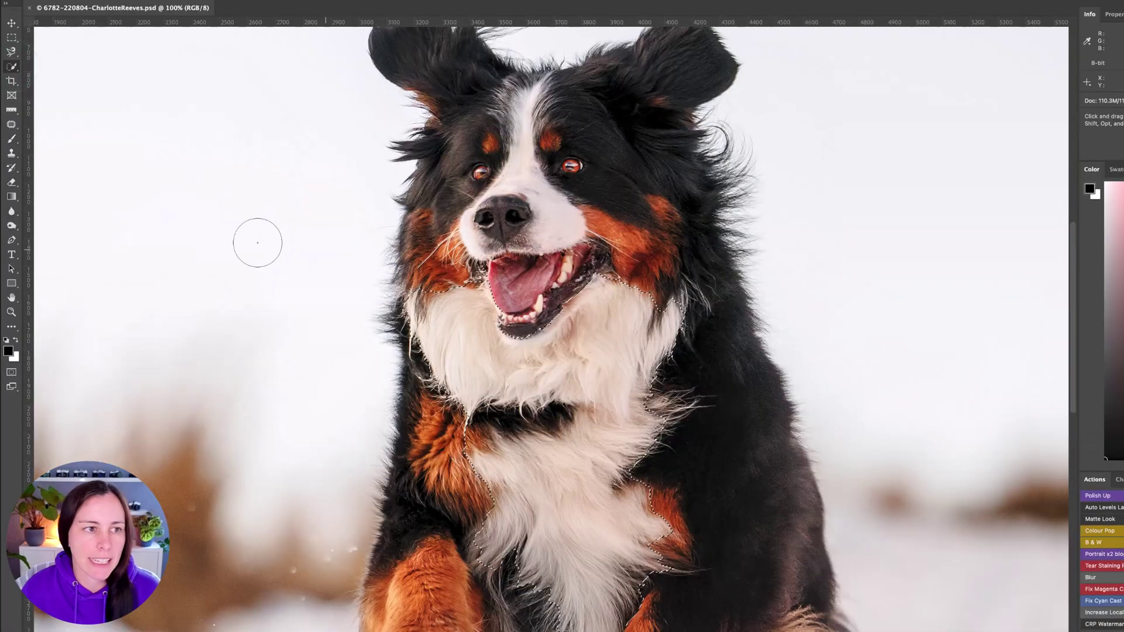
Step: Switch to the Magic Wand Tool and clear the chest selection
right_click(11, 67)
click(65, 87)
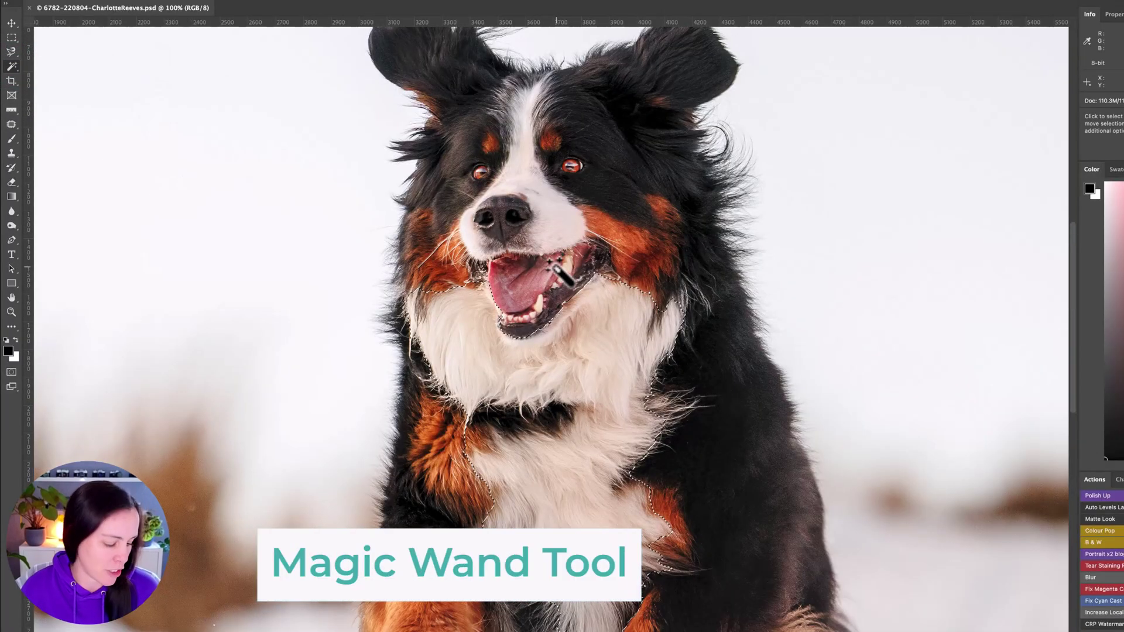
key(ctrl+d)
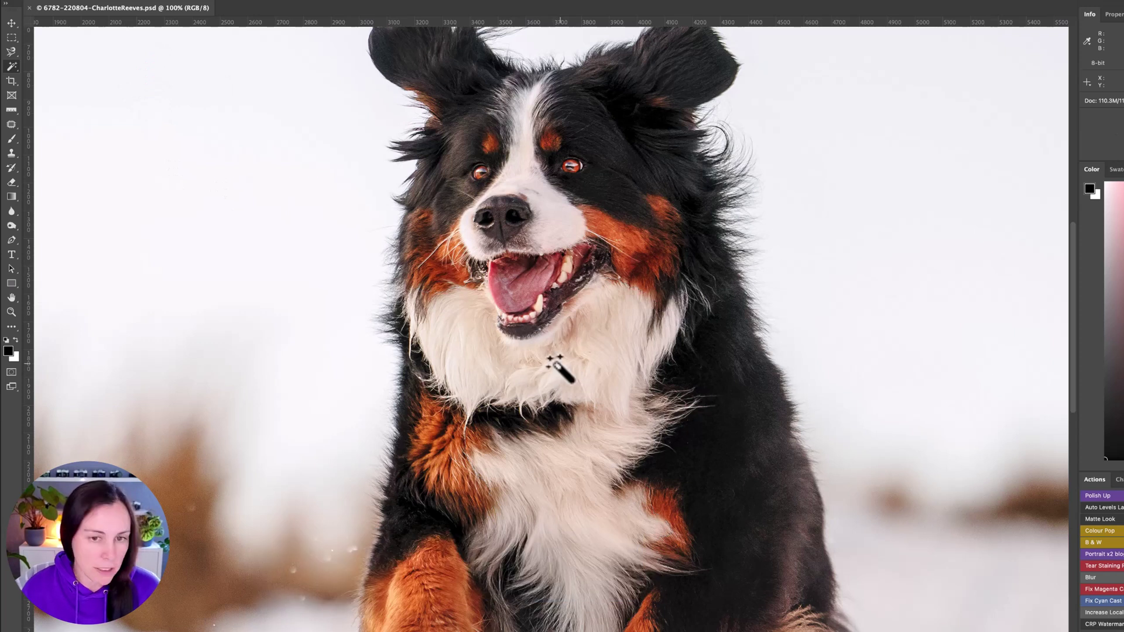
alt+click(564, 364)
alt+click(566, 390)
drag(559, 476, 622, 364)
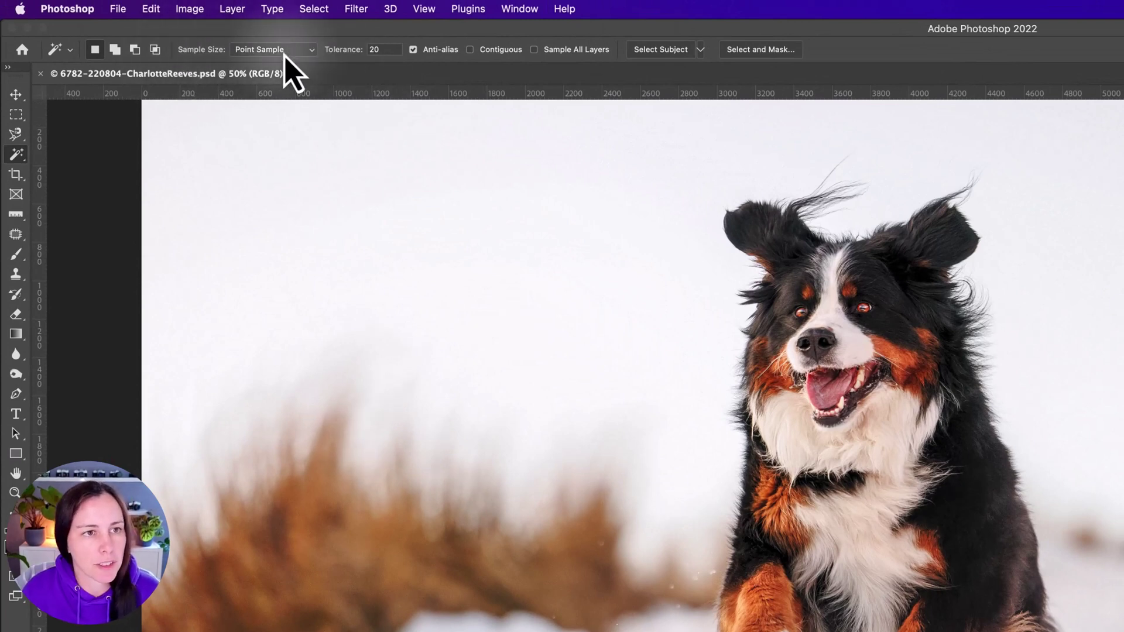
Step: Sample the blurred brown grass beside the dog with the Magic Wand at a tolerance of 32 and Contiguous on
click(384, 49)
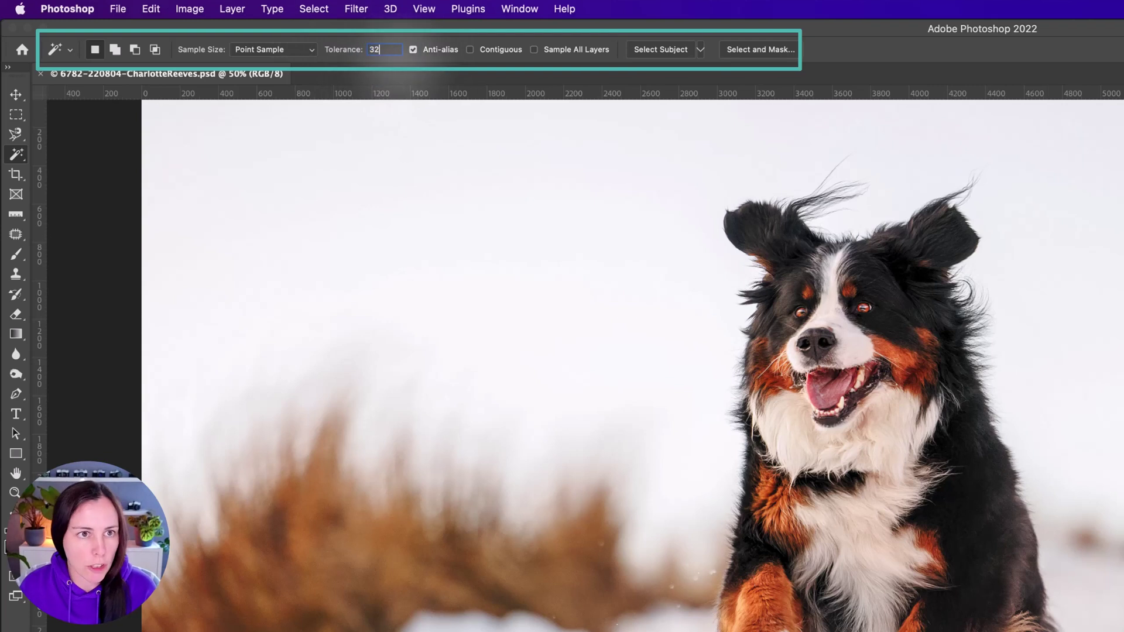
text(32)
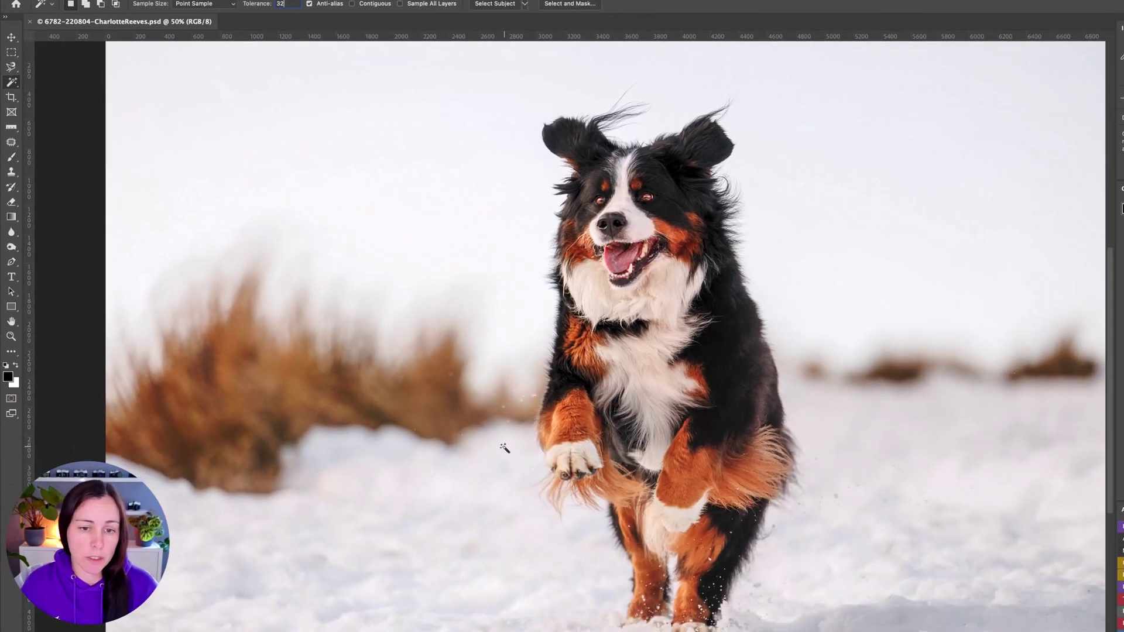
click(337, 392)
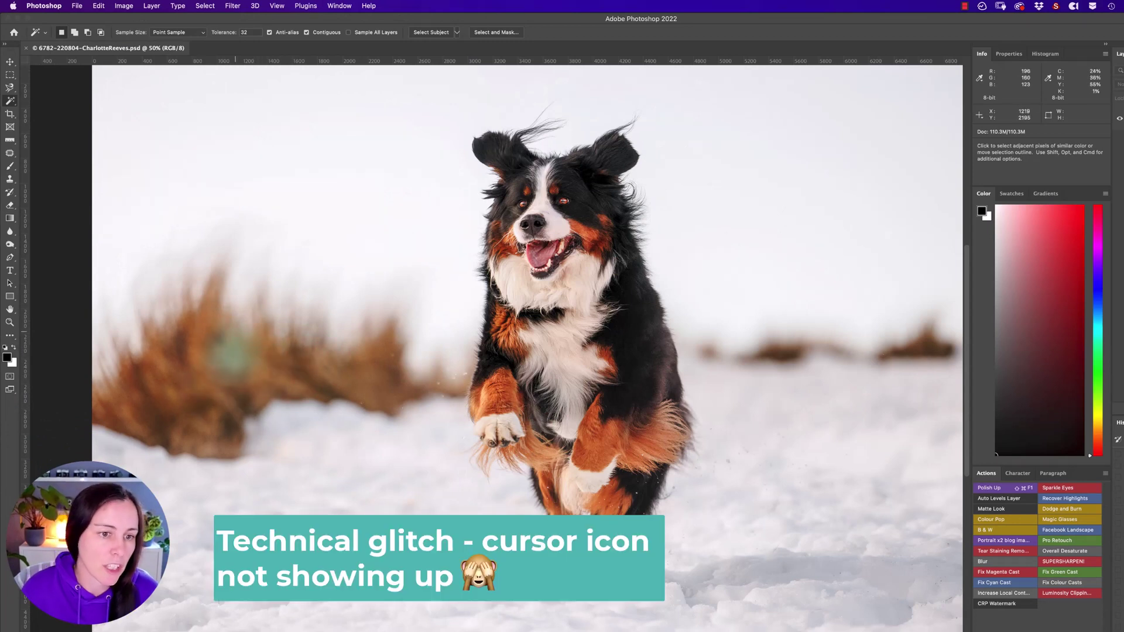
click(231, 359)
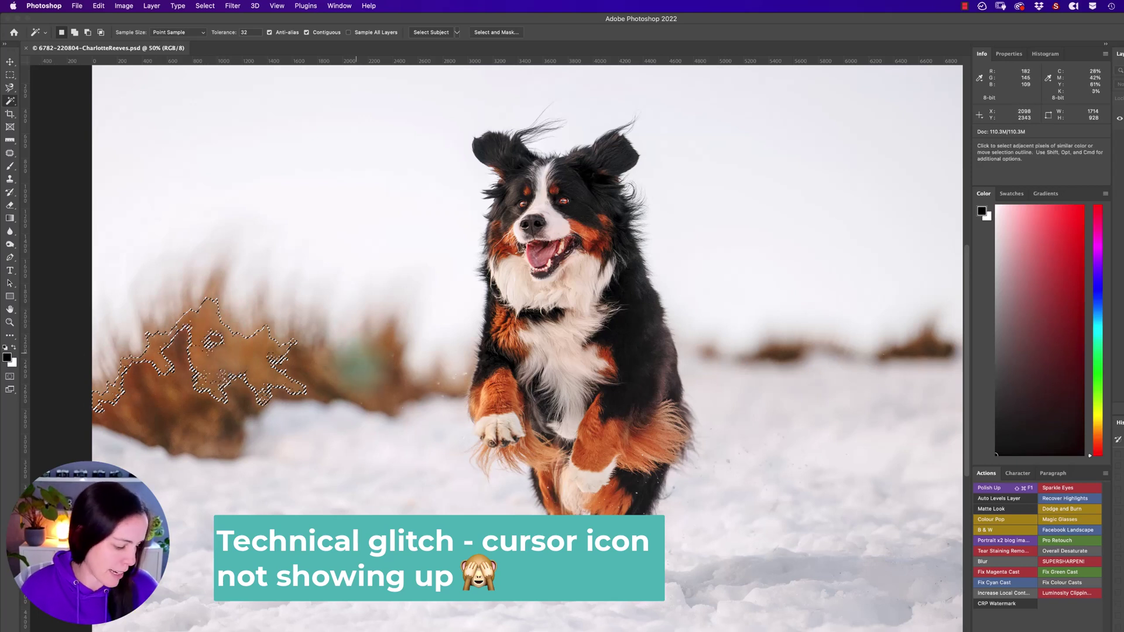
Step: Clear the selection and sample the brown grass again with the Magic Wand tolerance set to 50
key(super+d)
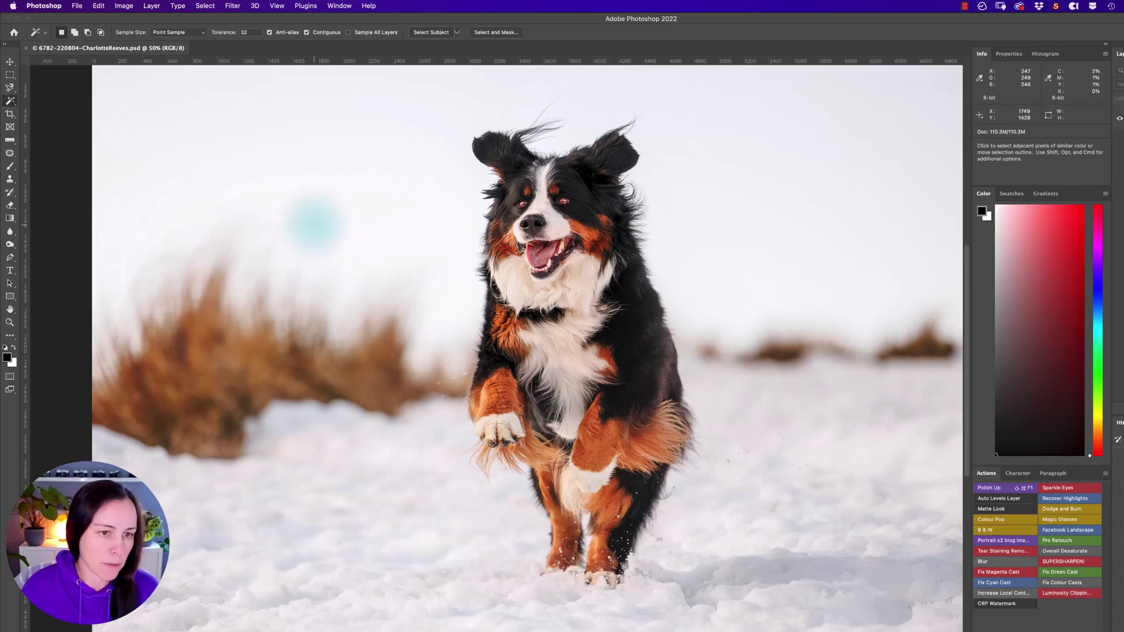
click(245, 32)
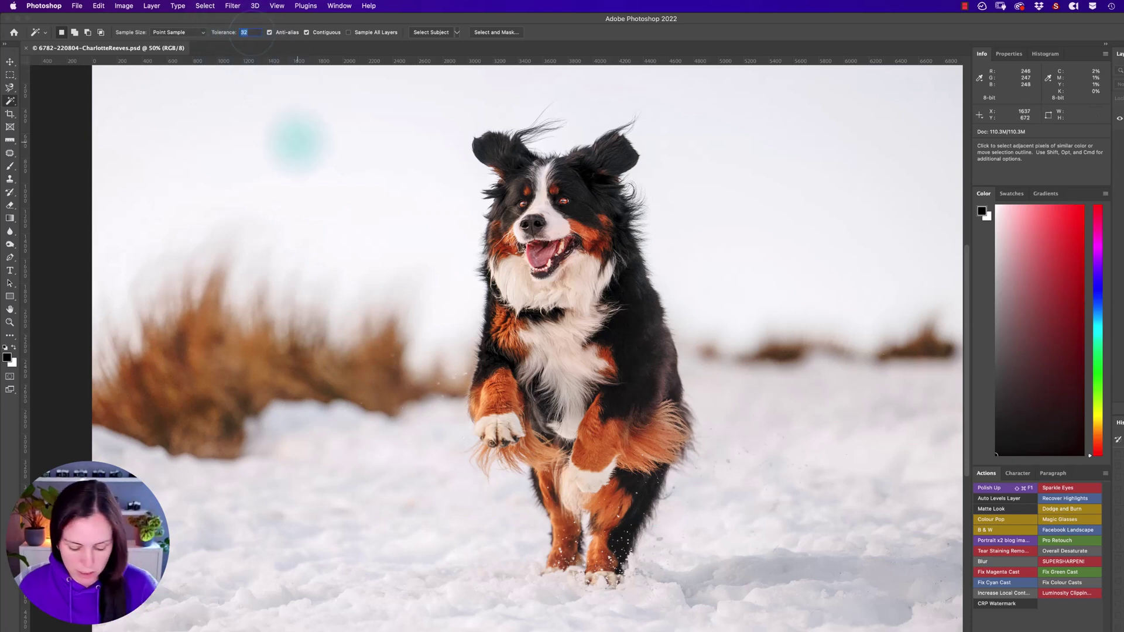
key(Return)
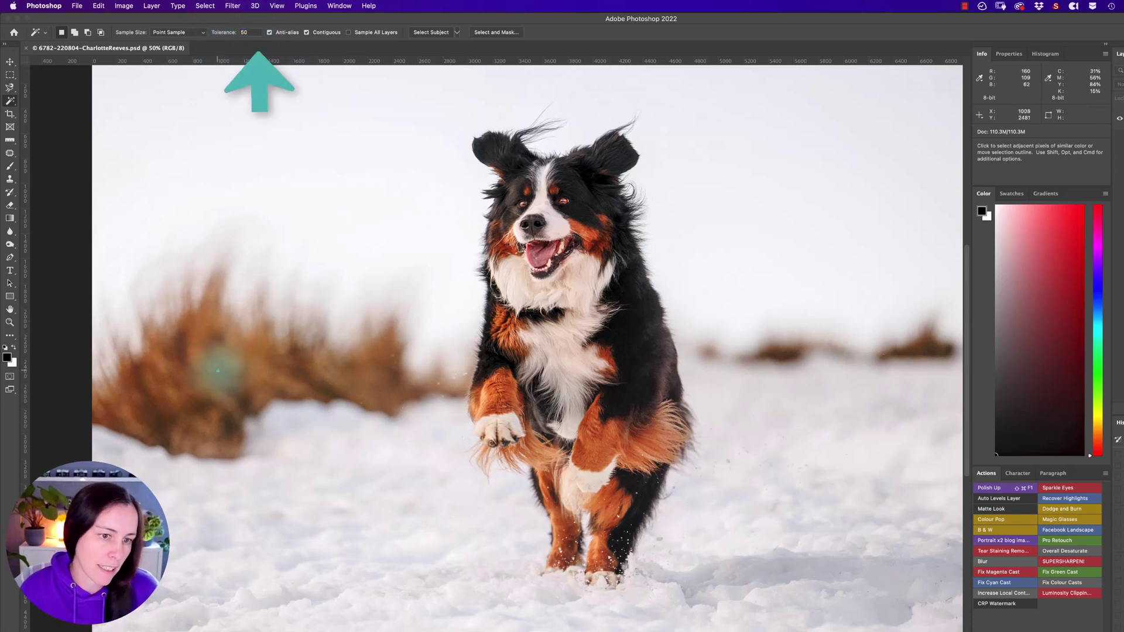
click(218, 371)
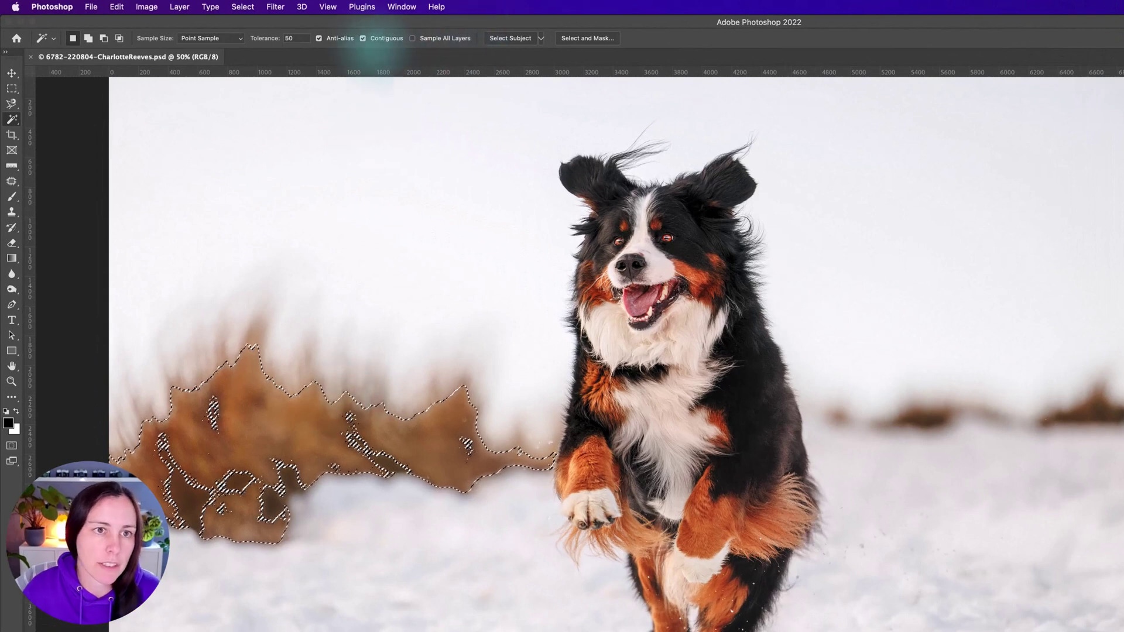
Step: Turn off Contiguous, clear the selection and sample the grass again to select similar tones across the whole photo
click(363, 38)
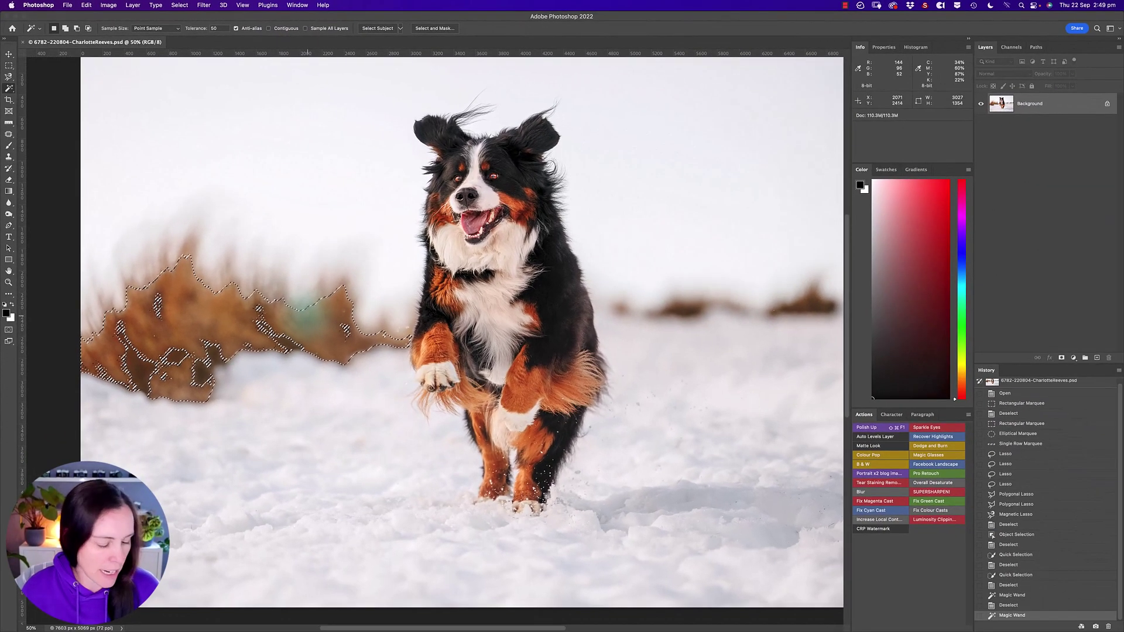
key(super+d)
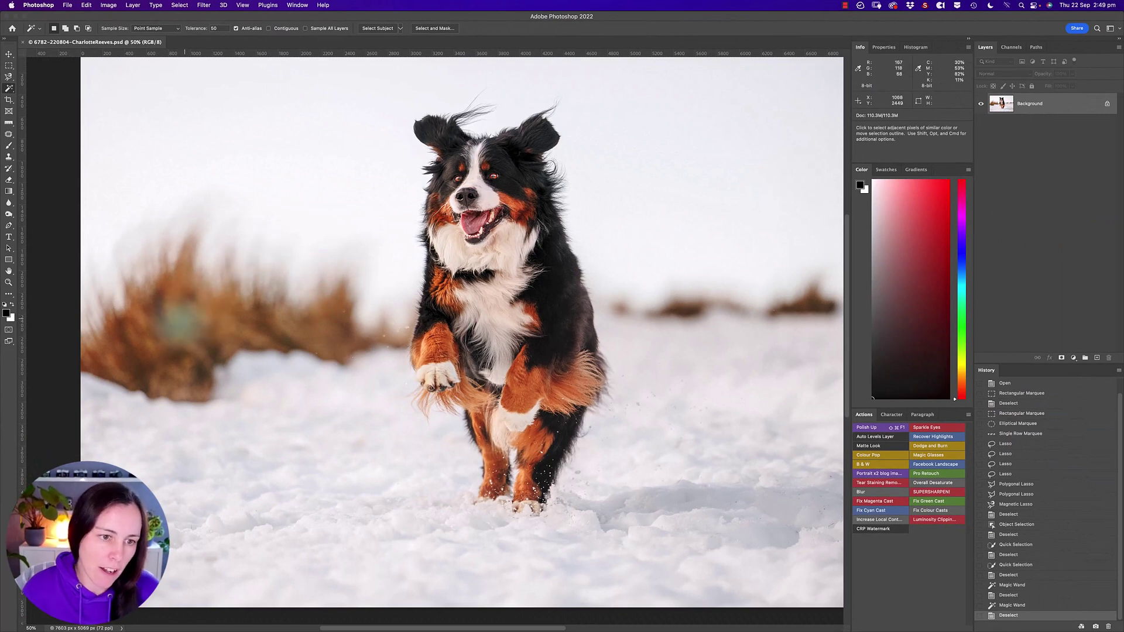
click(217, 404)
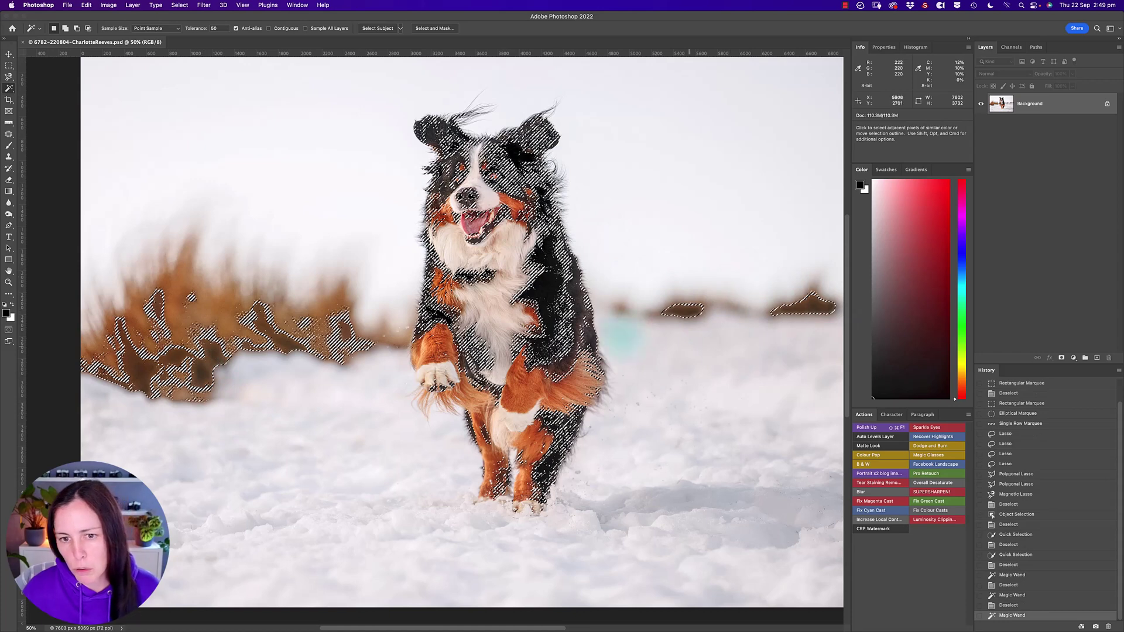
drag(555, 328, 509, 335)
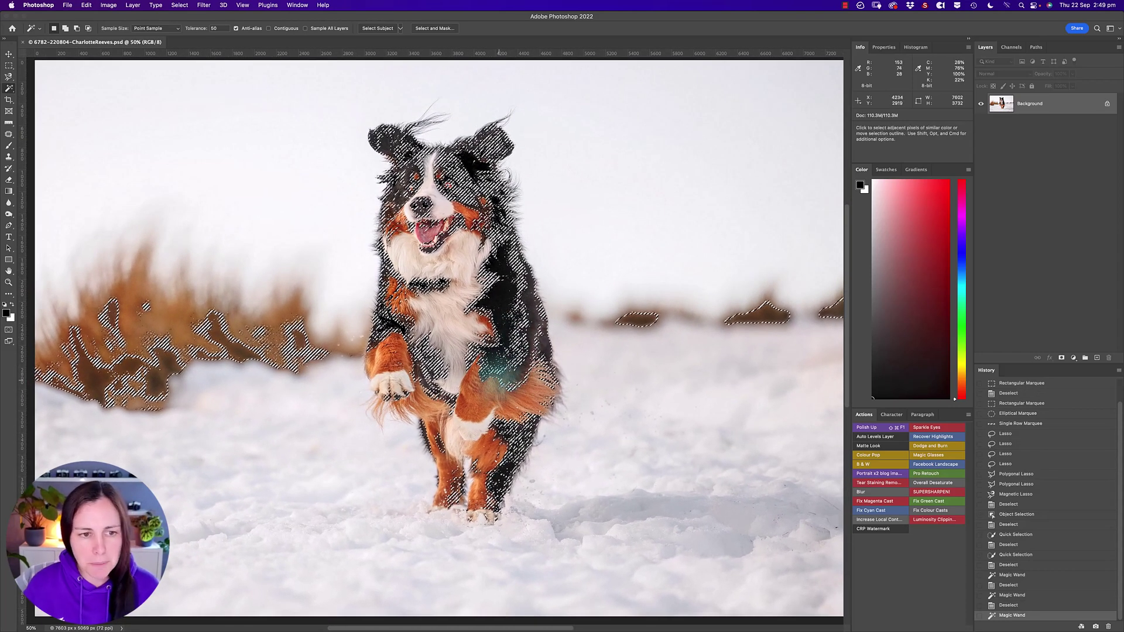
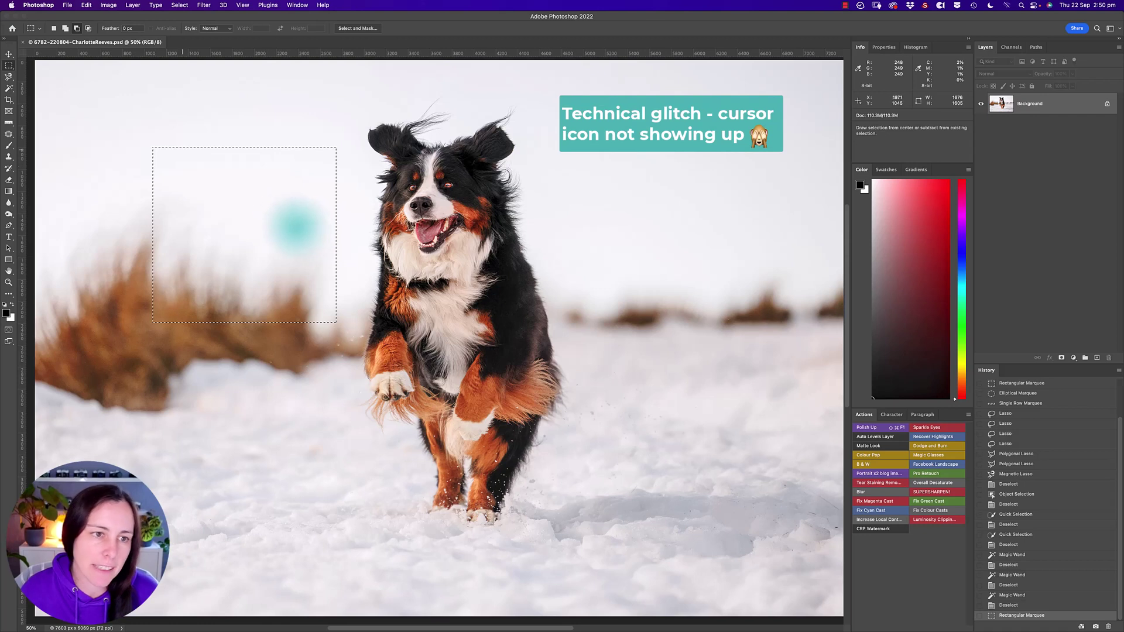
Step: Subtract rectangles from the upper-left, lower-right and upper-right corners of the rectangular marquee selection beside the dog
drag(105, 110, 231, 207)
drag(300, 344, 269, 359)
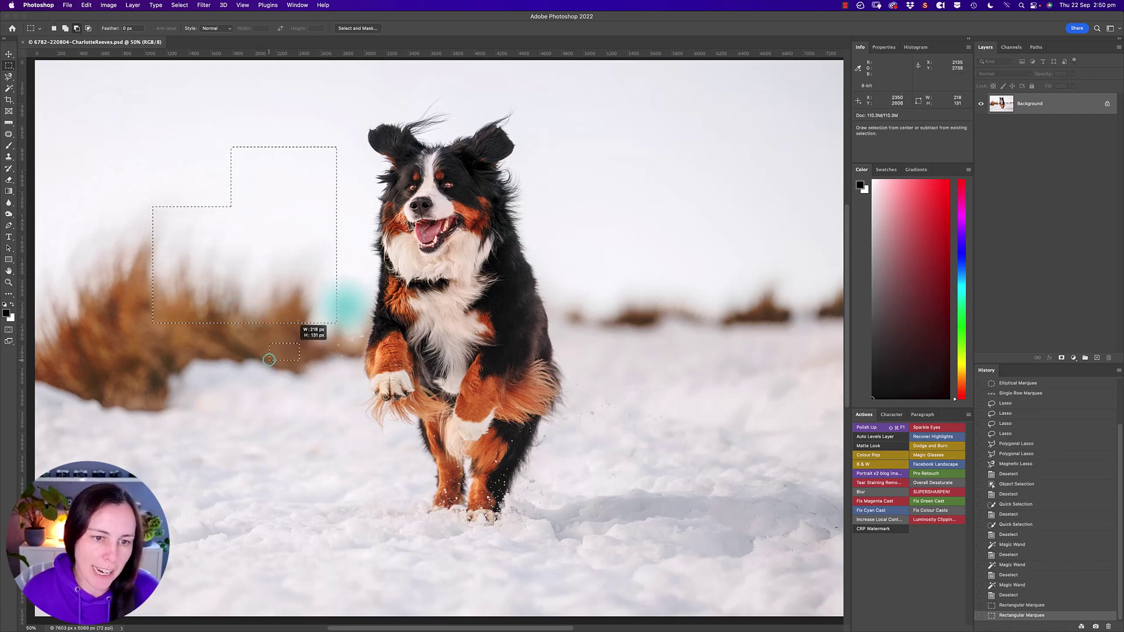
drag(352, 289, 351, 288)
drag(377, 113, 283, 205)
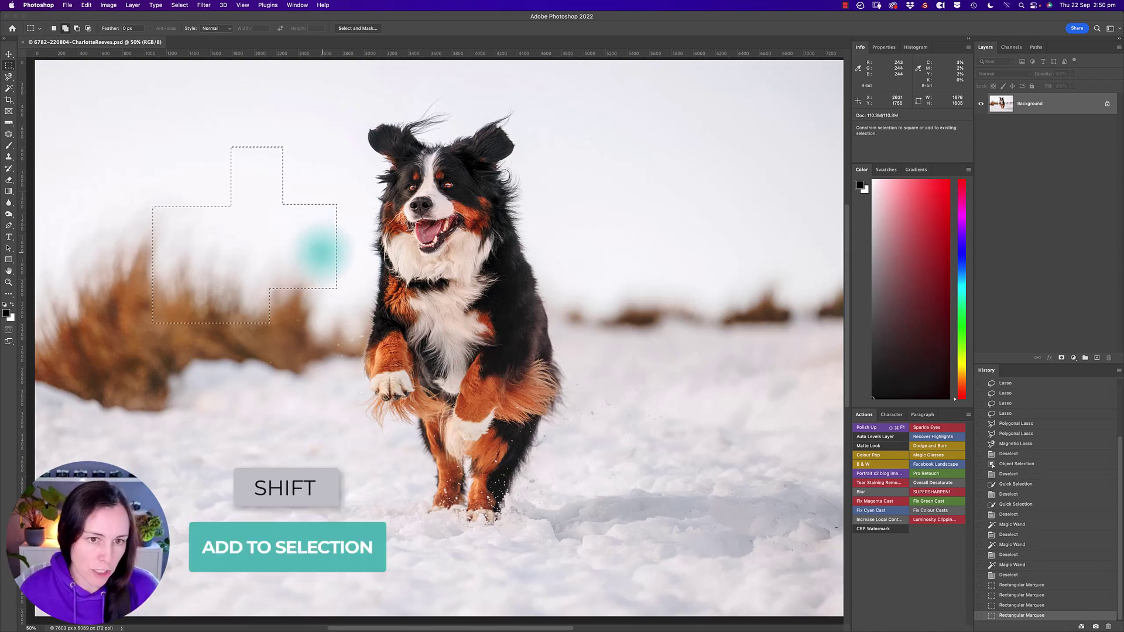
Step: Add three overlapping rectangles to the stepped selection and two separate rectangles in the sky and snow right of the dog
drag(263, 237, 337, 165)
drag(212, 301, 241, 521)
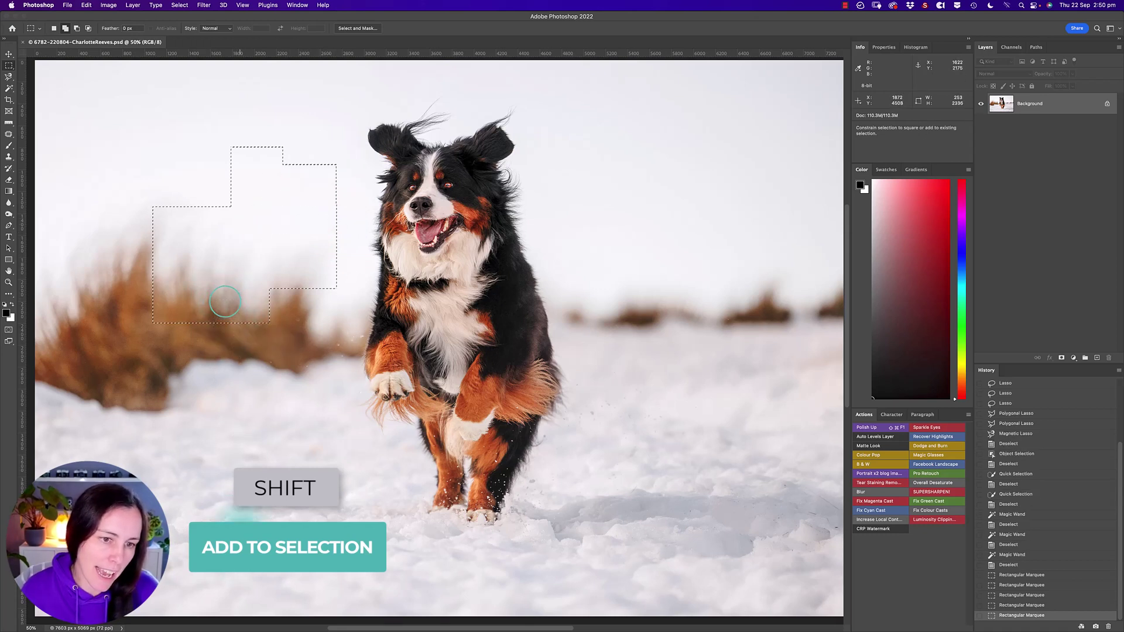
drag(225, 302, 91, 410)
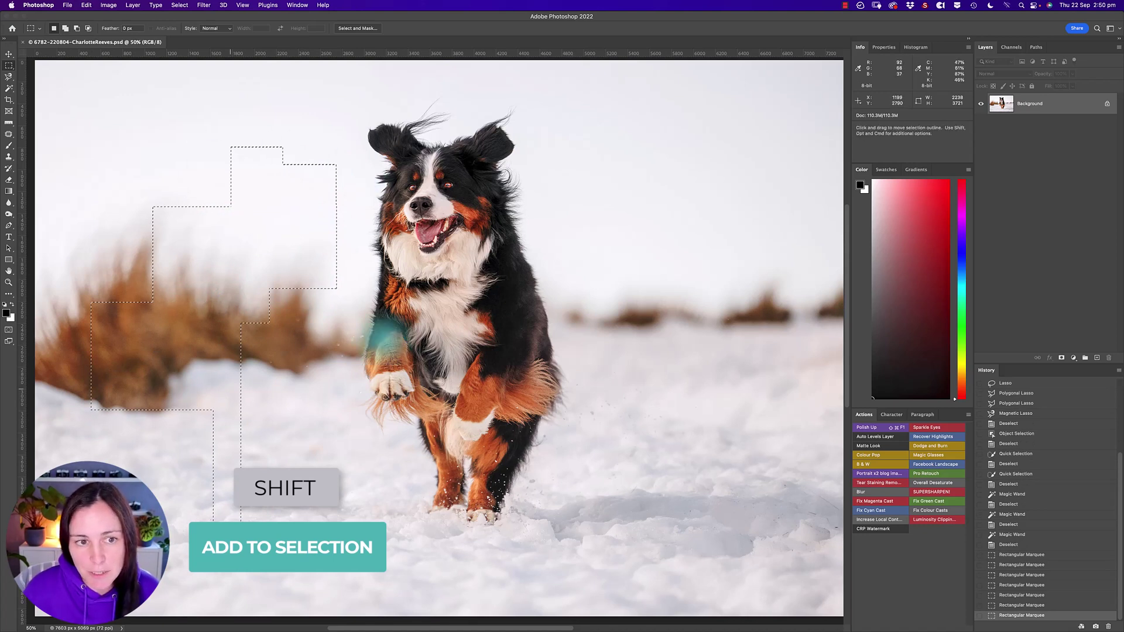
drag(621, 138, 739, 274)
drag(657, 451, 581, 532)
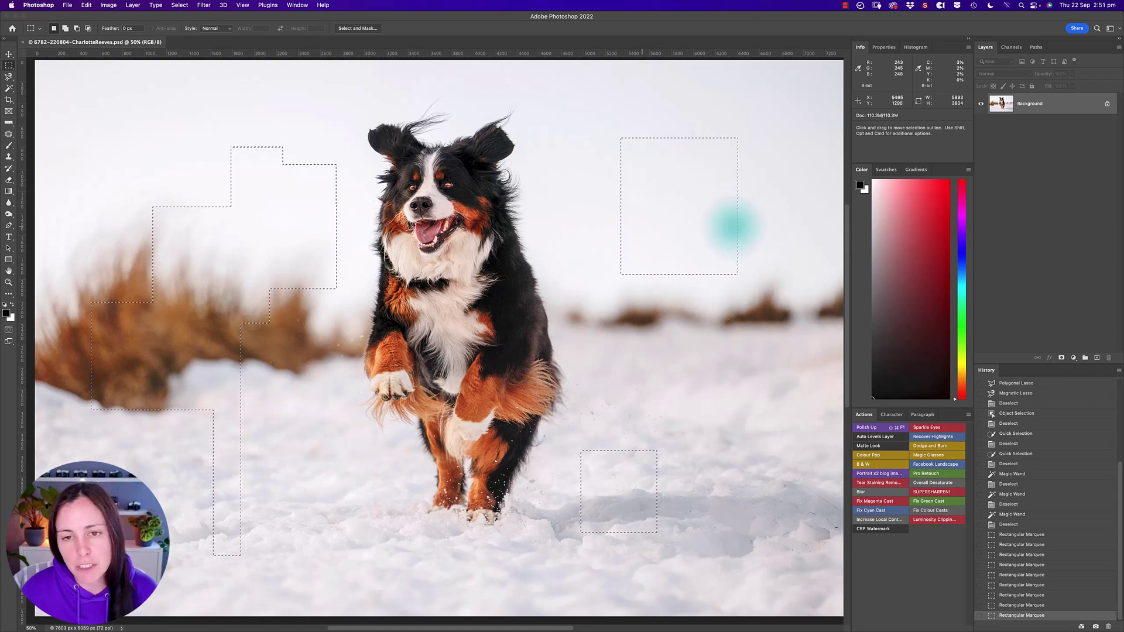
Step: Add a freehand area to each of the two rectangles right of the dog using the Lasso Tool
click(9, 77)
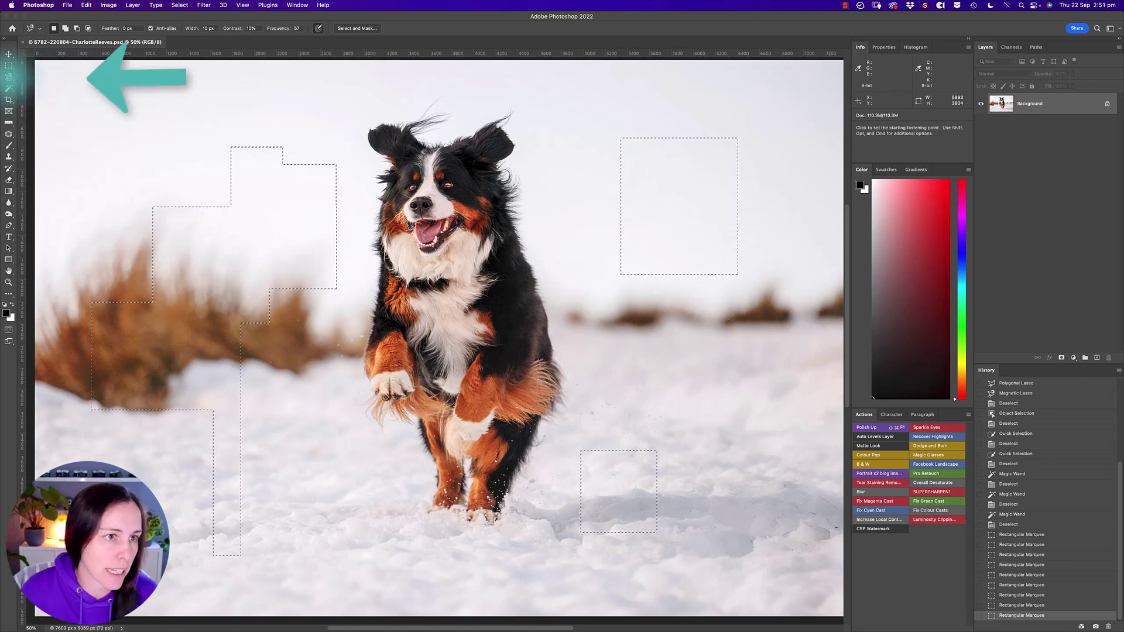
click(45, 75)
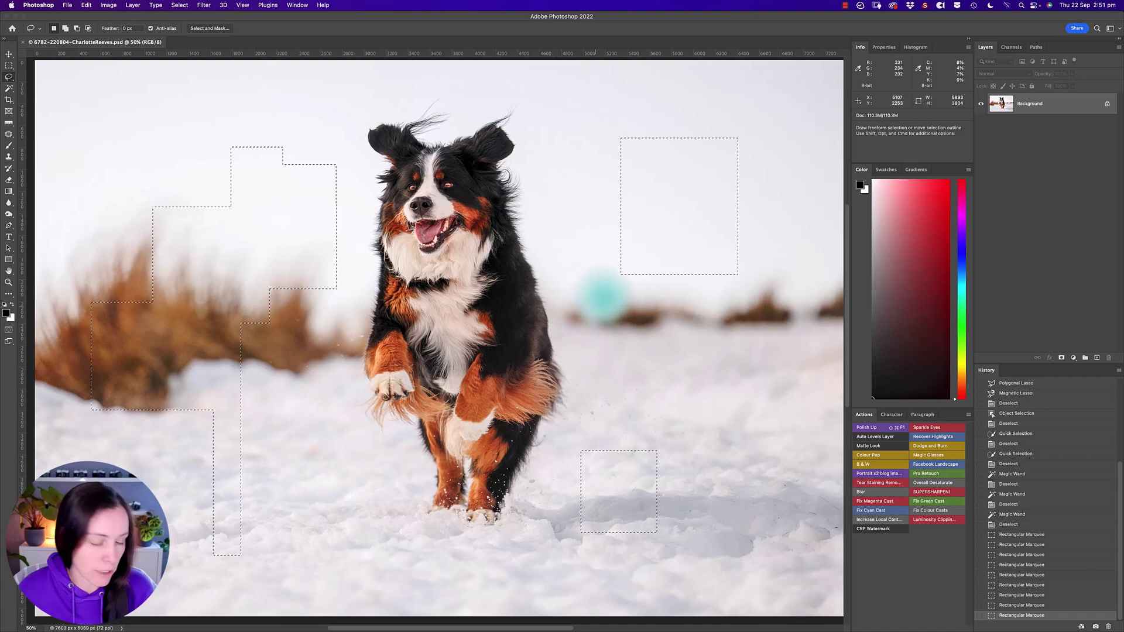
mouse_move(636, 244)
mouse_down()
mouse_move(665, 244)
mouse_move(640, 245)
mouse_up()
mouse_move(646, 429)
mouse_down()
mouse_move(665, 406)
mouse_move(634, 464)
mouse_up()
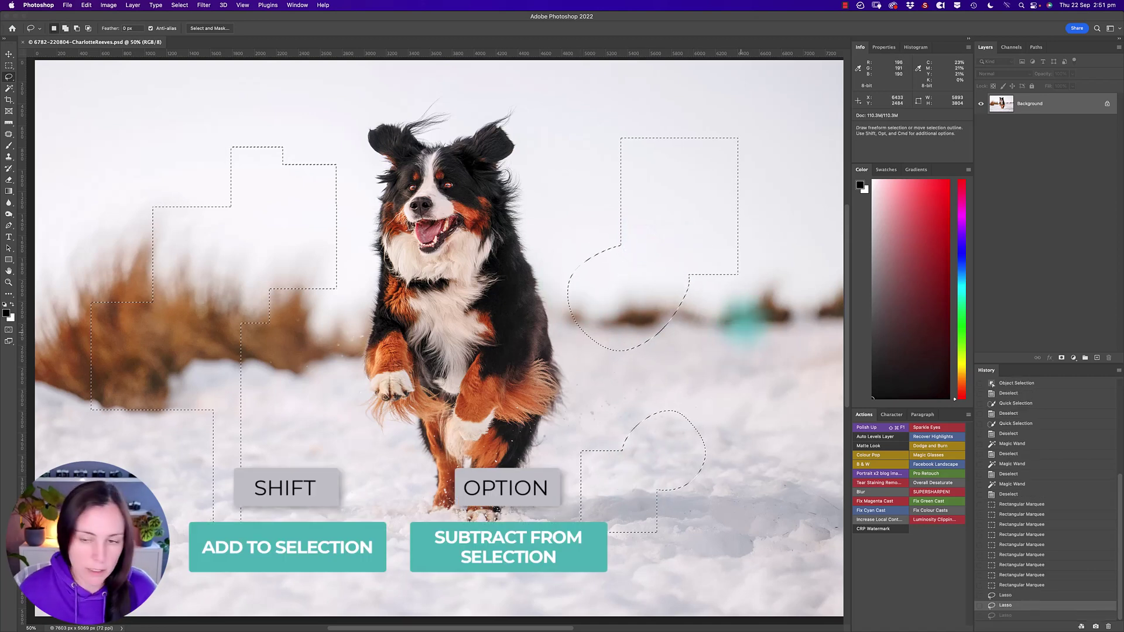
Step: Subtract the selected areas right of the dog with the Lasso Tool and add a freehand loop around the dog
mouse_move(711, 322)
mouse_down()
mouse_move(747, 231)
mouse_move(692, 304)
mouse_up()
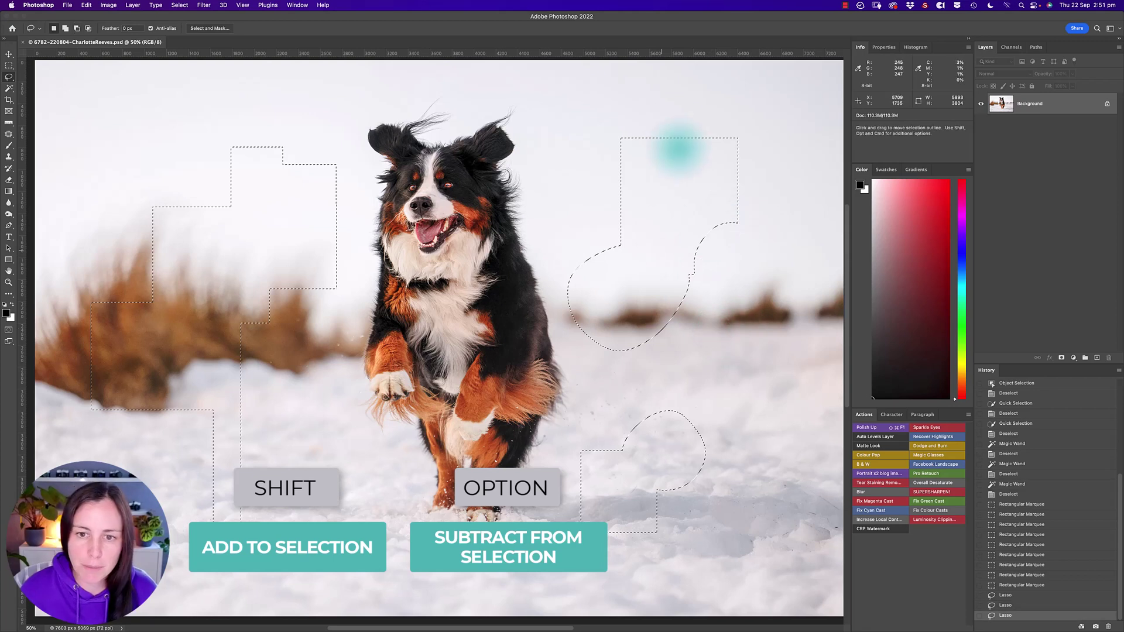
mouse_move(703, 103)
mouse_down()
mouse_move(527, 237)
mouse_move(568, 369)
mouse_move(710, 346)
mouse_move(782, 174)
mouse_move(728, 118)
mouse_move(697, 104)
mouse_up()
mouse_move(655, 398)
mouse_down()
mouse_move(535, 495)
mouse_move(691, 351)
mouse_move(621, 352)
mouse_up()
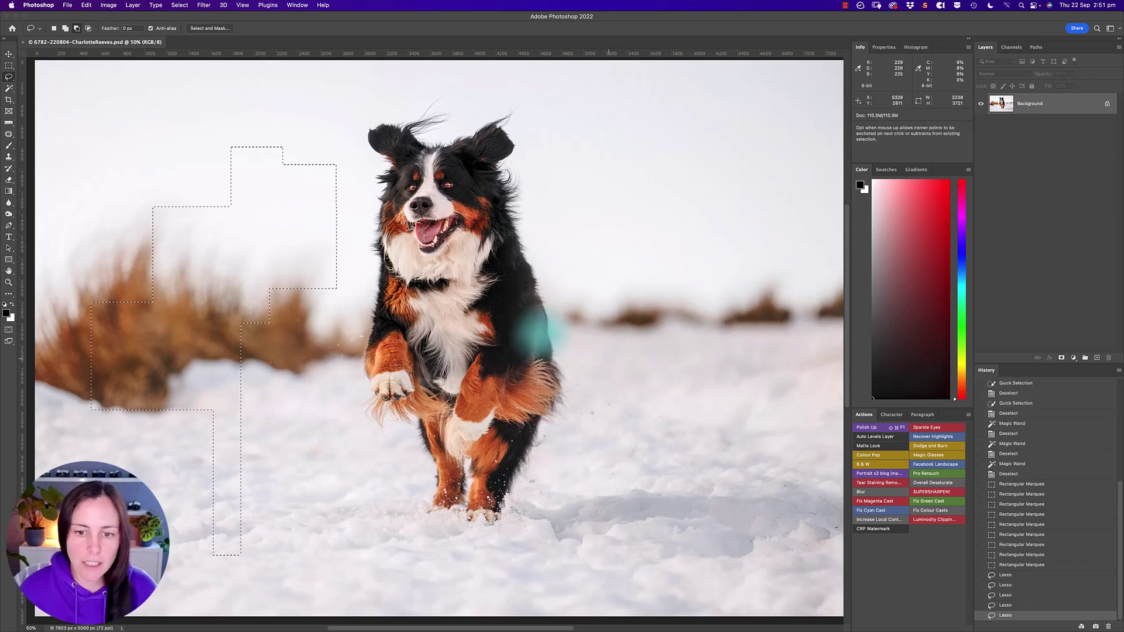
mouse_move(332, 168)
mouse_down()
mouse_move(488, 115)
mouse_move(560, 452)
mouse_move(326, 427)
mouse_move(333, 170)
mouse_up()
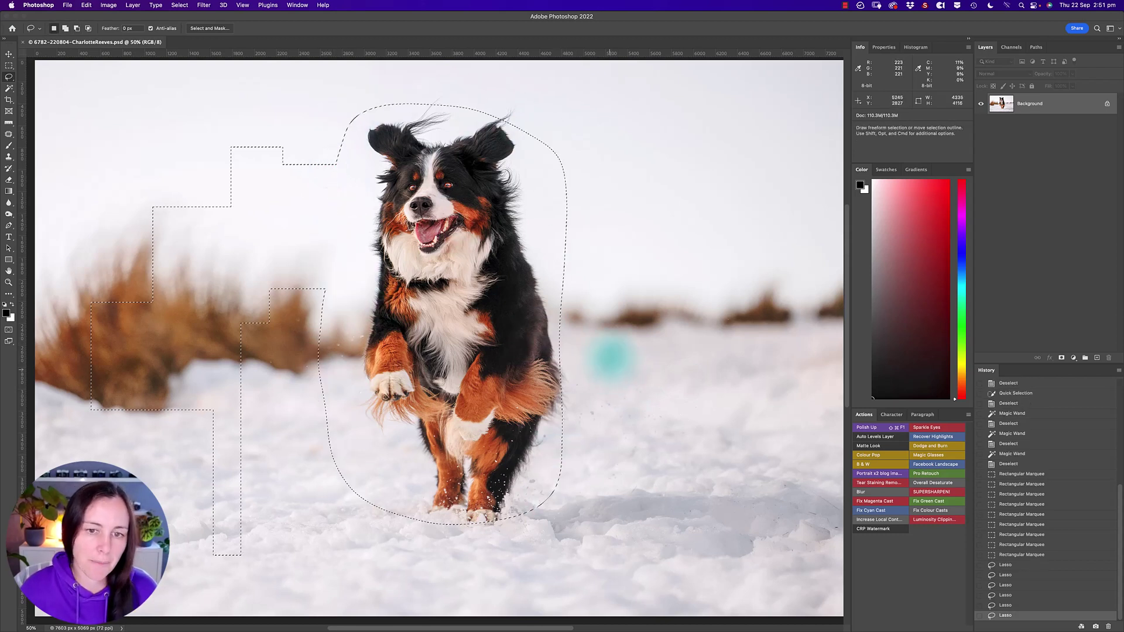
Step: Switch to the Patch Tool and clear the current selection
click(9, 65)
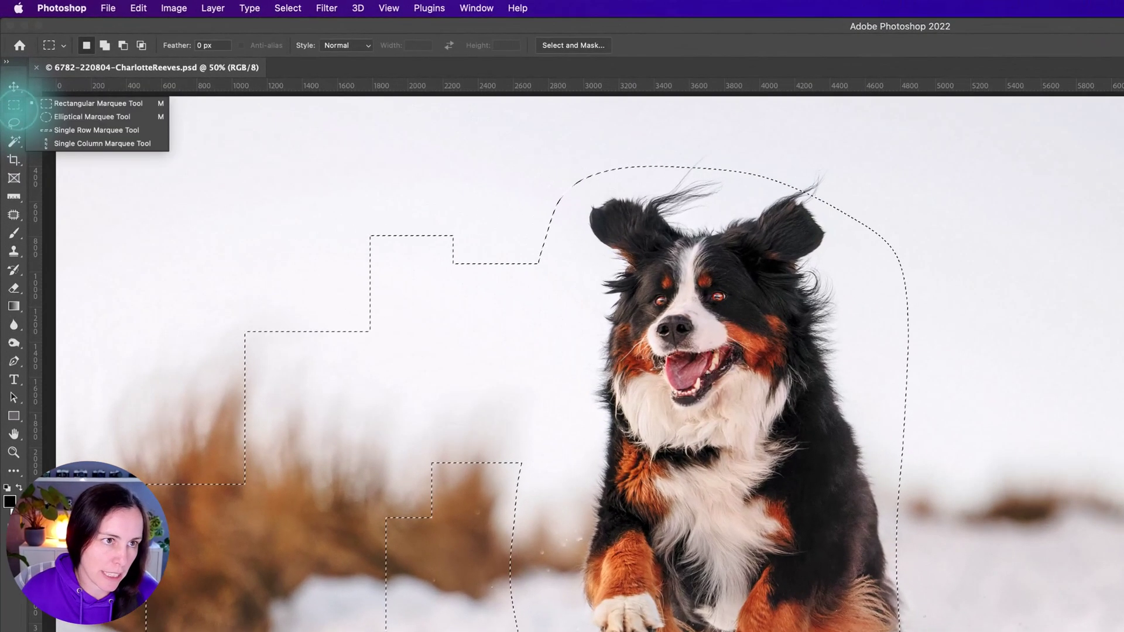
click(14, 123)
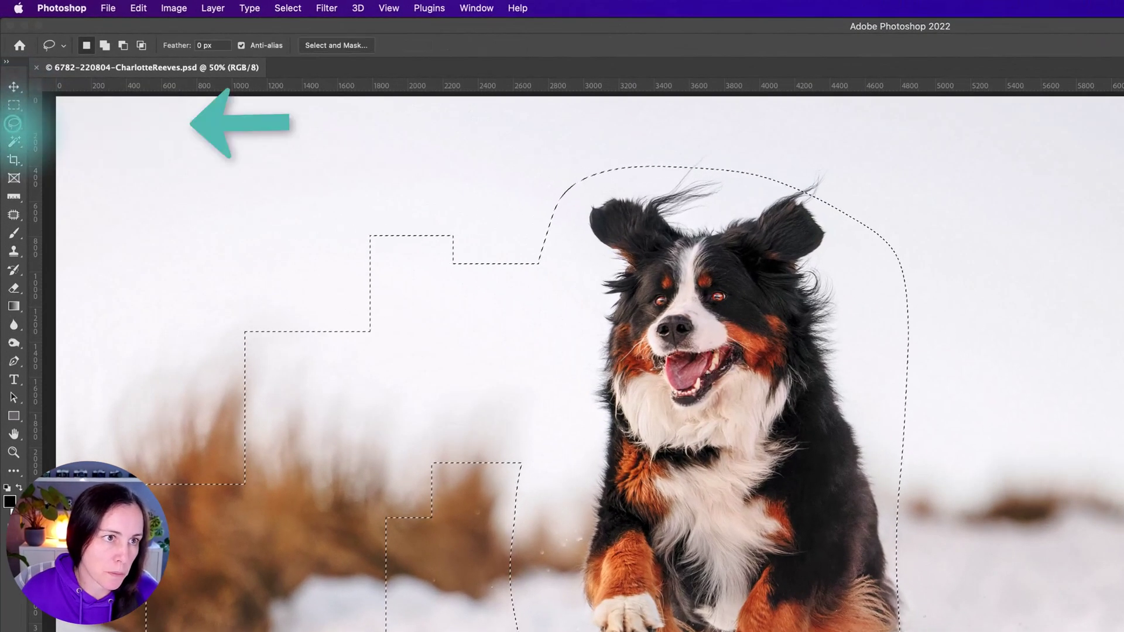
click(14, 124)
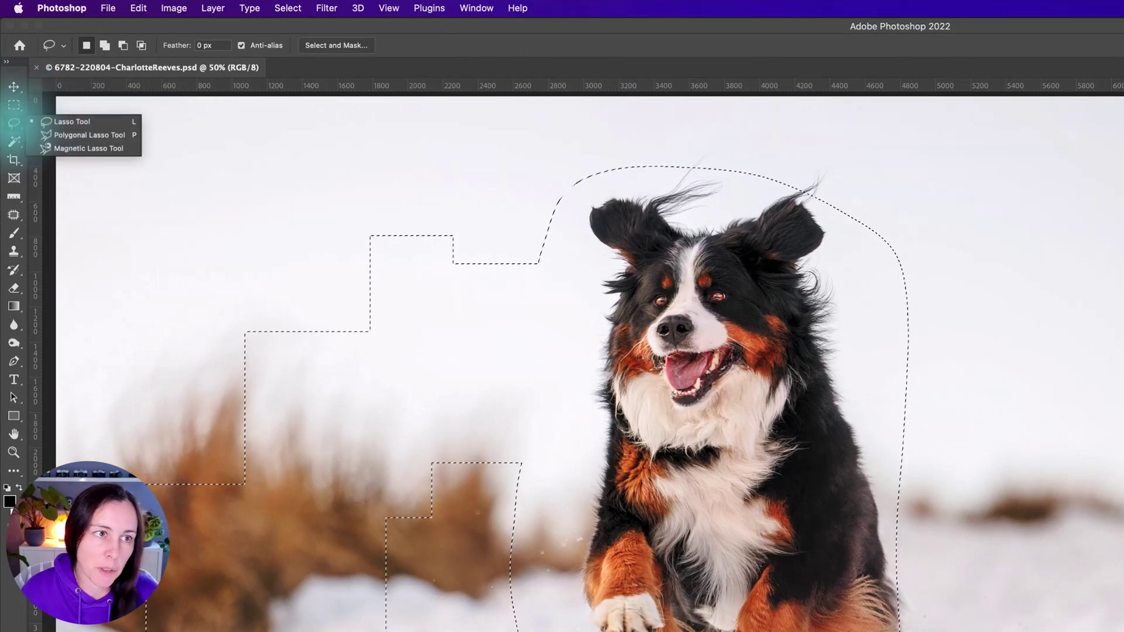
click(14, 141)
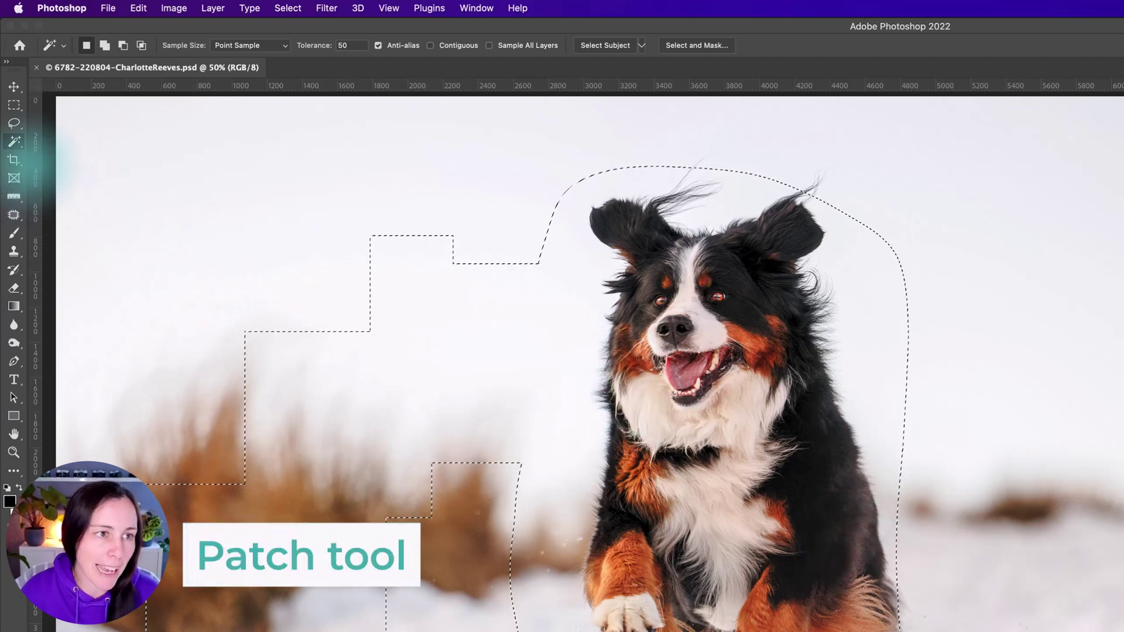
key(j)
key(super+d)
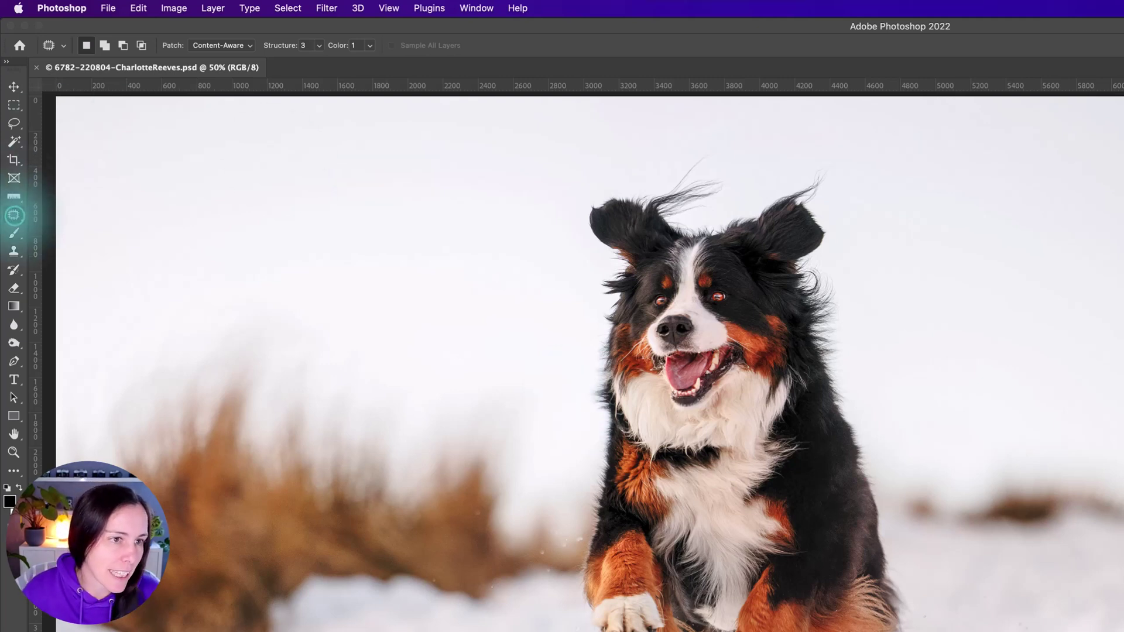
Step: Outline the dark bush at the photo's right edge with the Patch Tool and try patching it from the area beside it
click(14, 215)
click(14, 216)
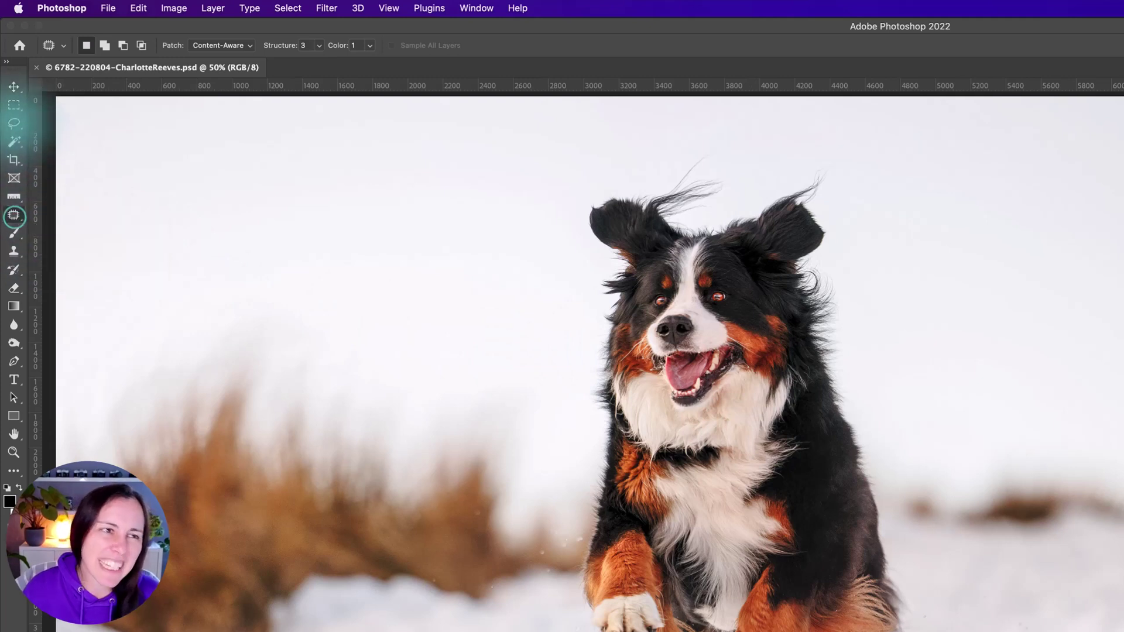
click(13, 215)
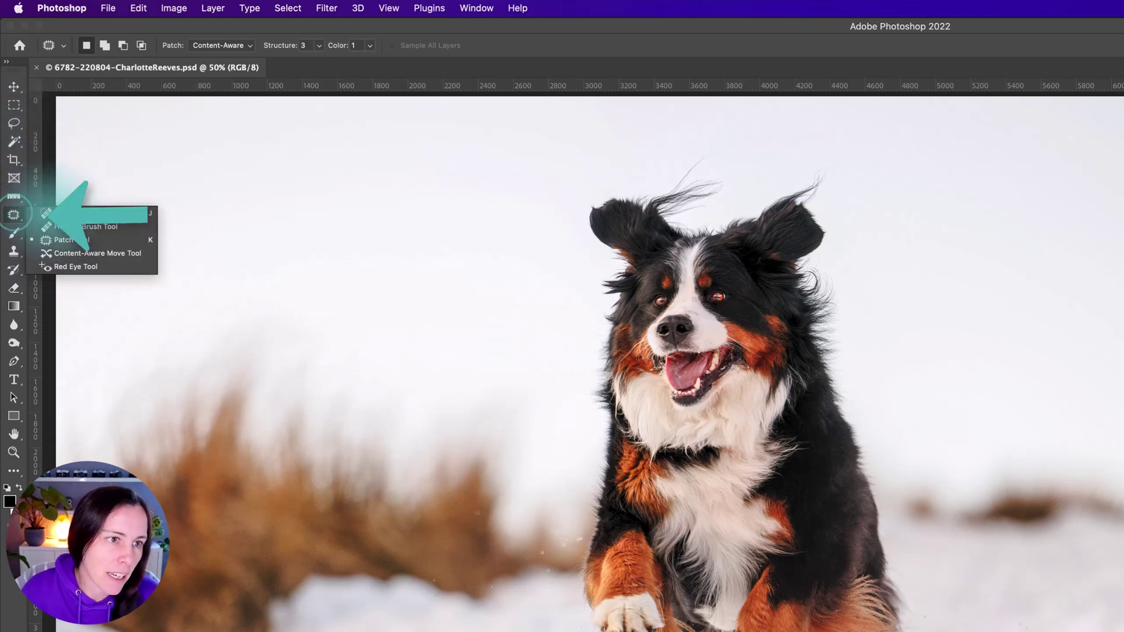
click(82, 236)
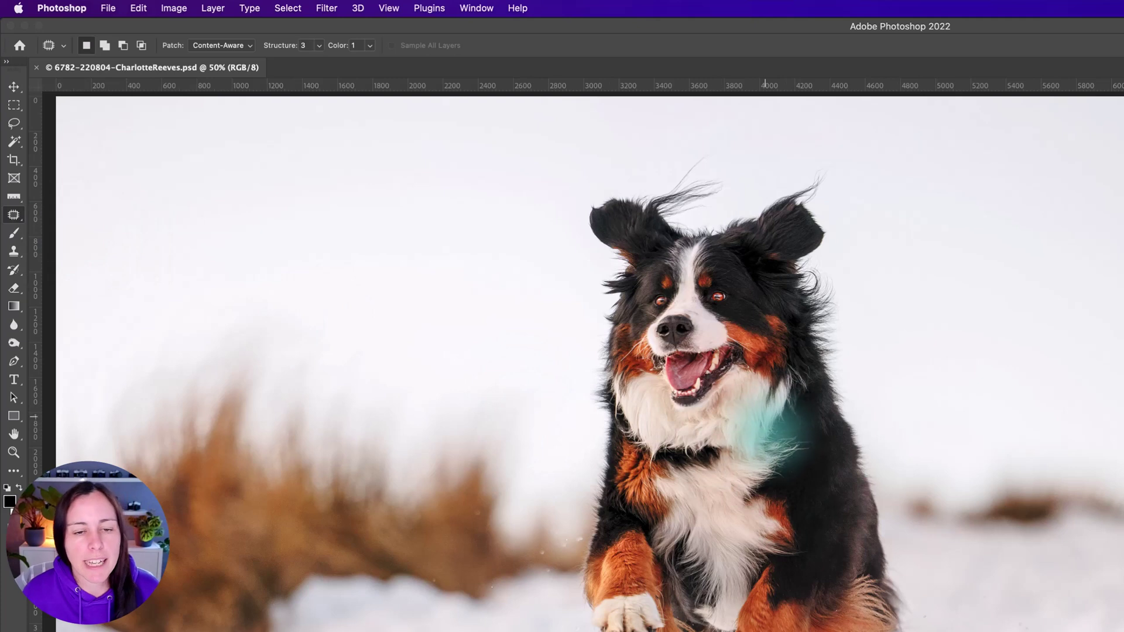
scroll(1103, 536, right, 5)
scroll(1103, 536, right, 1)
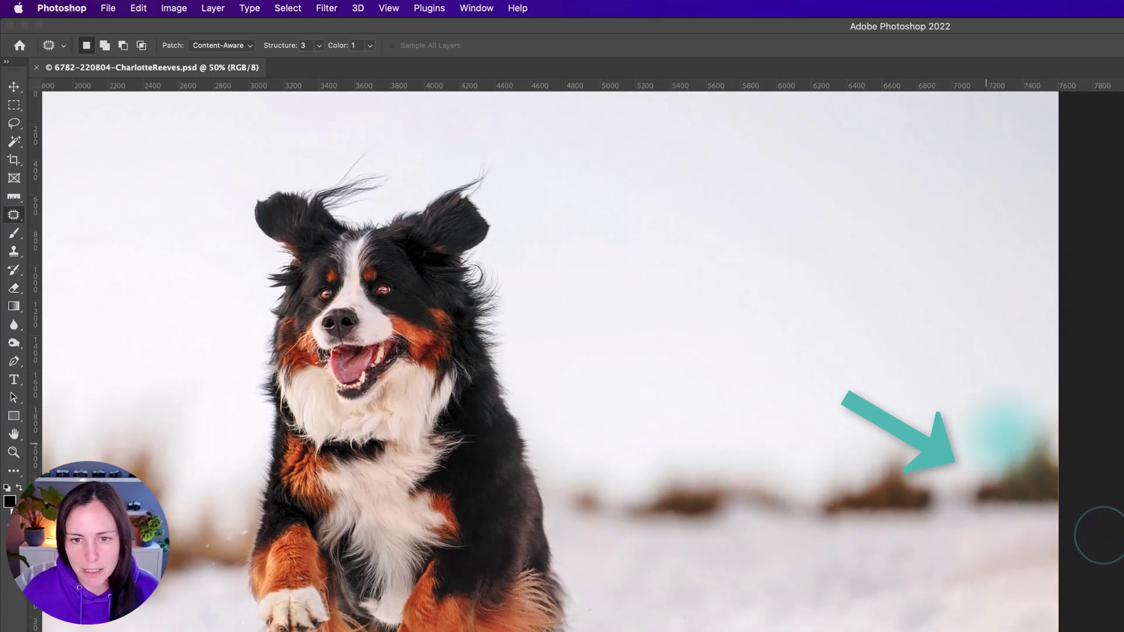
mouse_move(1058, 400)
mouse_down()
mouse_move(989, 428)
mouse_move(999, 538)
mouse_move(1066, 389)
mouse_move(1079, 389)
mouse_move(1068, 433)
mouse_up()
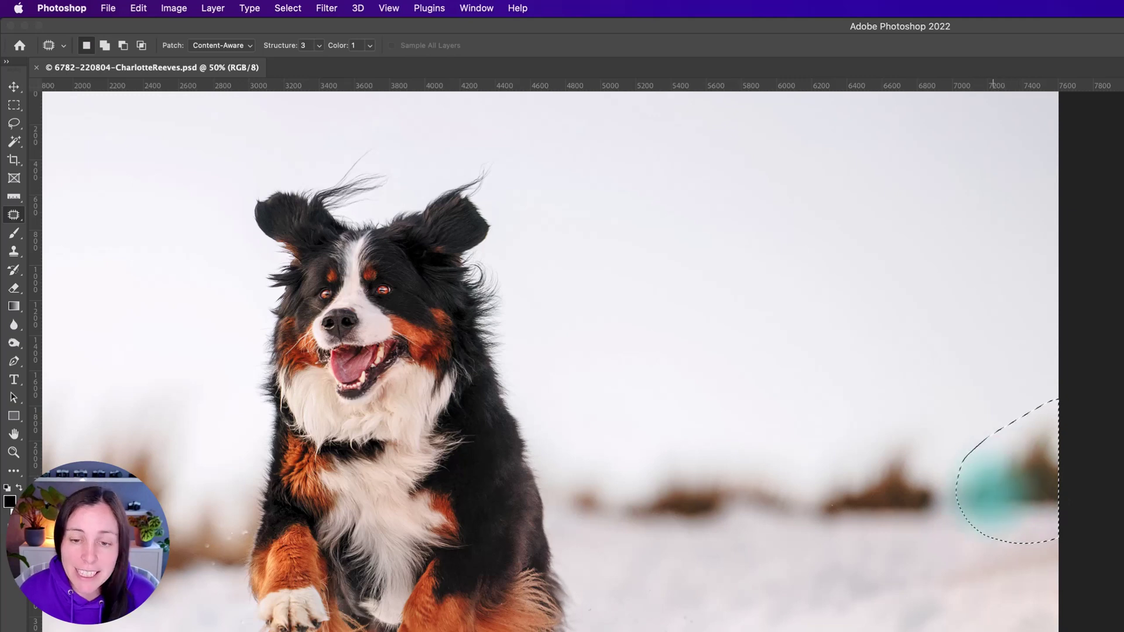
drag(1017, 477, 788, 480)
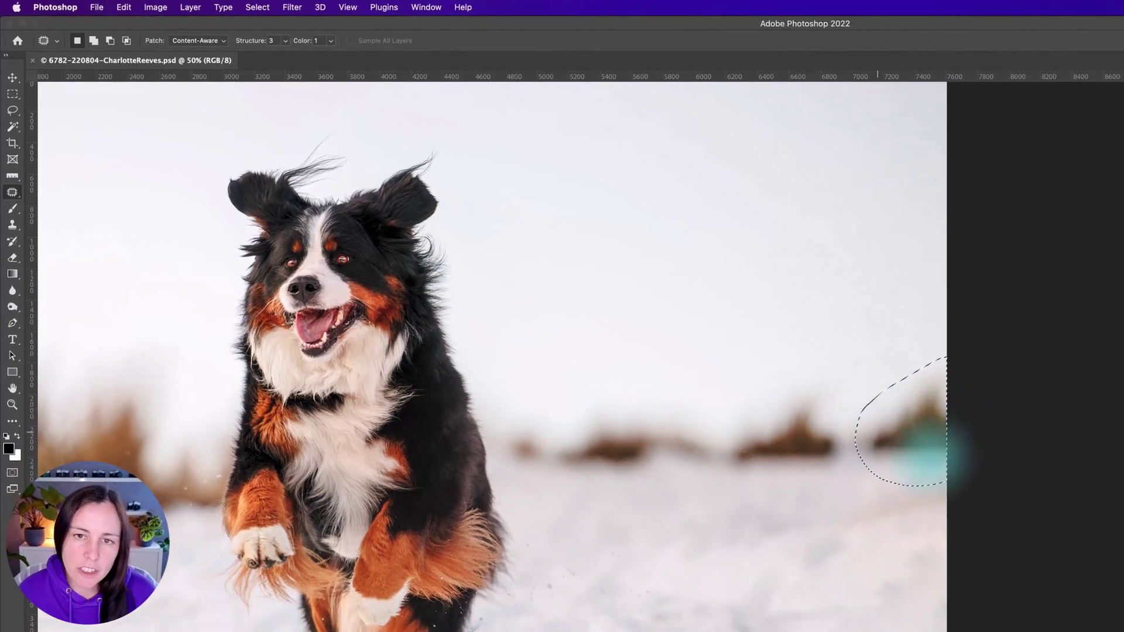
Step: Fill the selected bush at the right edge using Content-Aware with Color Adaptation, and undo the fill
key(super+s)
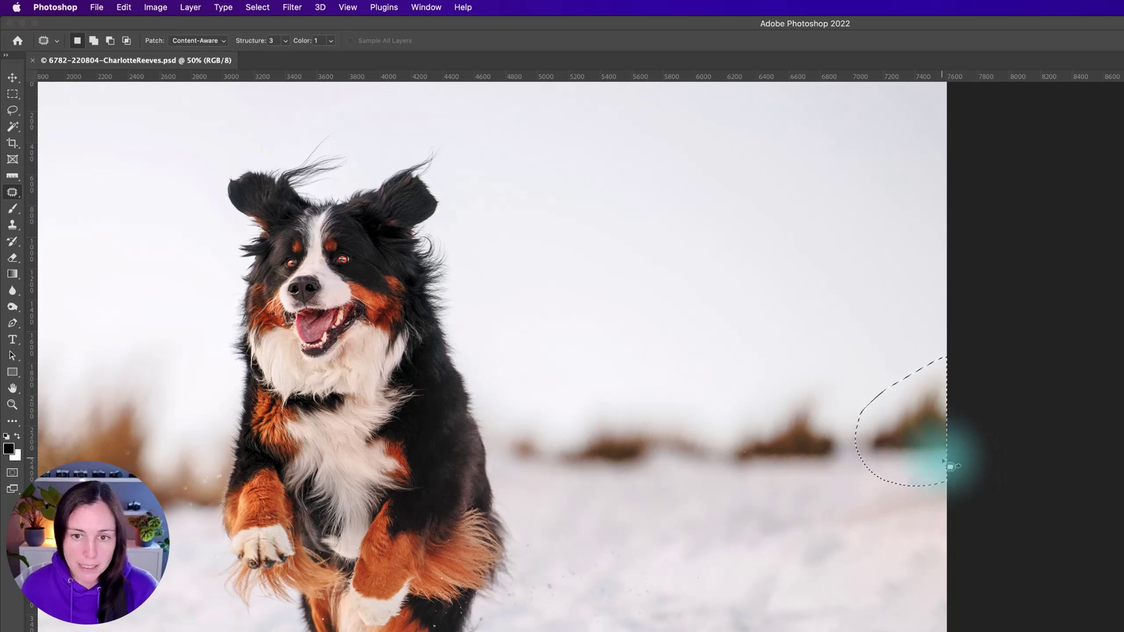
key(Delete)
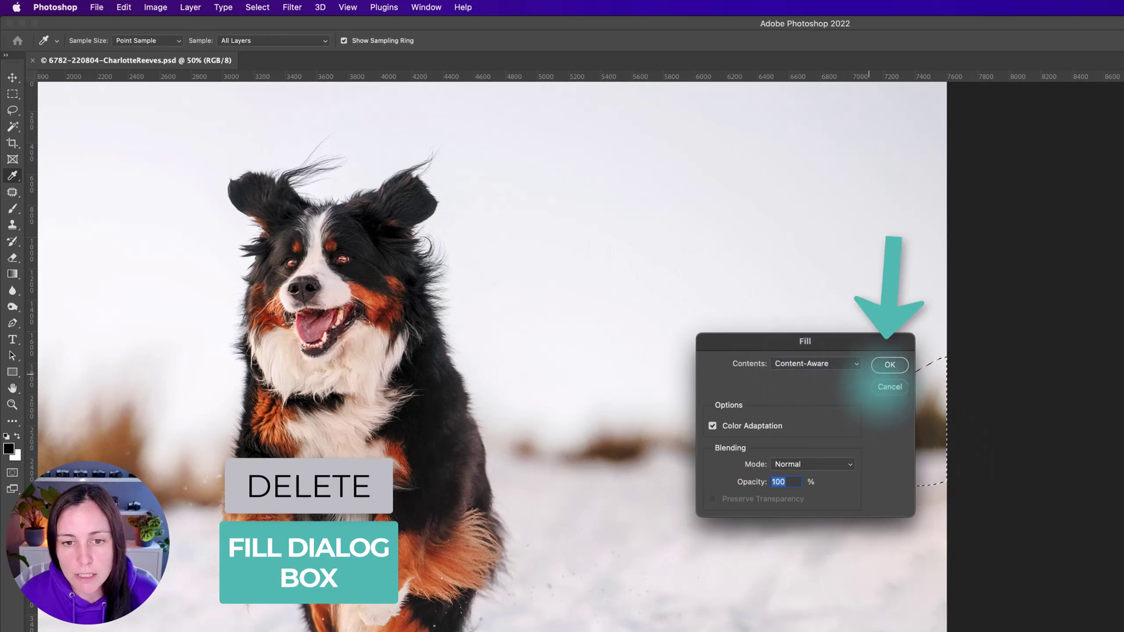
click(890, 365)
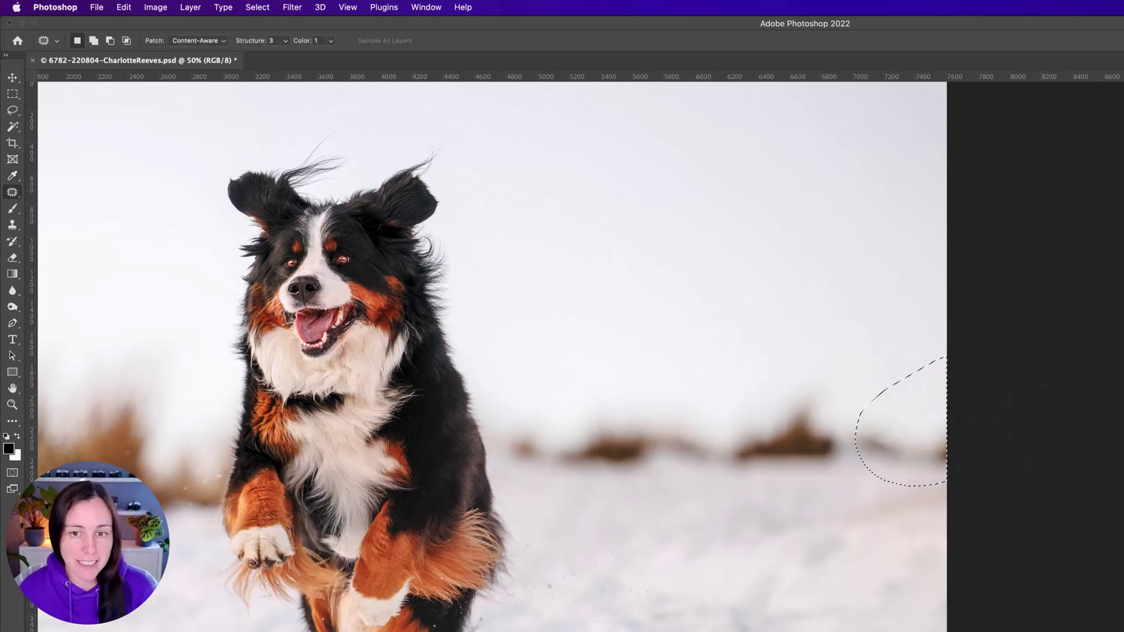
key(super+z)
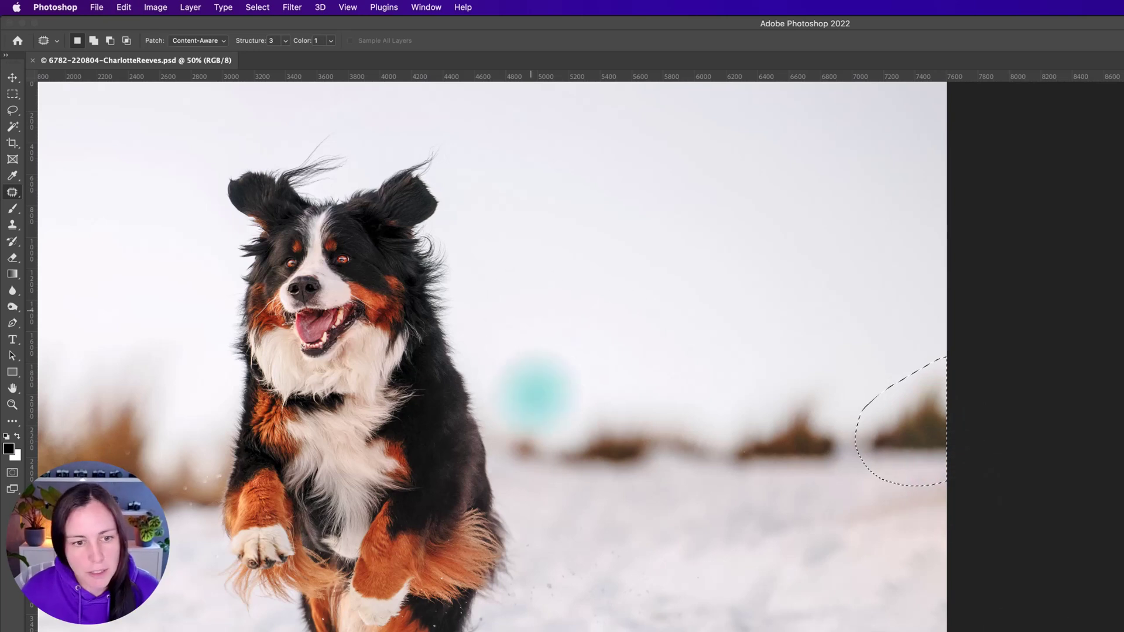
Step: Outline the whole patch of brown grass left of the dog with the Polygonal Lasso Tool and close the selection
scroll(329, 448, left, 10)
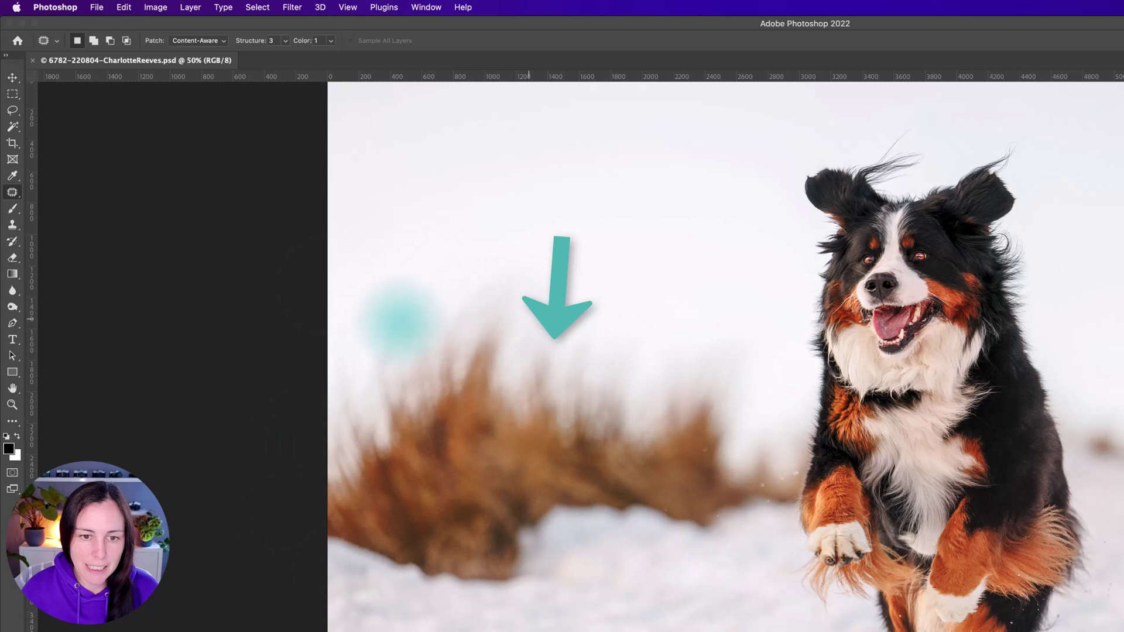
click(12, 110)
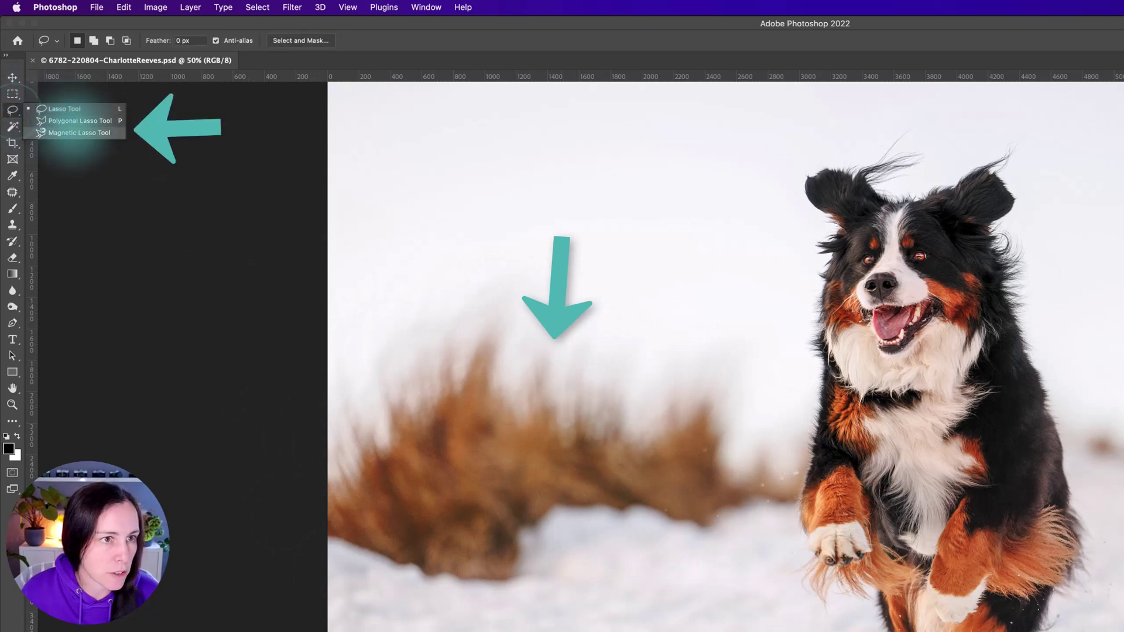
click(76, 120)
click(325, 364)
click(435, 274)
click(560, 283)
click(701, 358)
click(797, 391)
click(783, 508)
click(734, 537)
click(672, 543)
click(610, 527)
click(565, 534)
click(553, 566)
click(535, 592)
click(475, 604)
click(396, 605)
click(355, 571)
click(305, 542)
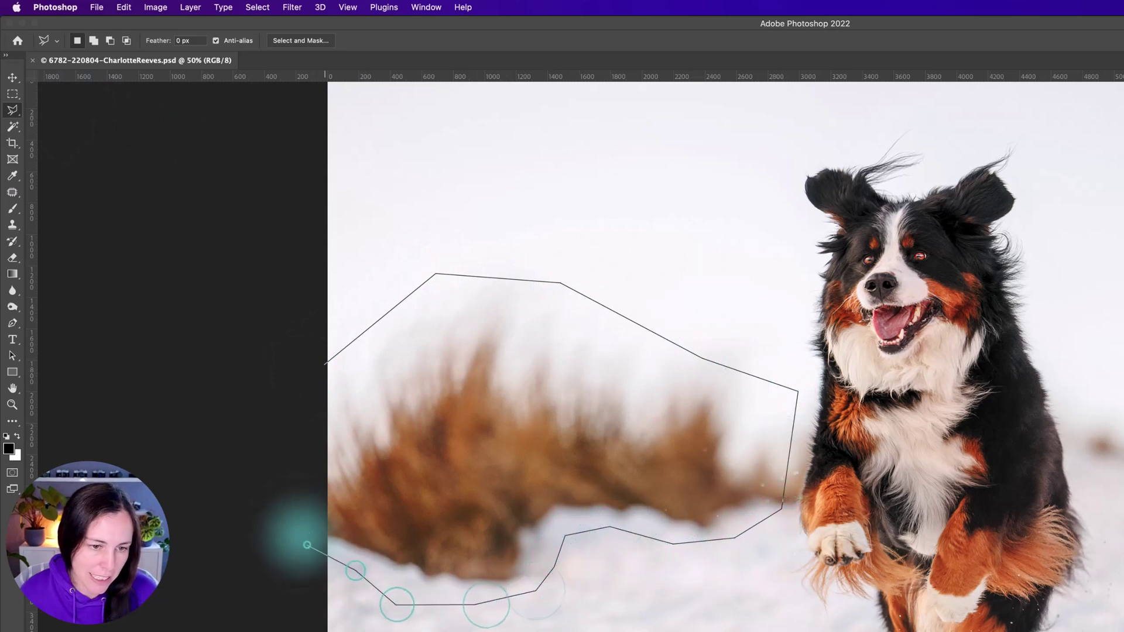
click(294, 515)
click(325, 365)
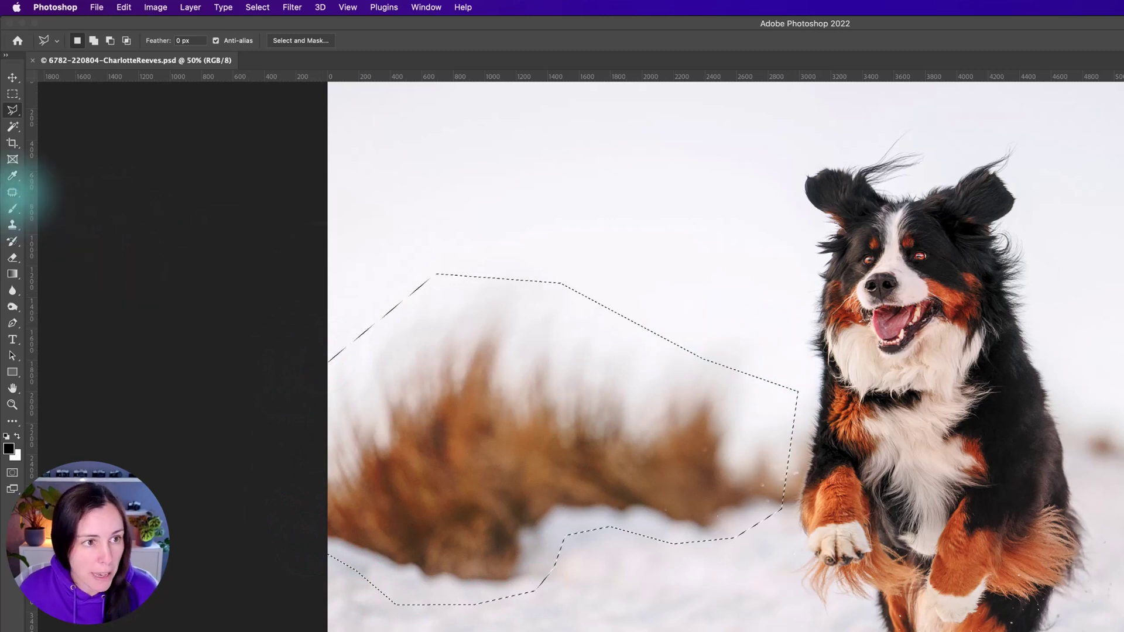
Step: Patch the selected brown grass with the Patch Tool, sampling from the sky and bush area right of the dog
click(12, 192)
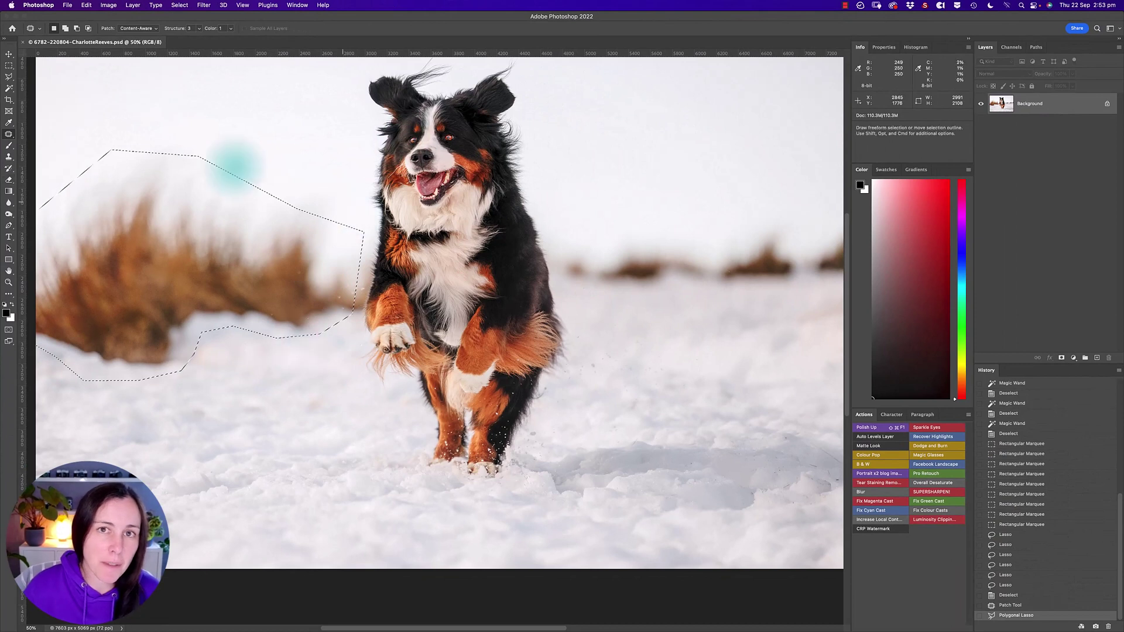
drag(195, 270, 763, 207)
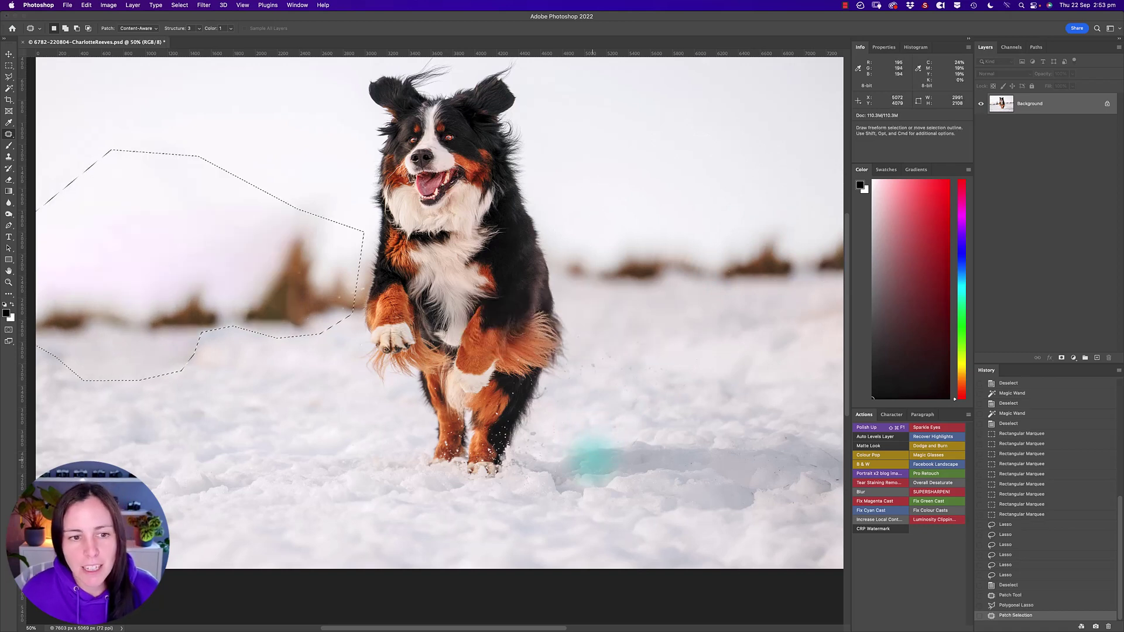
scroll(433, 265, left, 5)
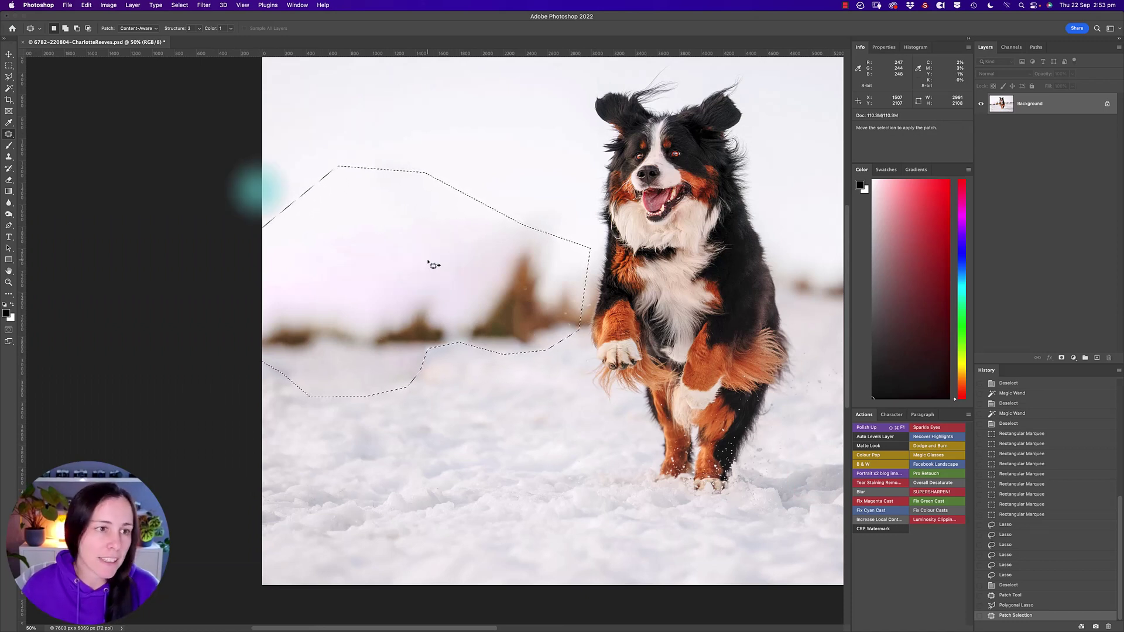
Step: Draw a freehand Patch Tool loop on the snow left of the dog and clear that selection
mouse_move(505, 389)
mouse_down()
mouse_move(485, 514)
mouse_move(452, 459)
mouse_move(571, 387)
mouse_move(503, 390)
mouse_up()
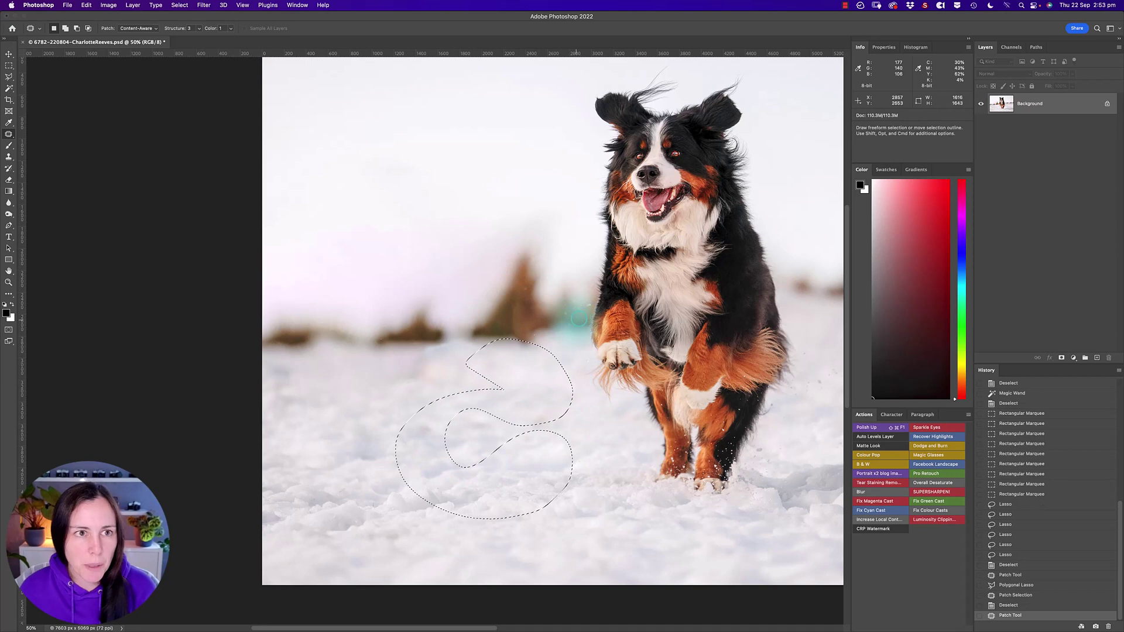
key(super+minus)
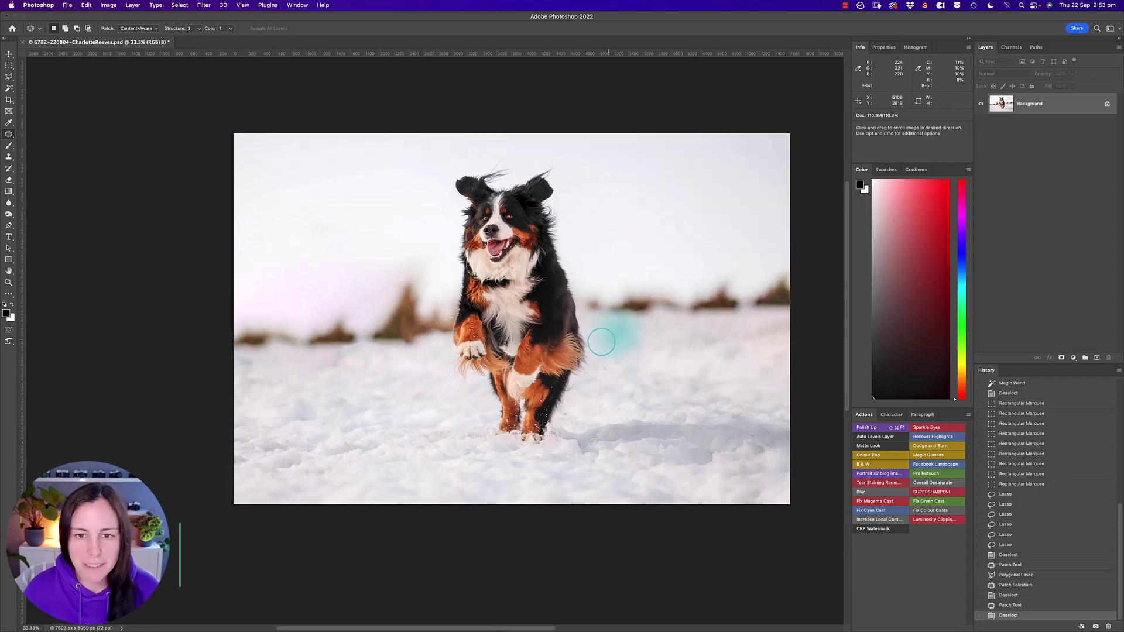
Step: Restore the photo's earlier, unpatched state from the history
super+click(485, 308)
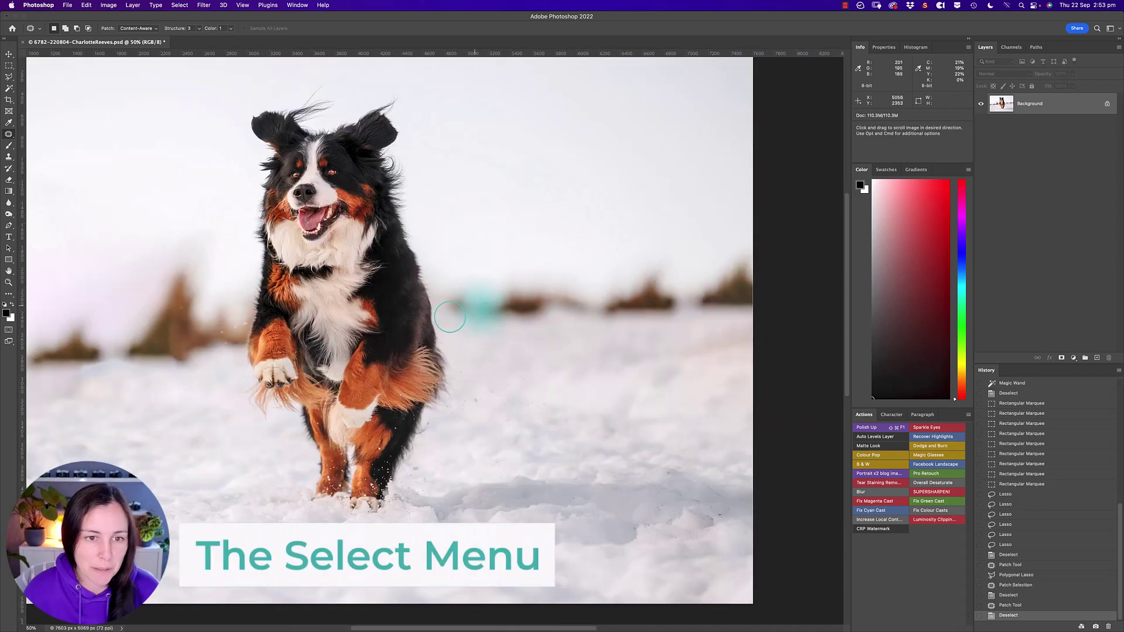
alt+super+click(464, 306)
drag(460, 305, 545, 311)
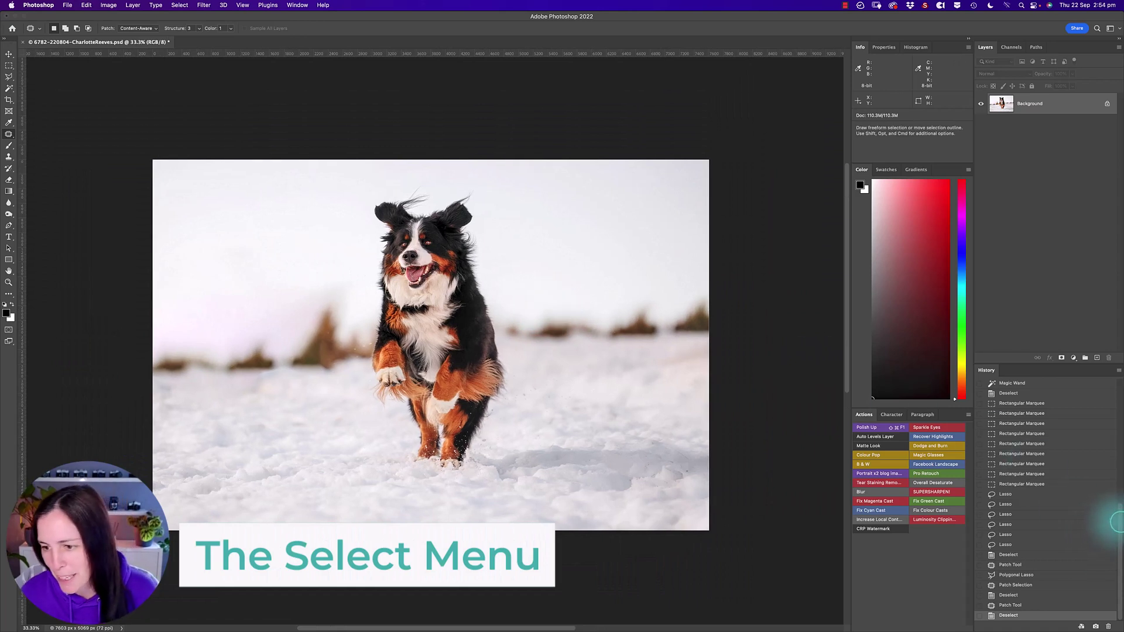
scroll(1054, 503, up, 10)
click(1037, 385)
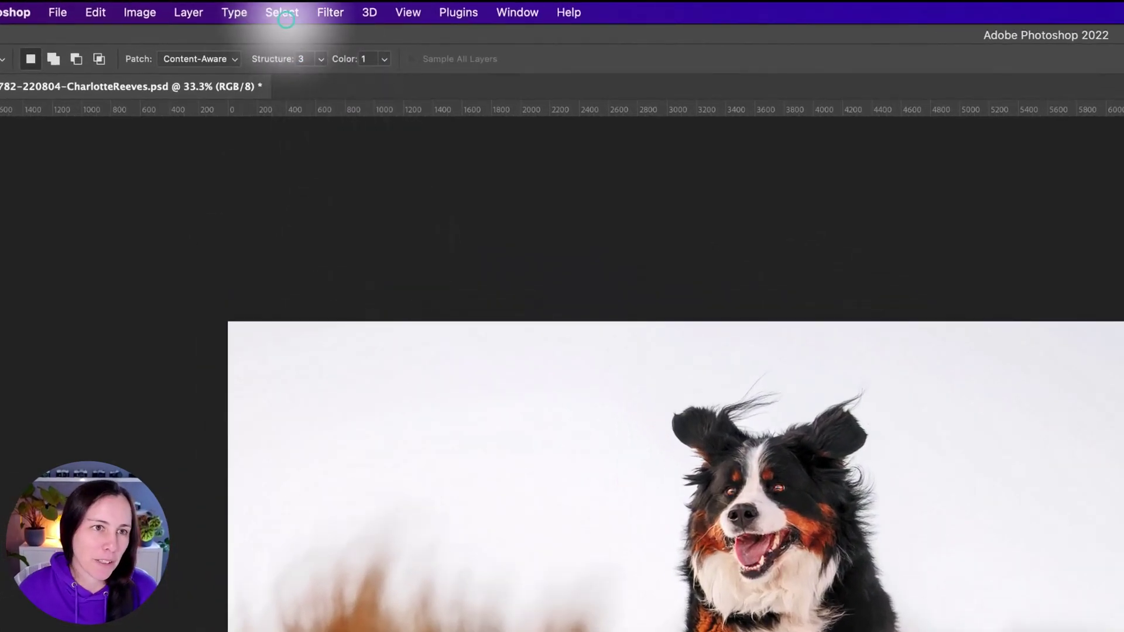
Step: Review the selection commands and select the entire photo
click(284, 14)
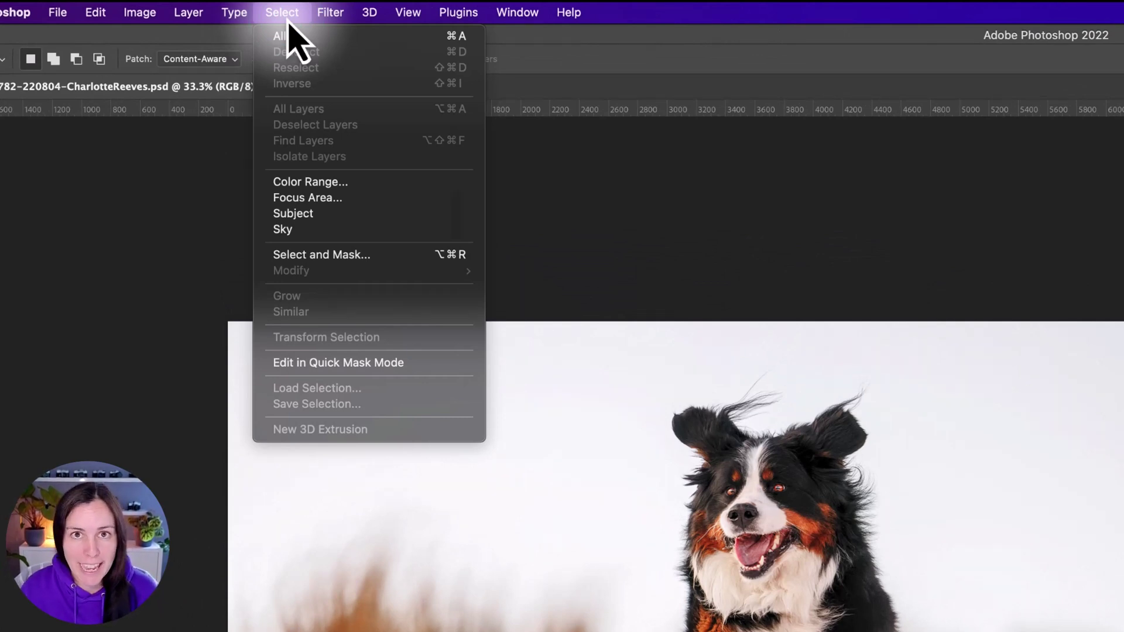
click(287, 20)
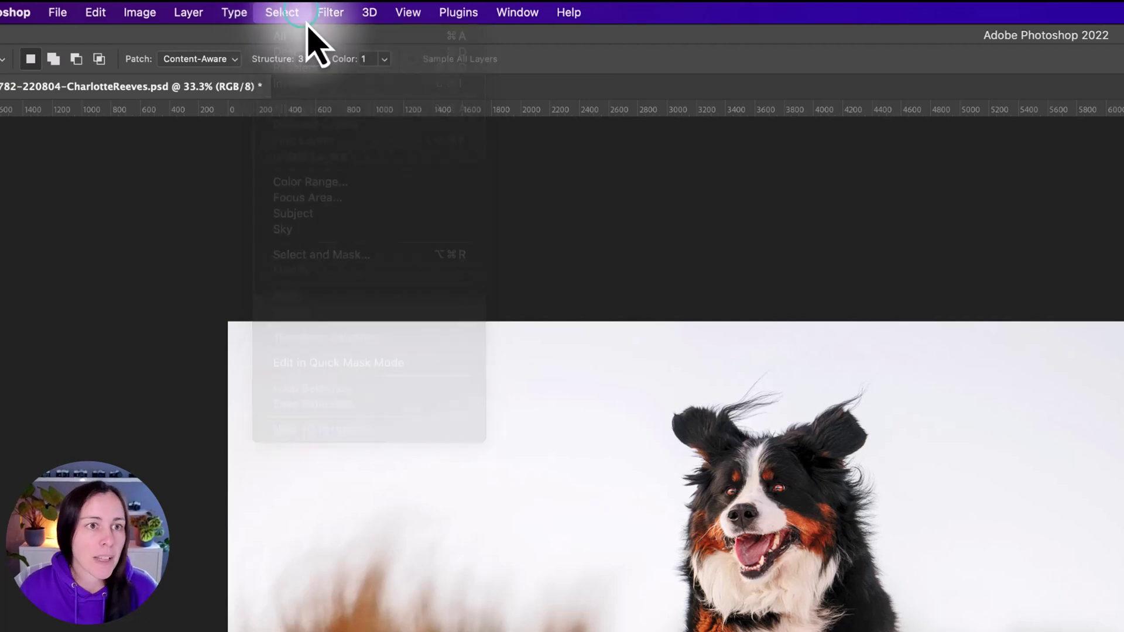
click(289, 17)
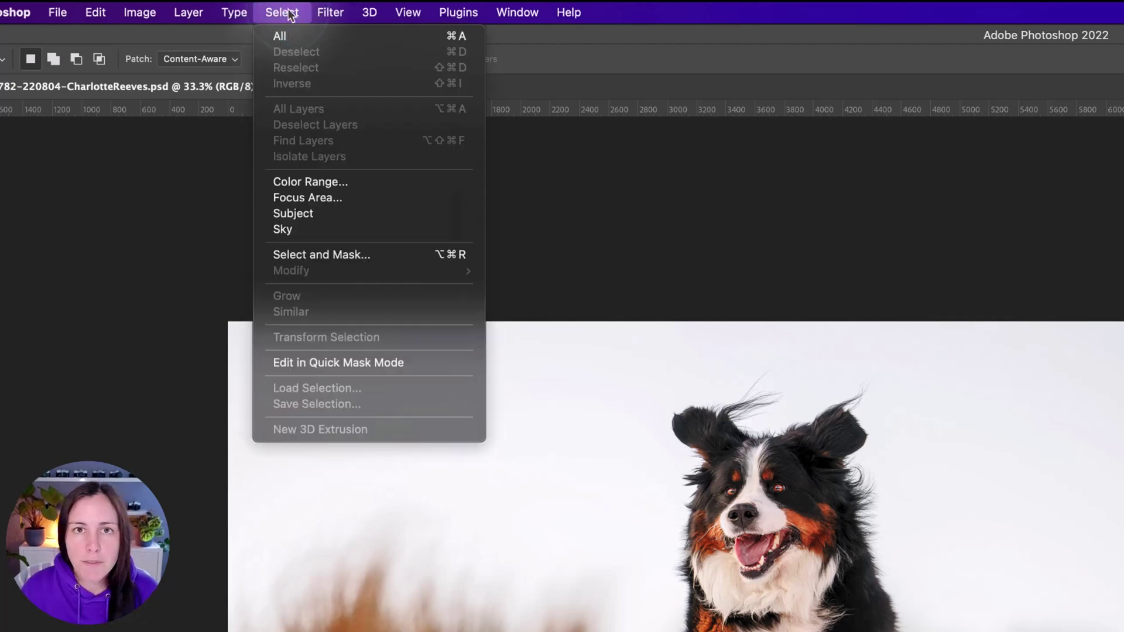
click(287, 16)
click(289, 15)
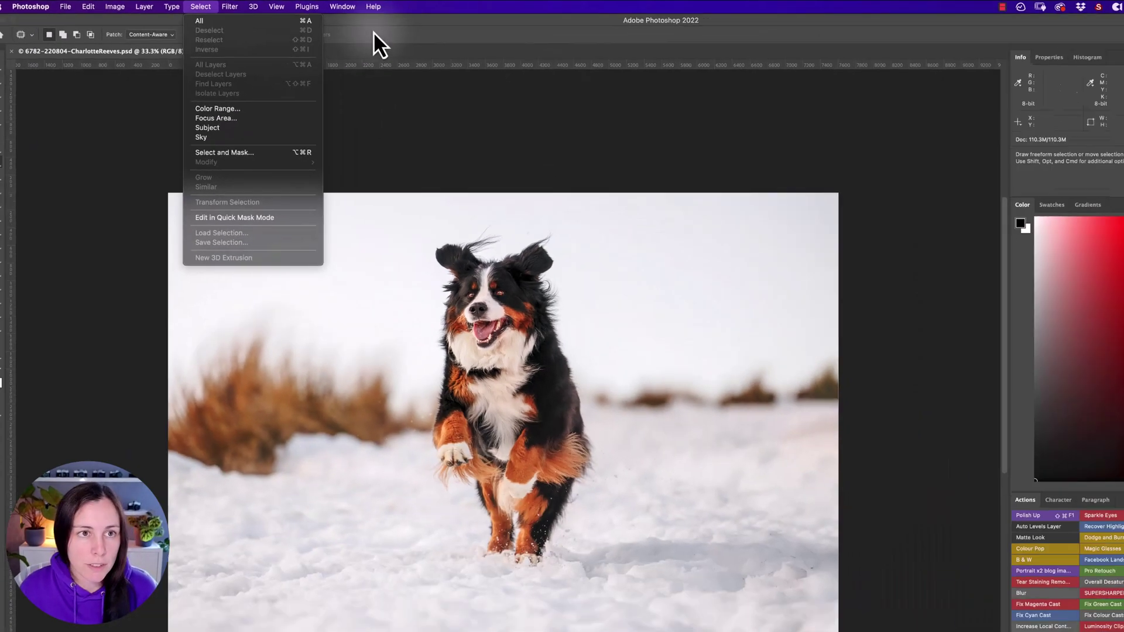
key(Escape)
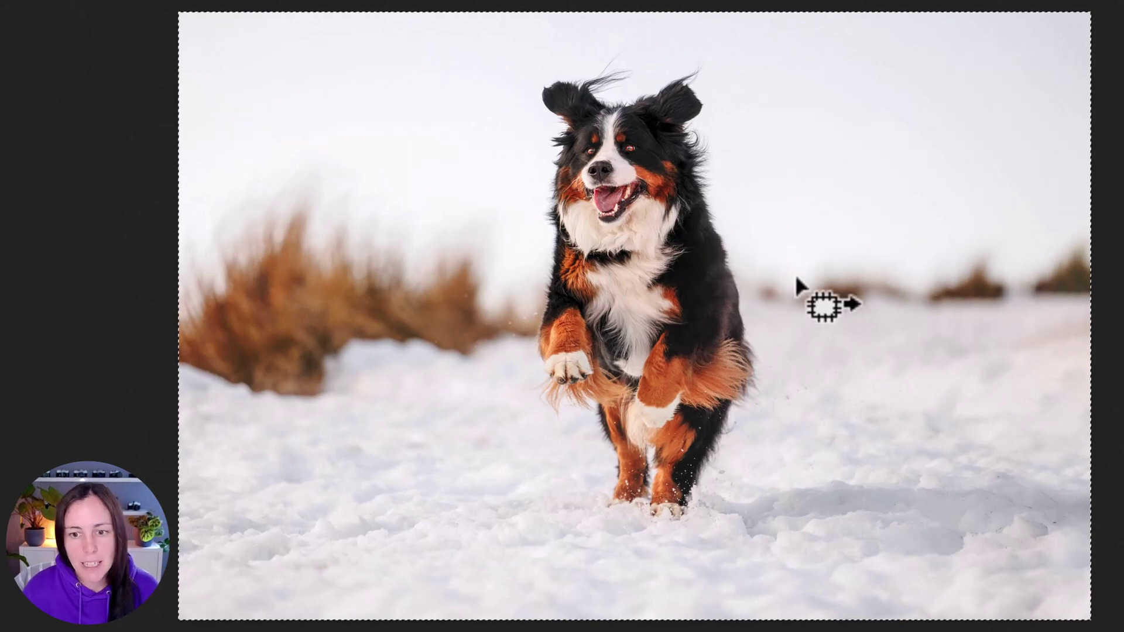
Step: Deselect the entire photo
click(218, 7)
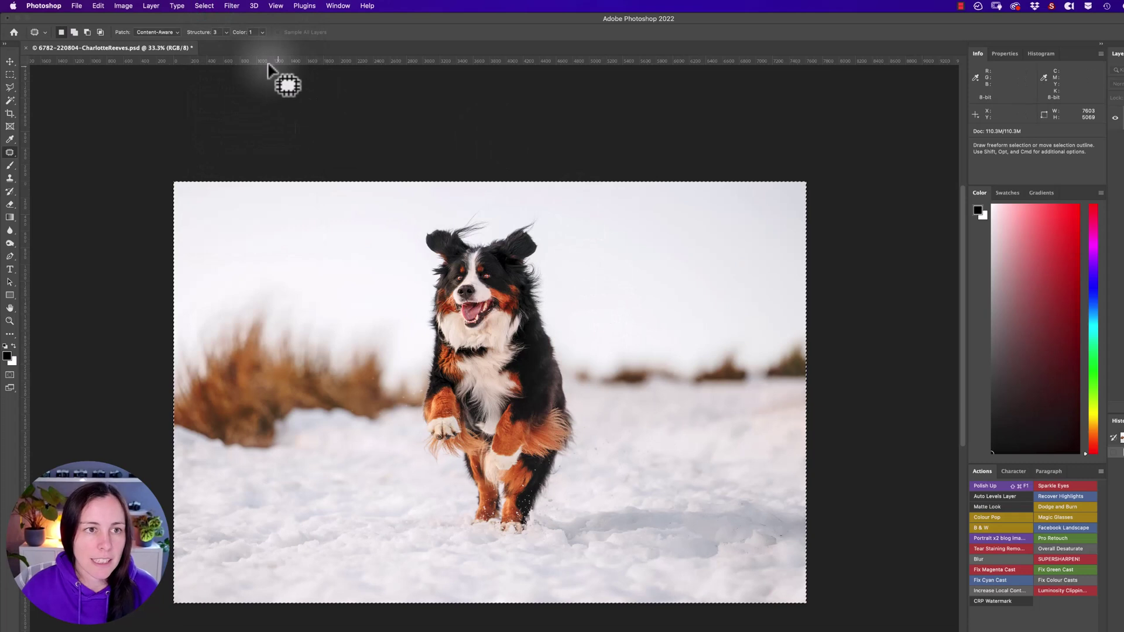
click(206, 7)
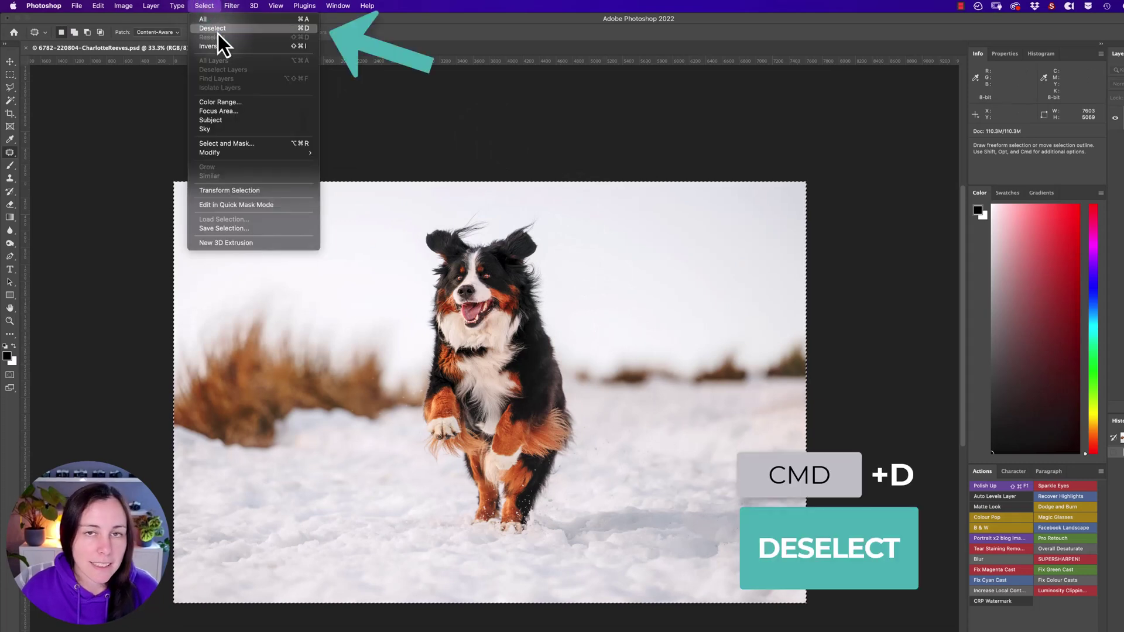
click(201, 9)
click(200, 8)
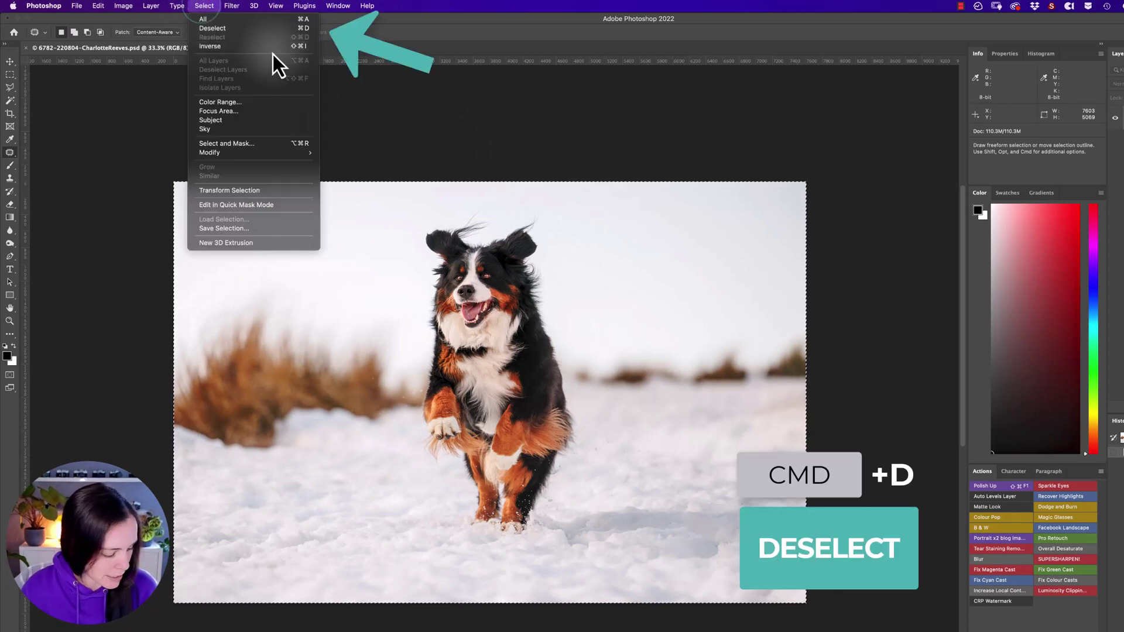
key(super+d)
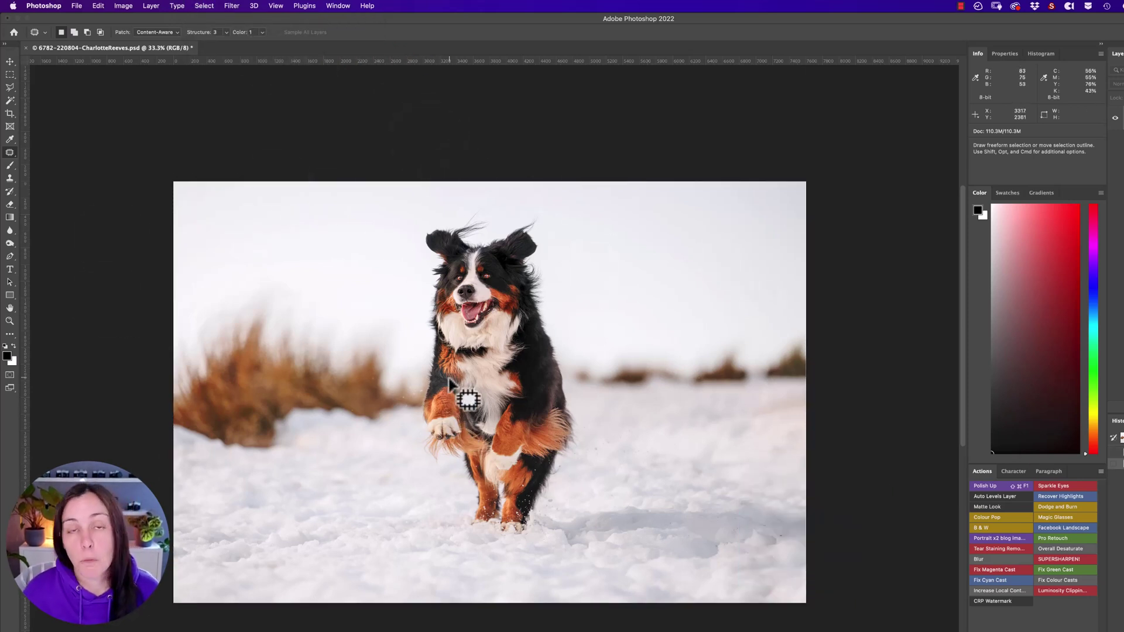
Step: Bring back the previous whole-photo selection with Reselect
click(213, 5)
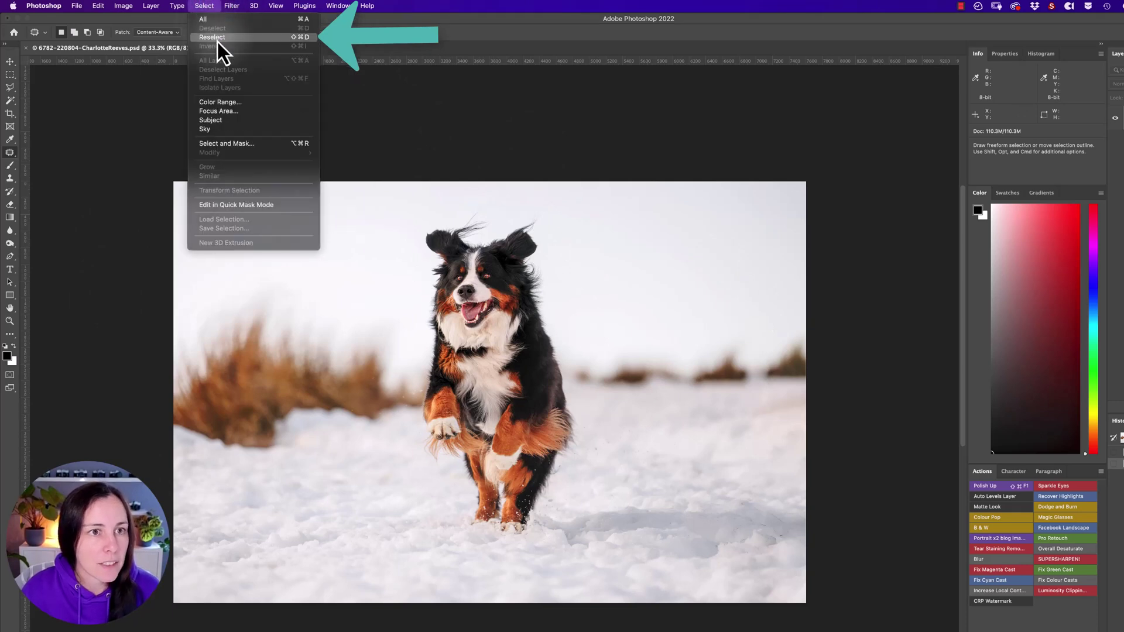
click(213, 8)
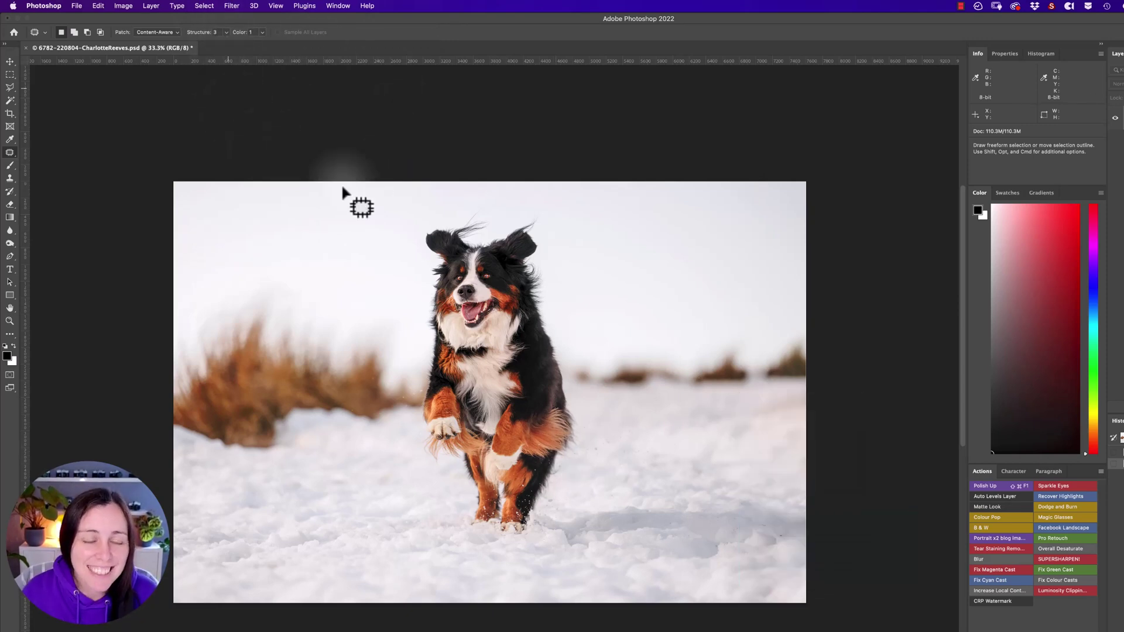
click(208, 7)
click(217, 37)
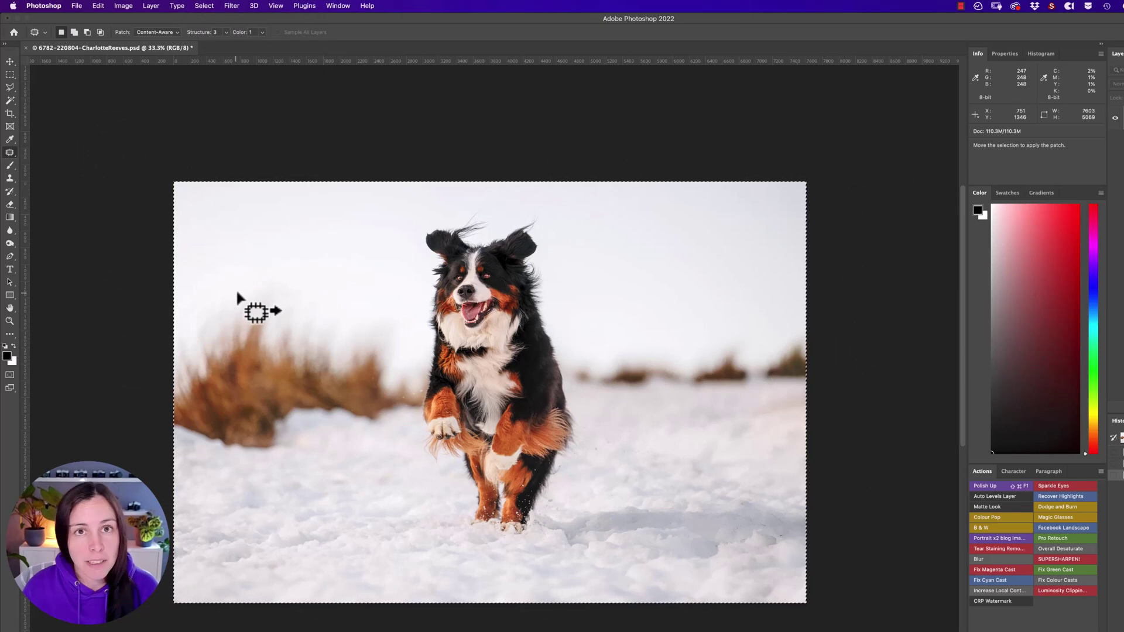
click(210, 7)
click(207, 10)
click(211, 11)
click(620, 388)
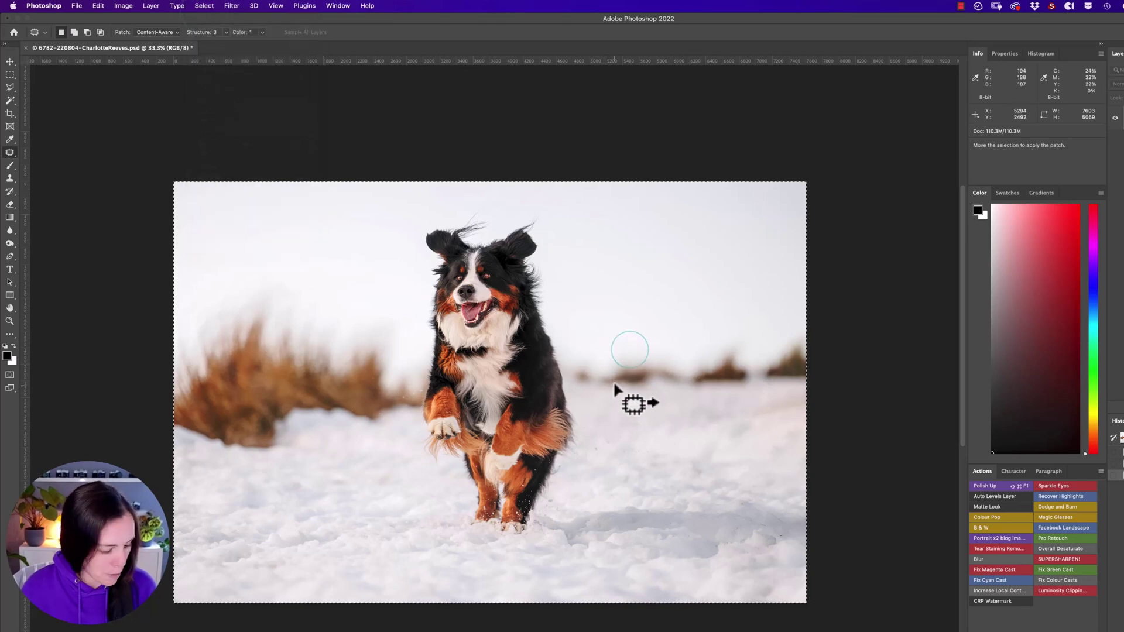
Step: Clear the whole-photo selection and draw a loose freehand Lasso selection around the dog
key(super+d)
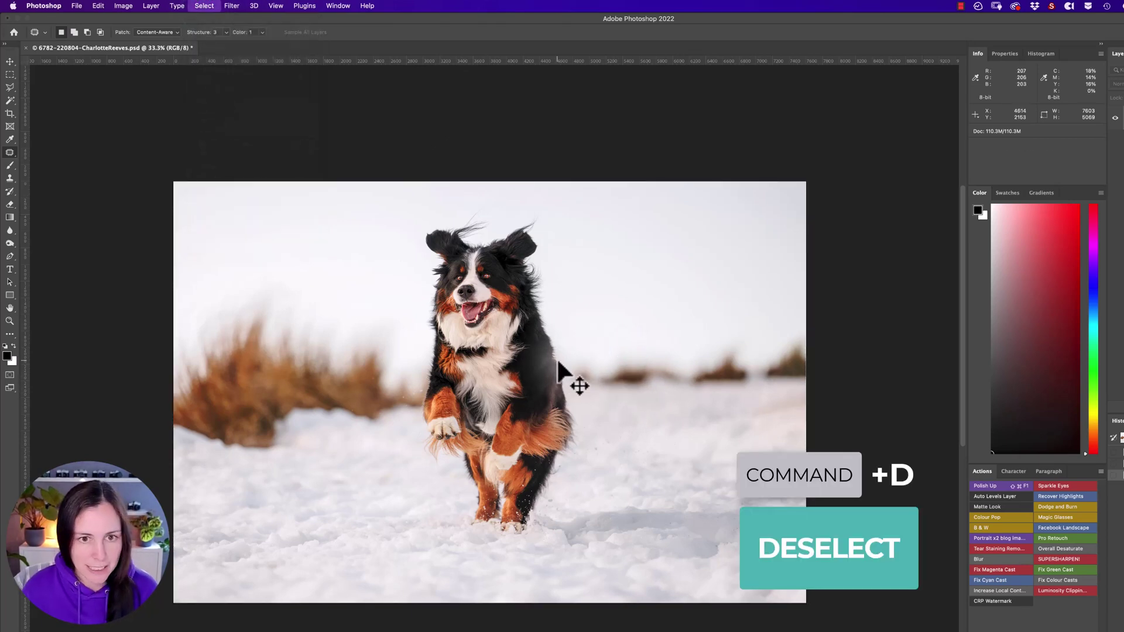
key(l)
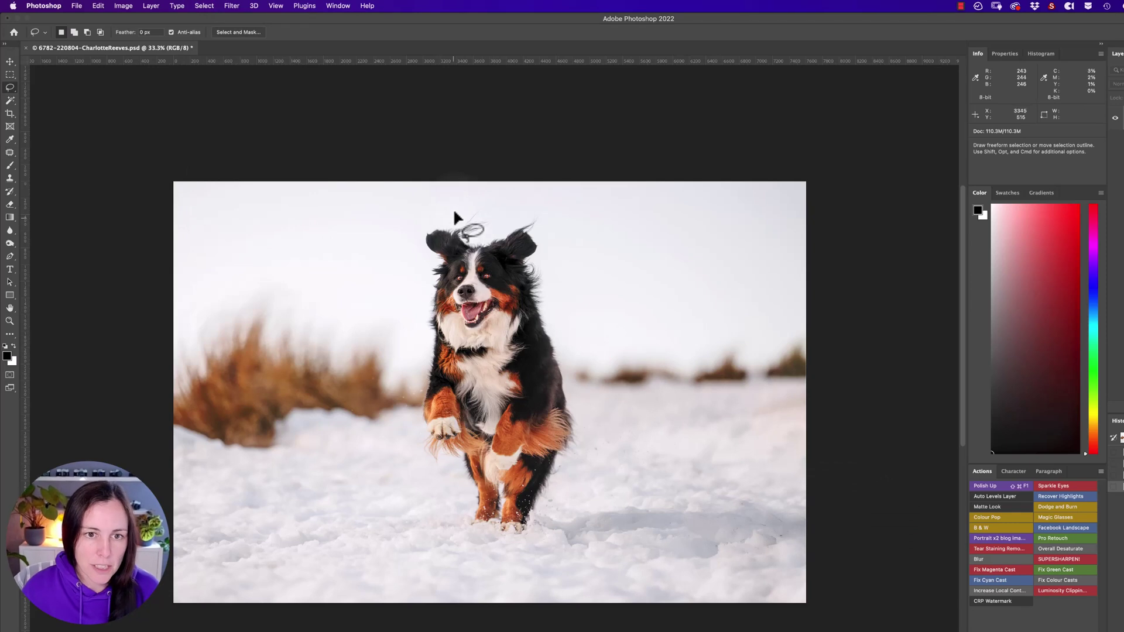
drag(418, 303, 404, 430)
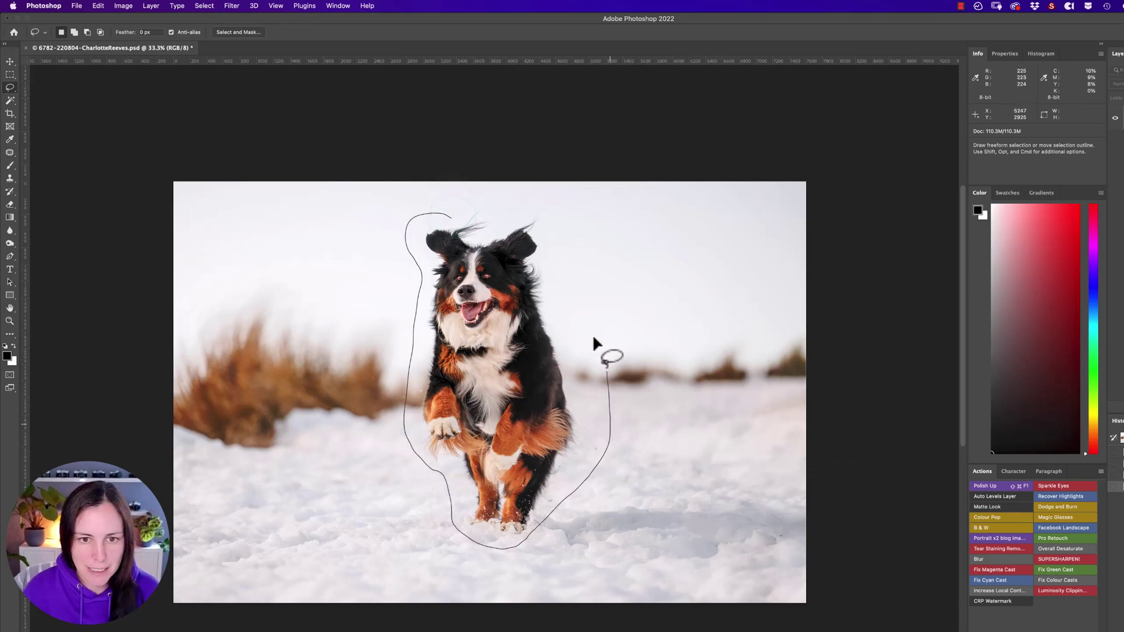
drag(451, 221, 453, 226)
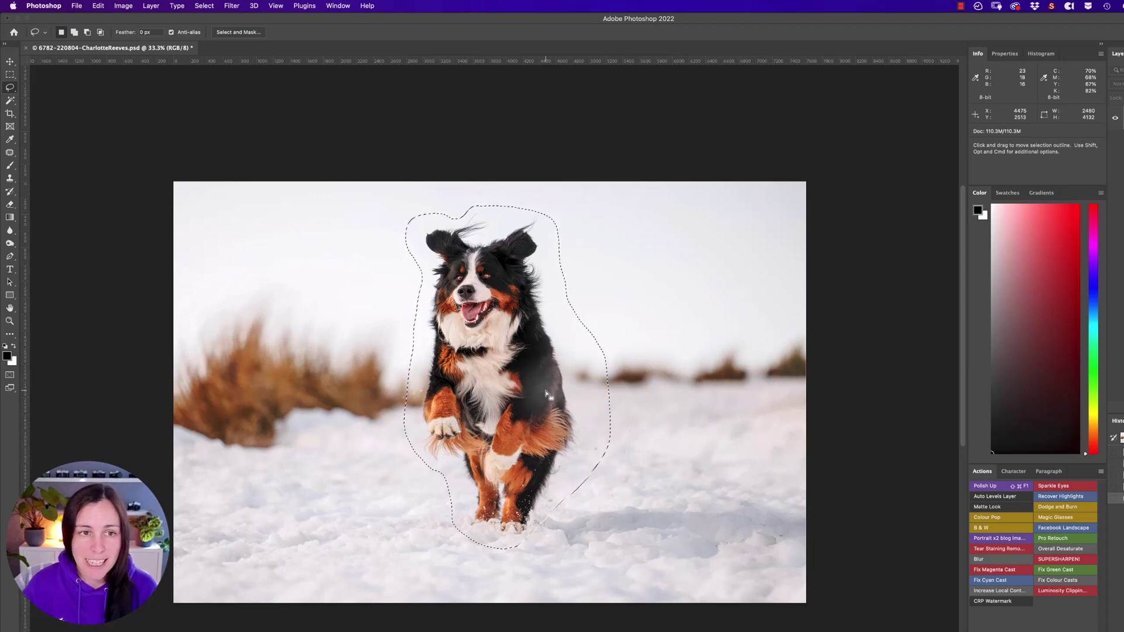
Step: Invert the lasso selection to cover everything around the dog, and clear the selection
click(211, 5)
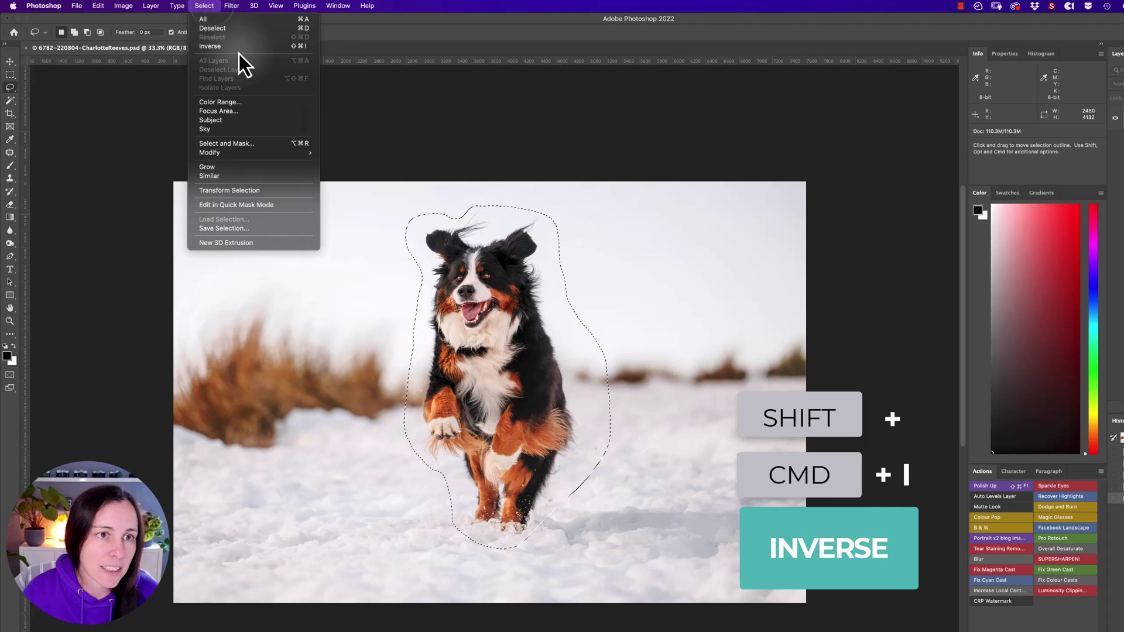
click(208, 9)
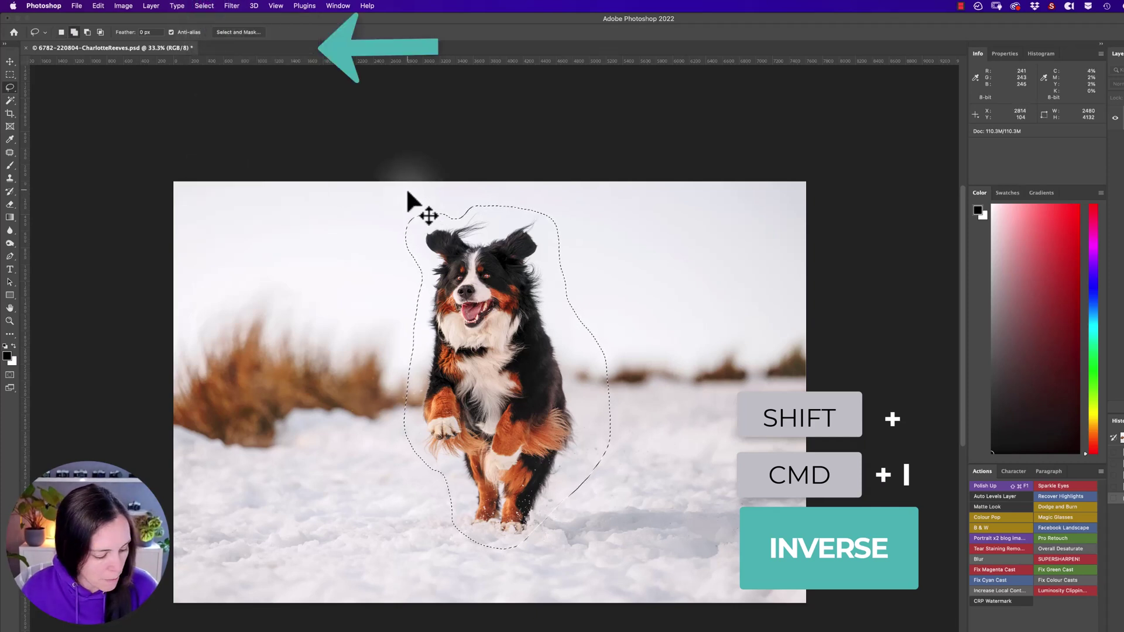
key(super+shift+i)
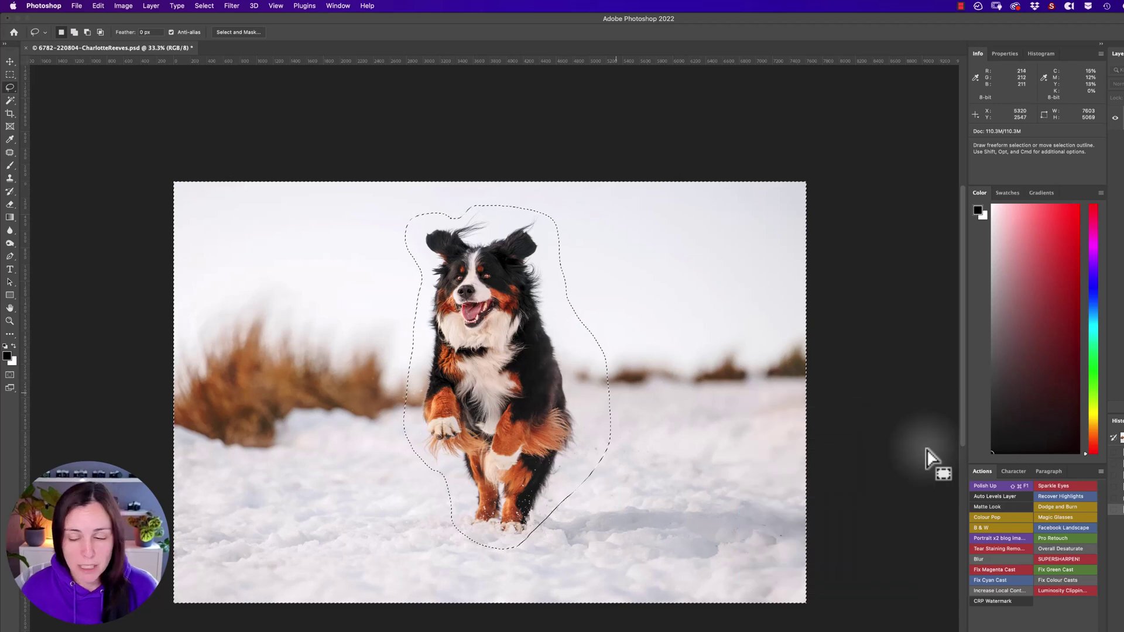
key(super+d)
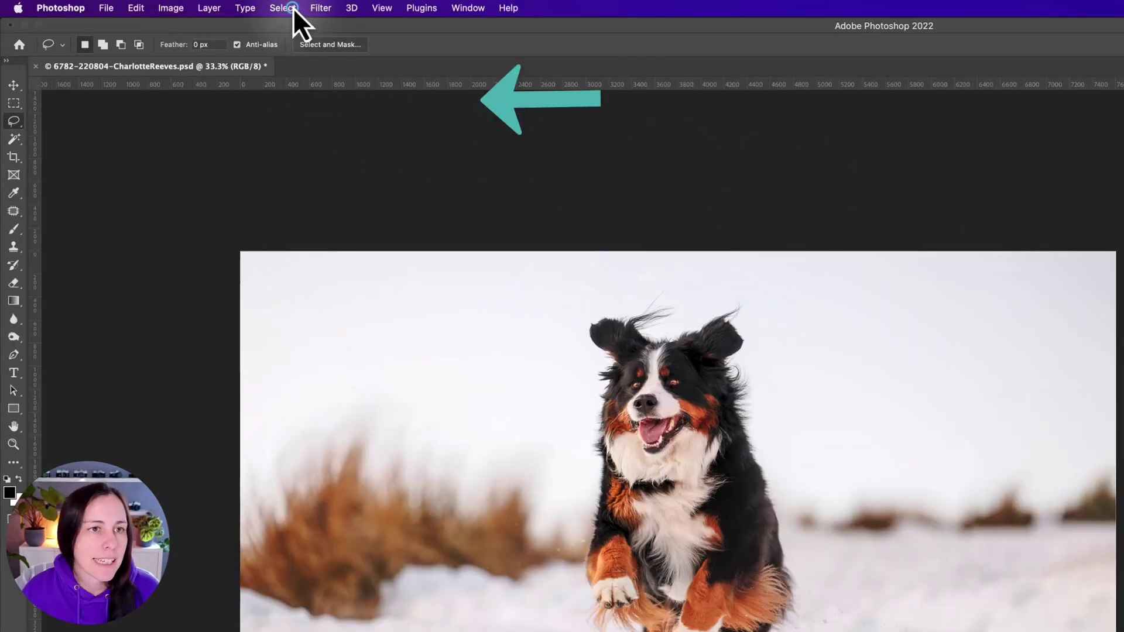
Step: Start a Color Range selection with Sampled Colors and sample the orange fur on the dog's leg
click(206, 7)
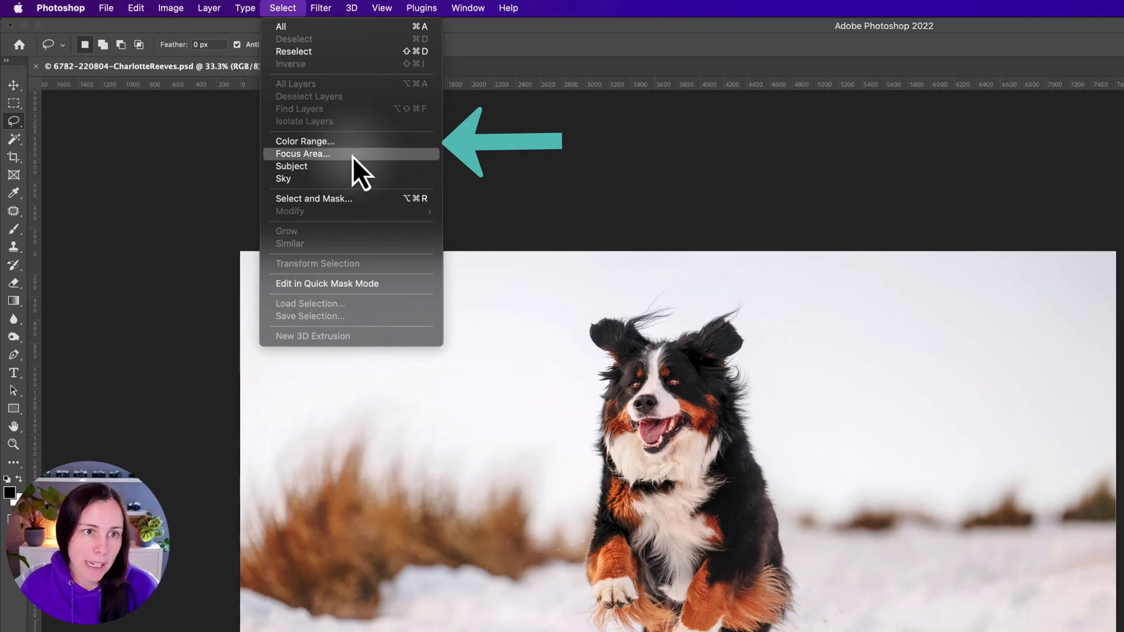
click(321, 144)
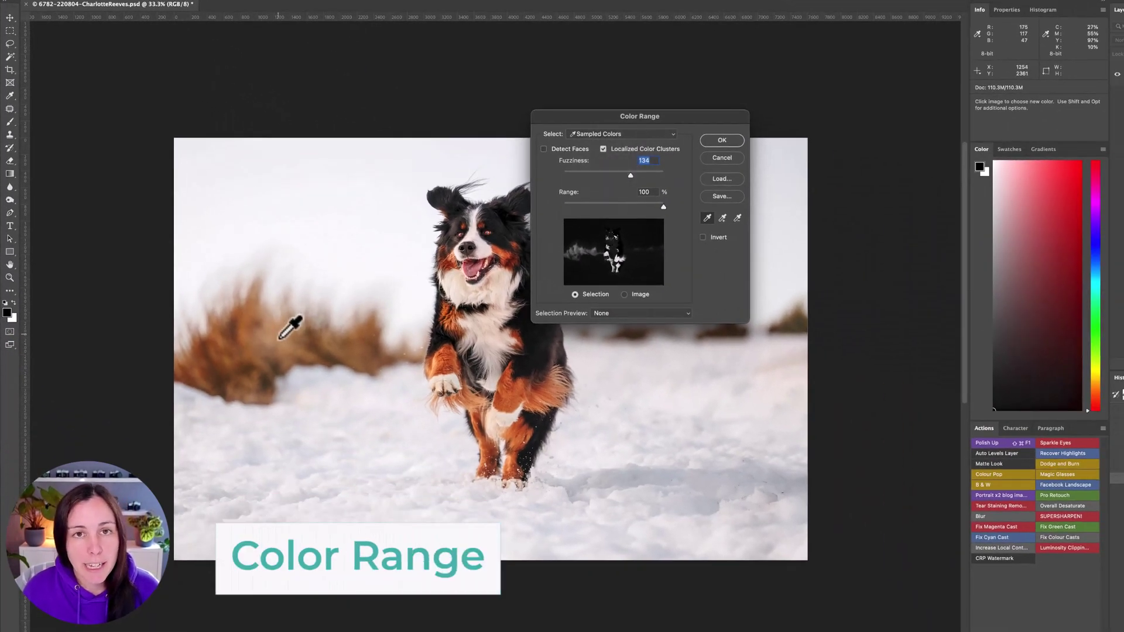
drag(634, 112, 744, 242)
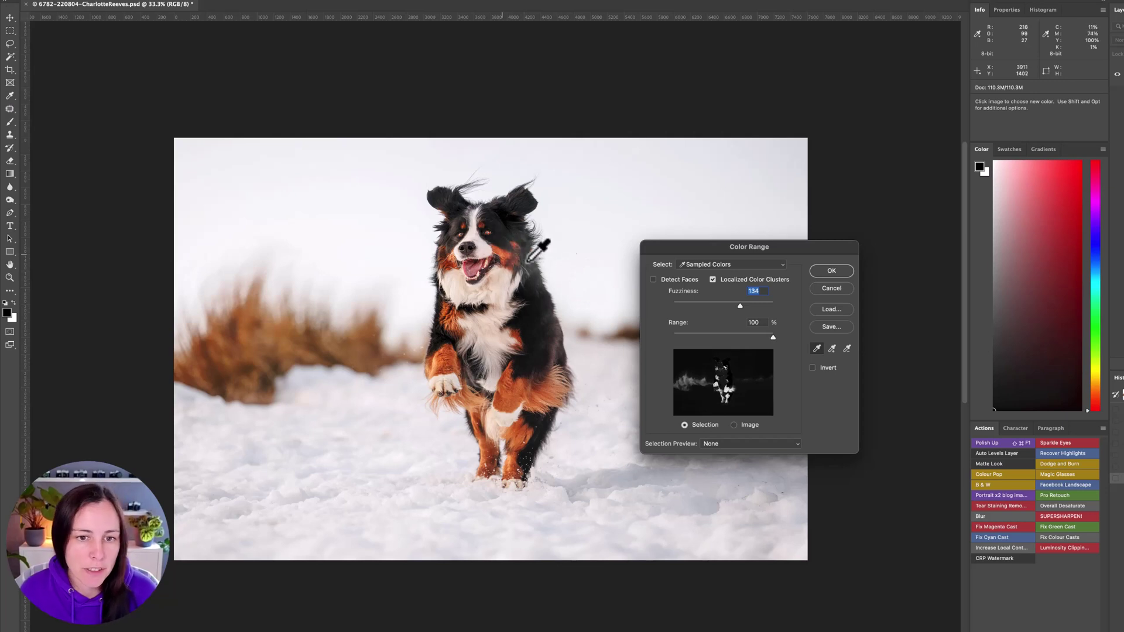
click(514, 392)
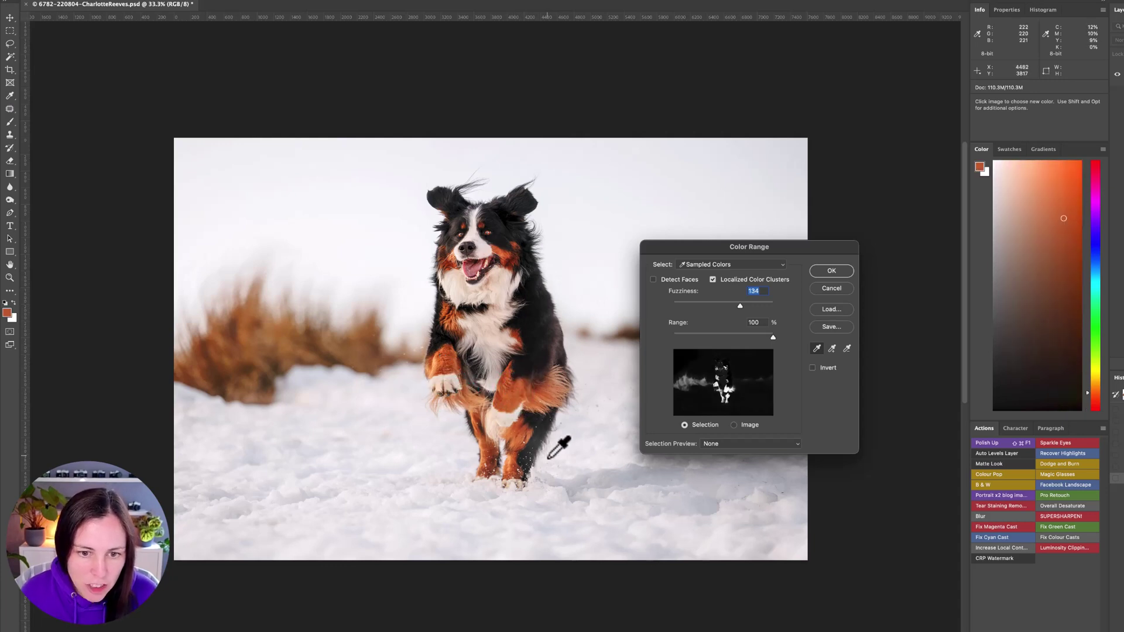
Step: Set the Color Range Fuzziness to 163 and examine the mask preview
drag(781, 251, 735, 176)
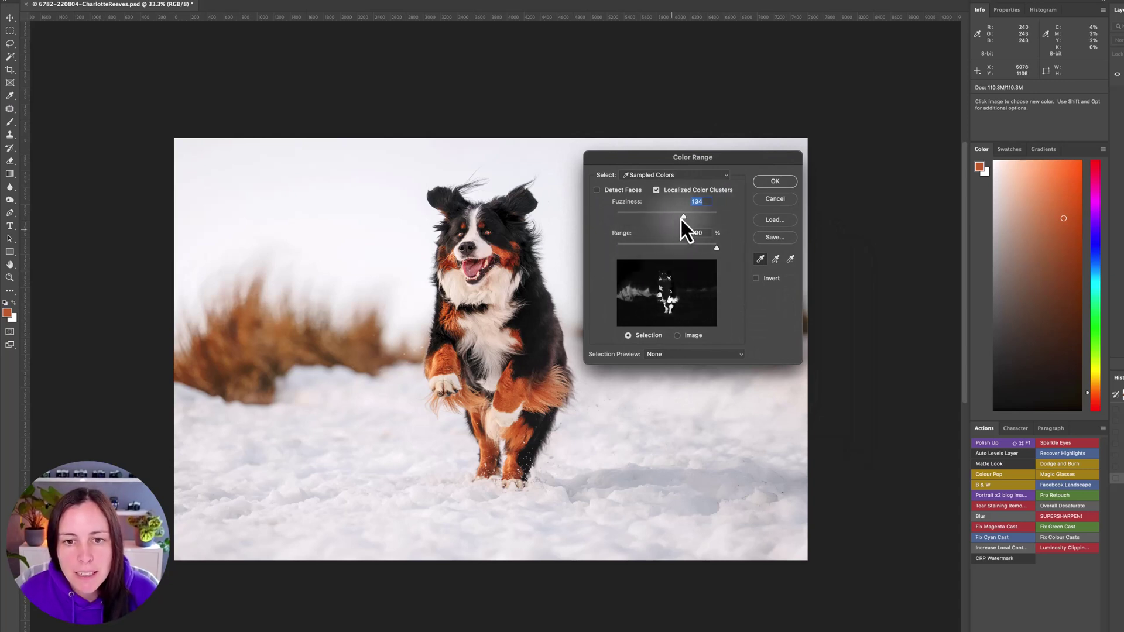
drag(684, 216, 690, 219)
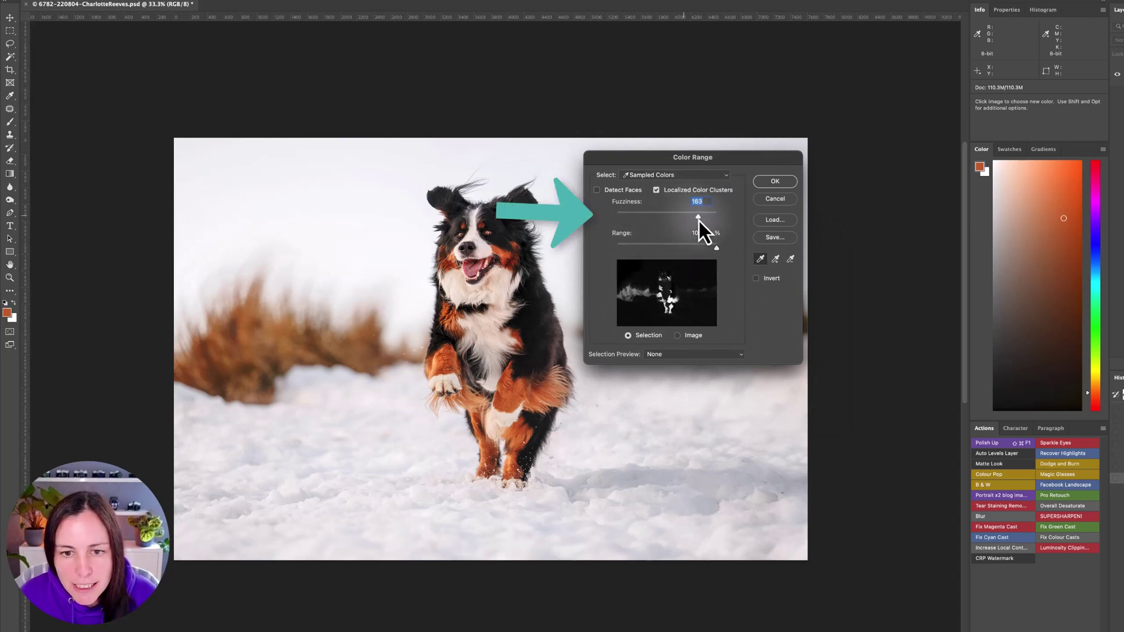
mouse_move(656, 293)
mouse_down()
mouse_move(667, 266)
mouse_move(657, 291)
mouse_move(678, 309)
mouse_up()
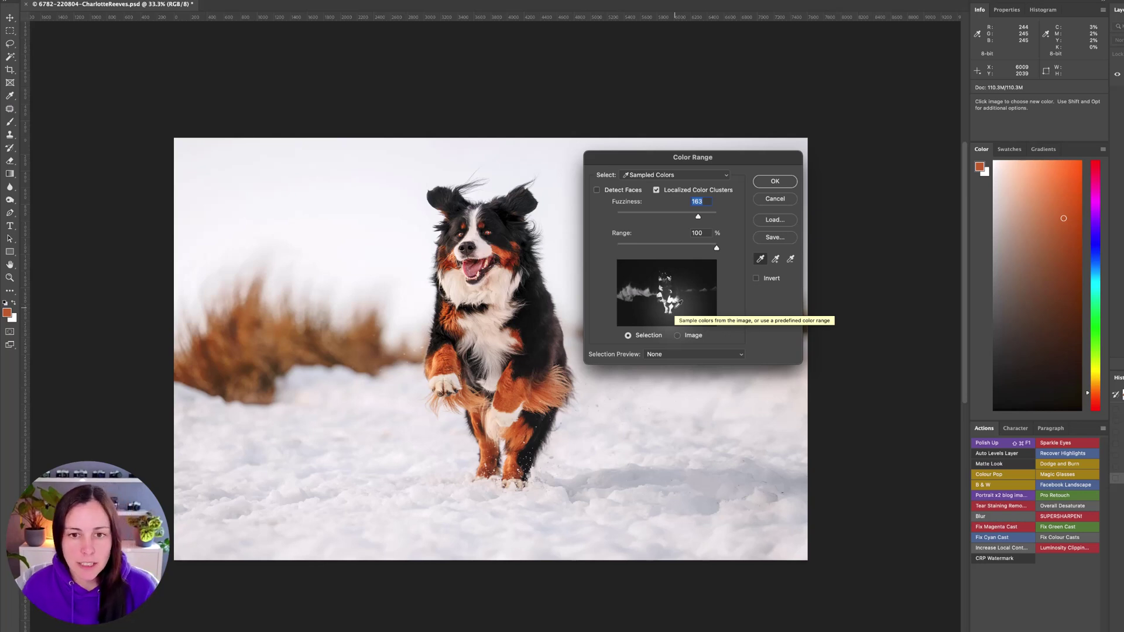
Step: Compare the mask with Localized Color Clusters off and on, and apply the Color Range selection with it enabled
click(656, 191)
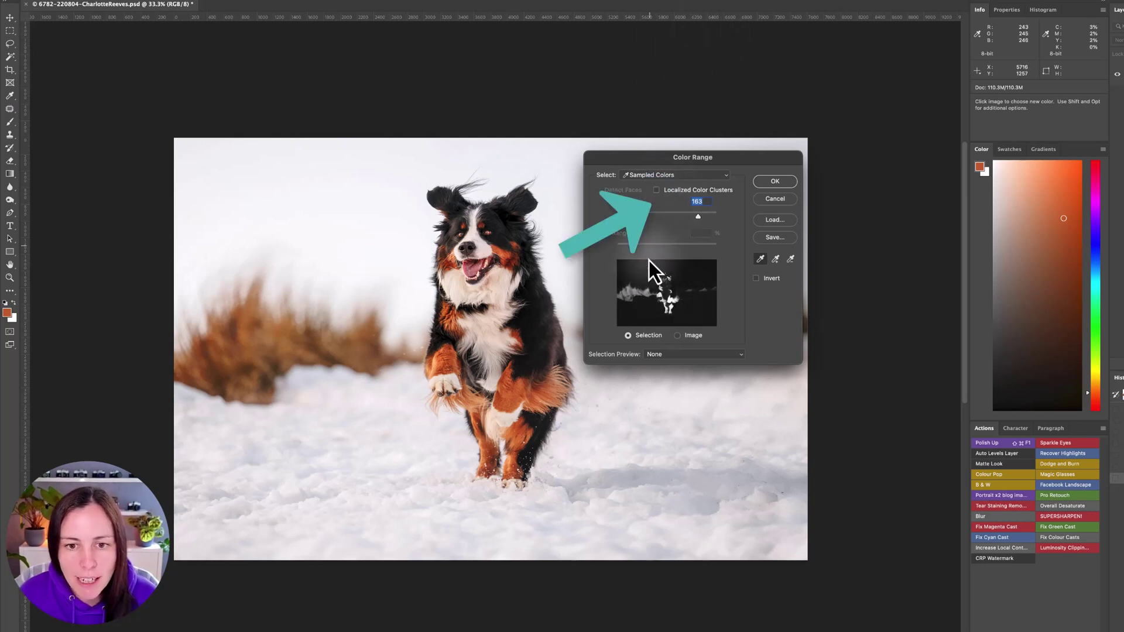
click(657, 191)
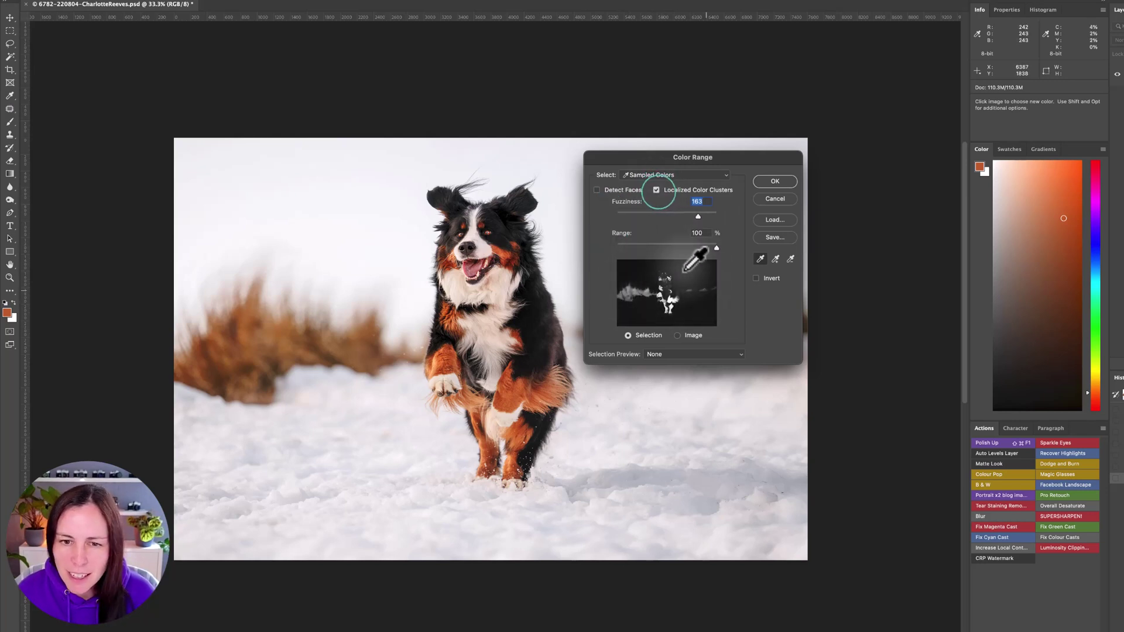
click(657, 190)
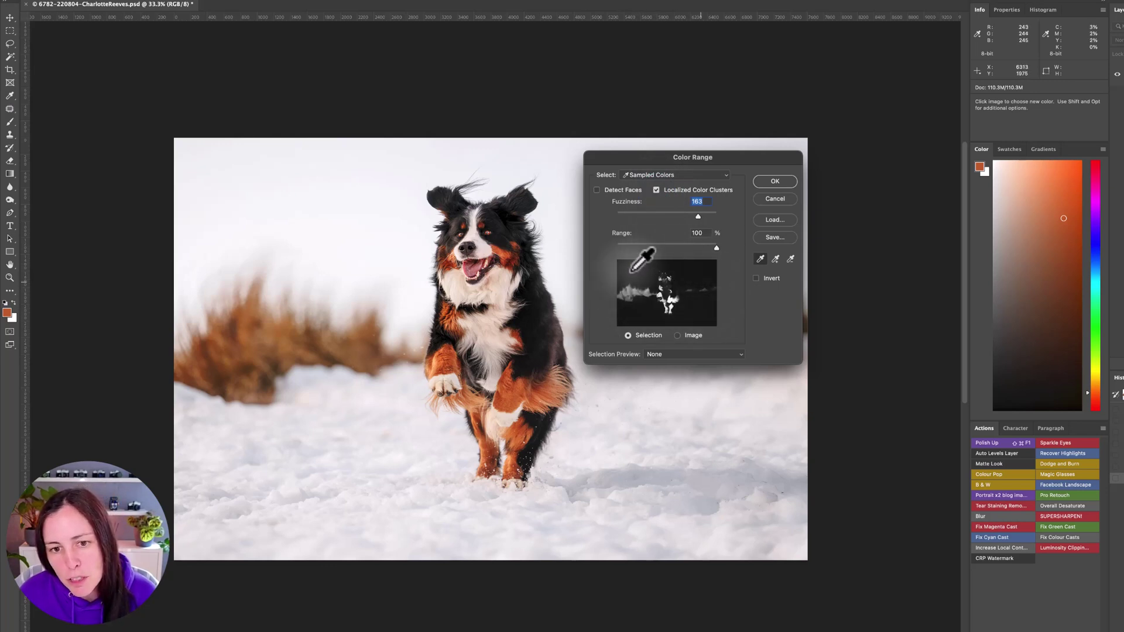
click(784, 185)
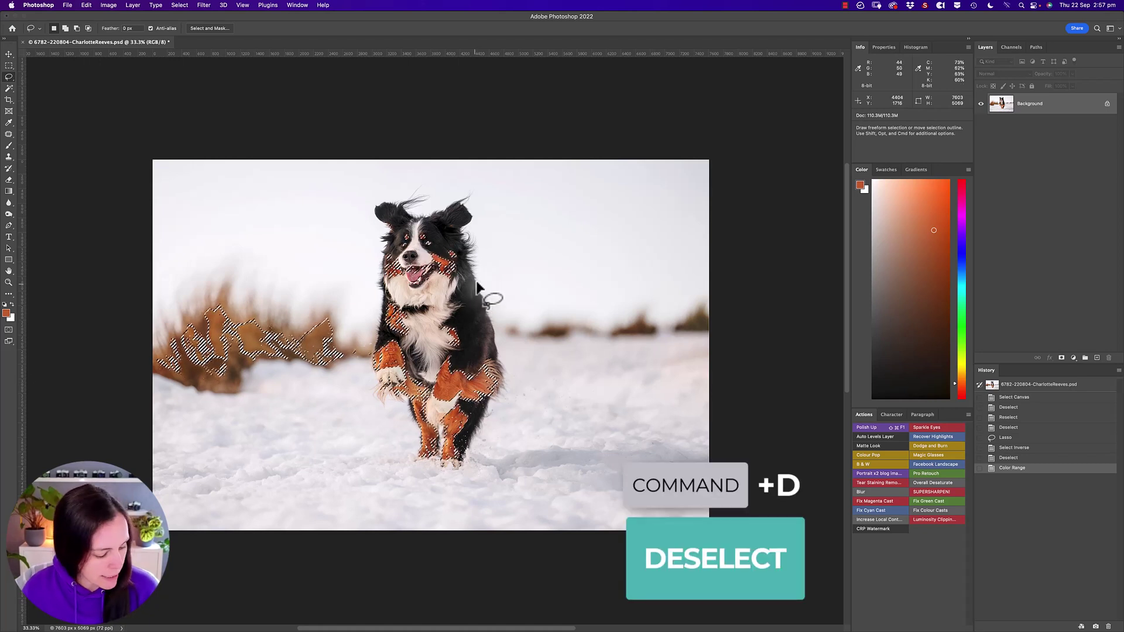
Step: Clear the color-based selection and select the in-focus dog with Focus Area, using automatic parameters and output to Selection
key(super+d)
click(180, 5)
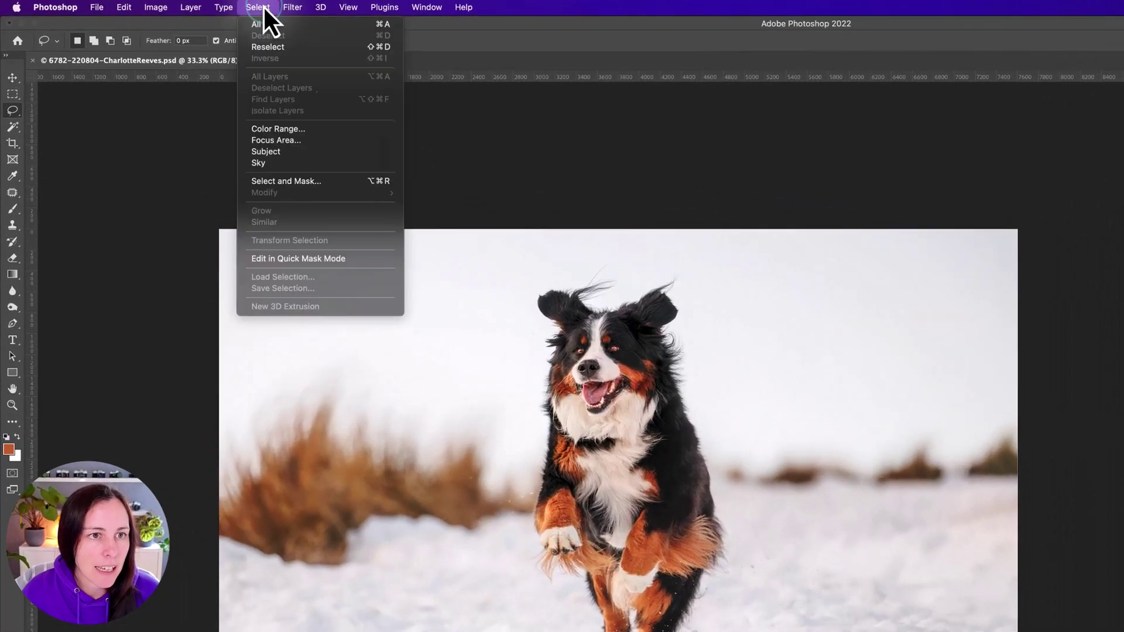
click(328, 151)
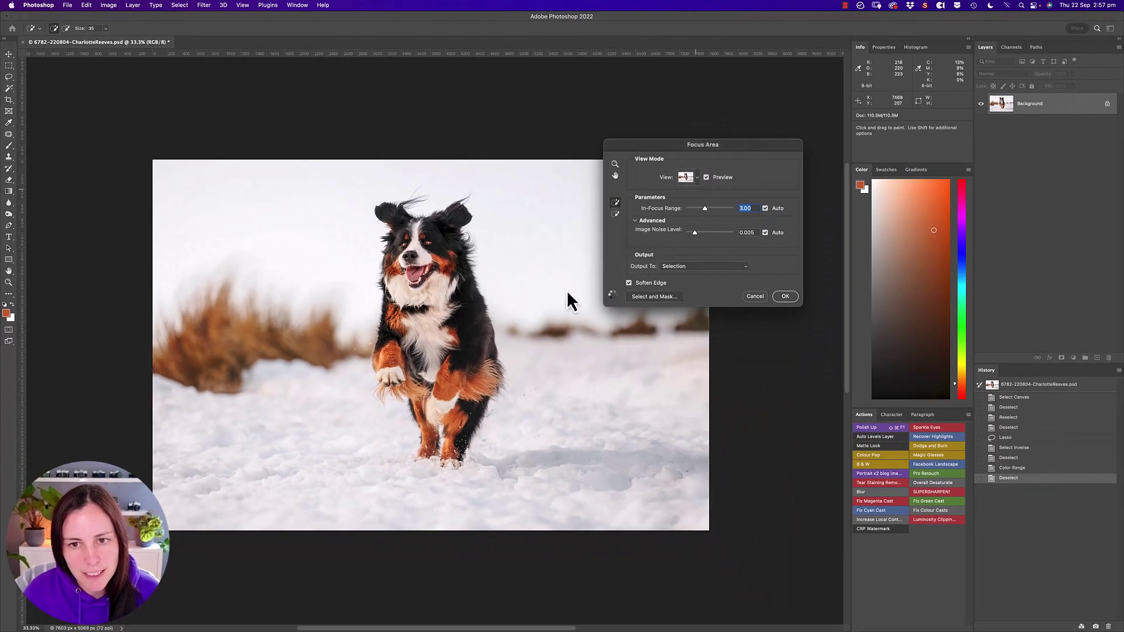
key(w)
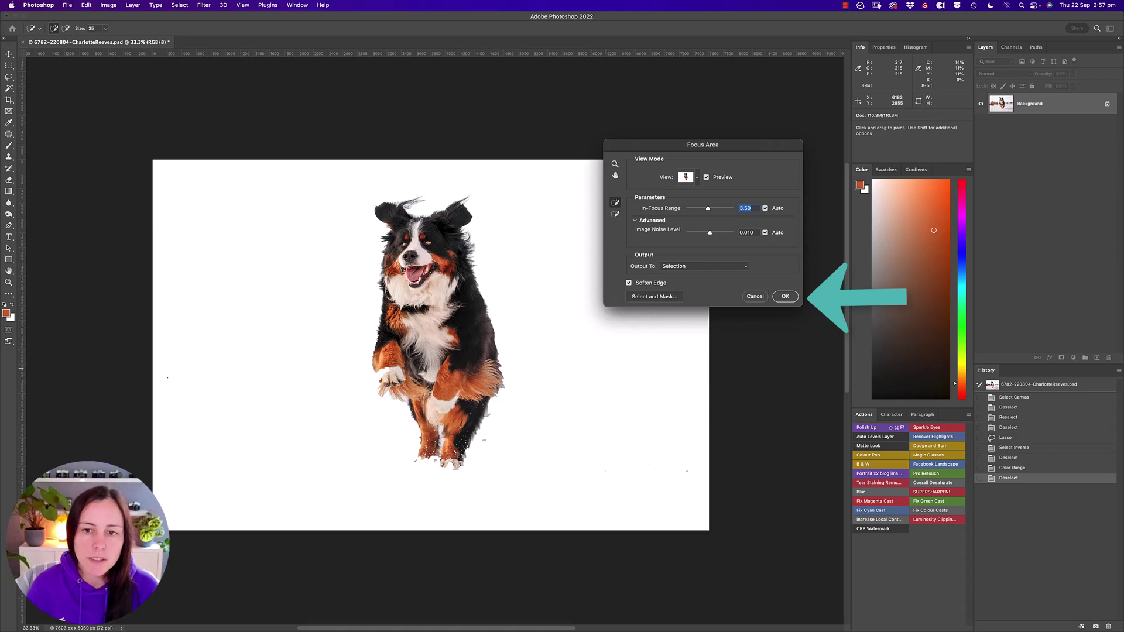
click(785, 296)
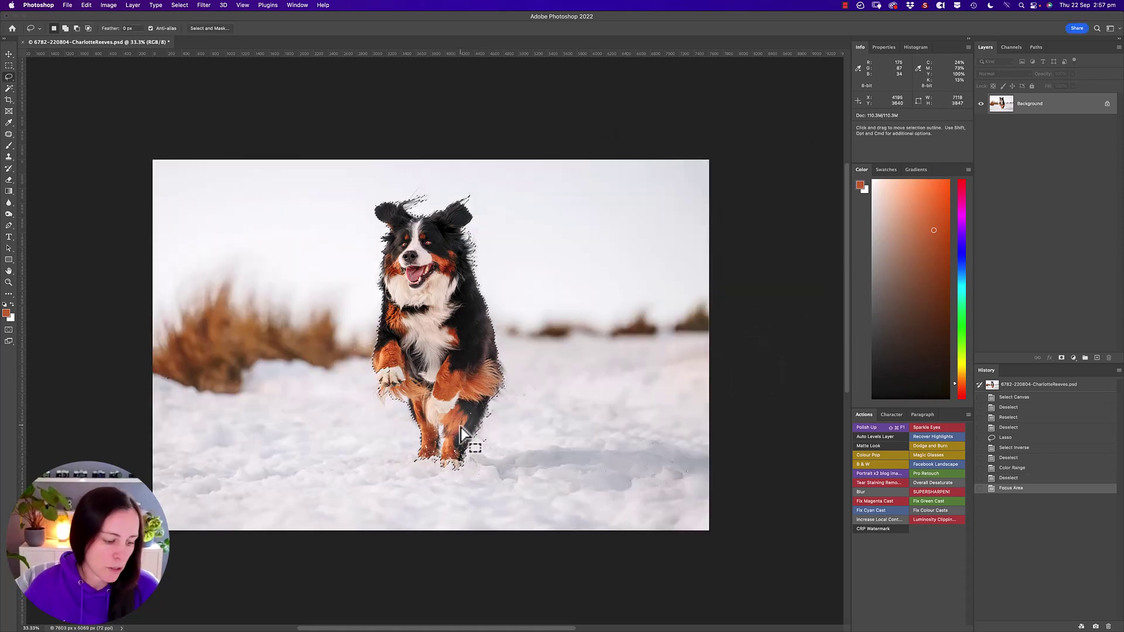
Step: Invert the Focus Area selection to cover the background, and deselect it
key(shift+super+i)
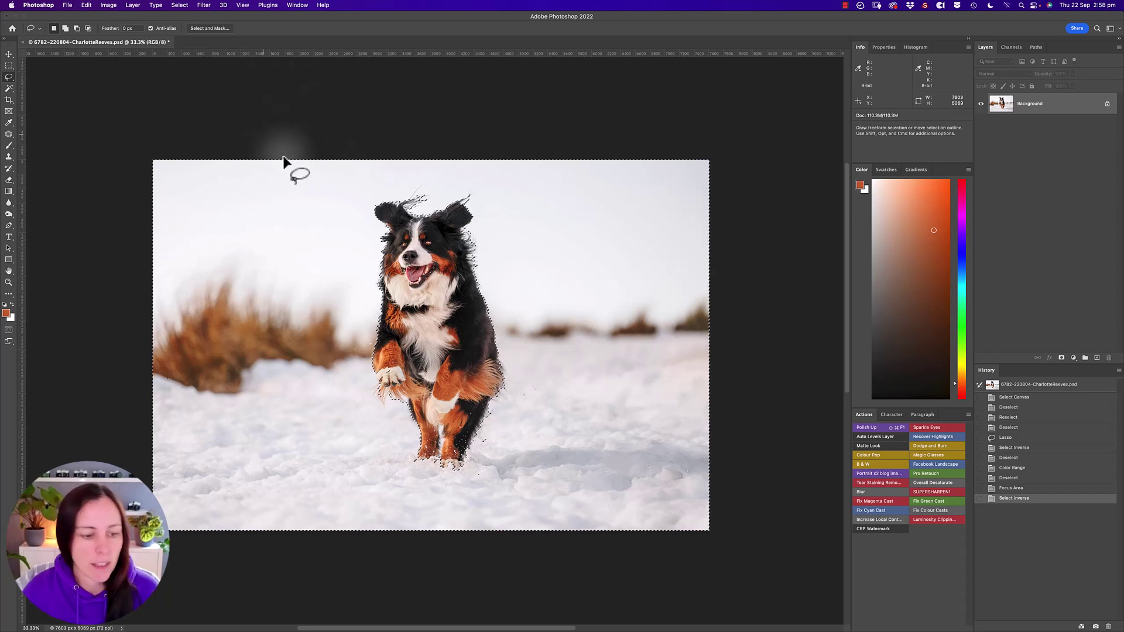
key(super+d)
click(205, 5)
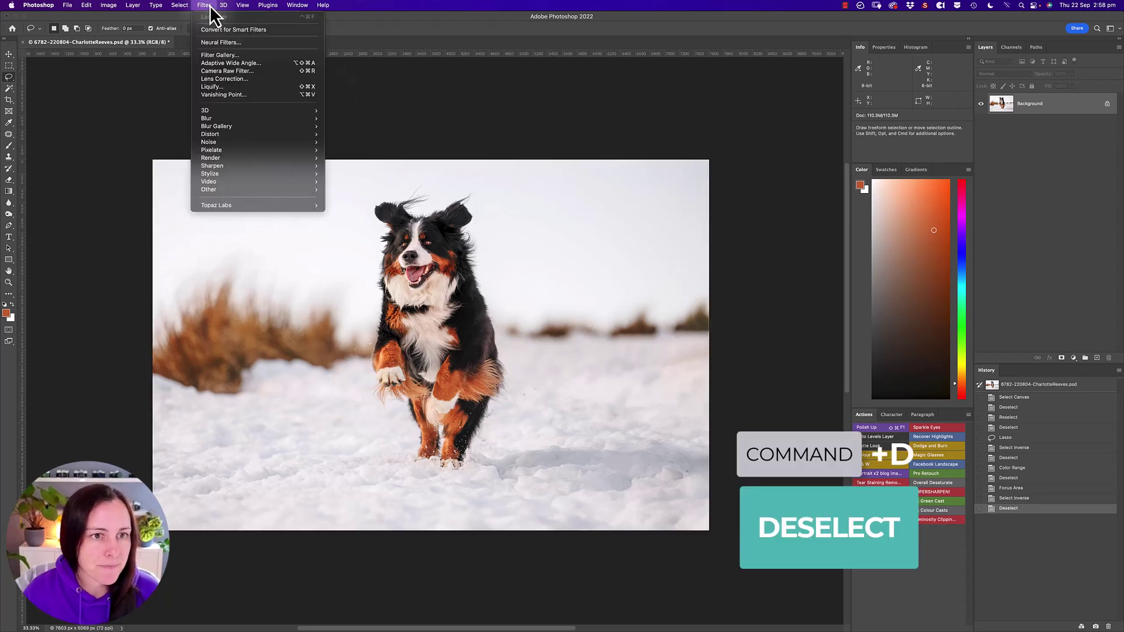
mouse_move(180, 5)
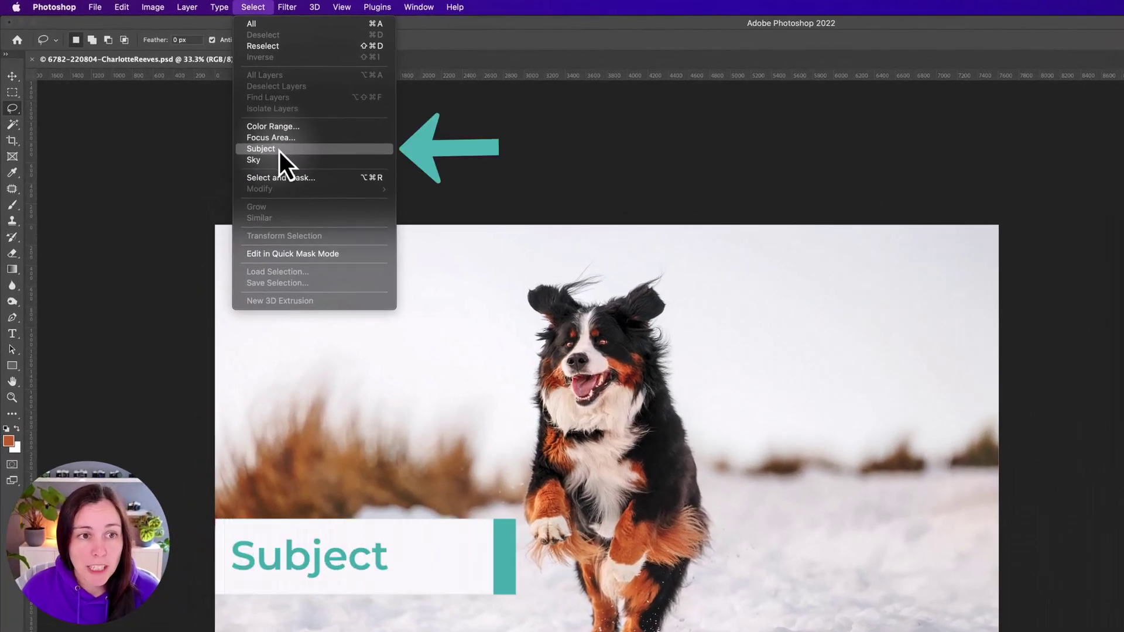
click(486, 56)
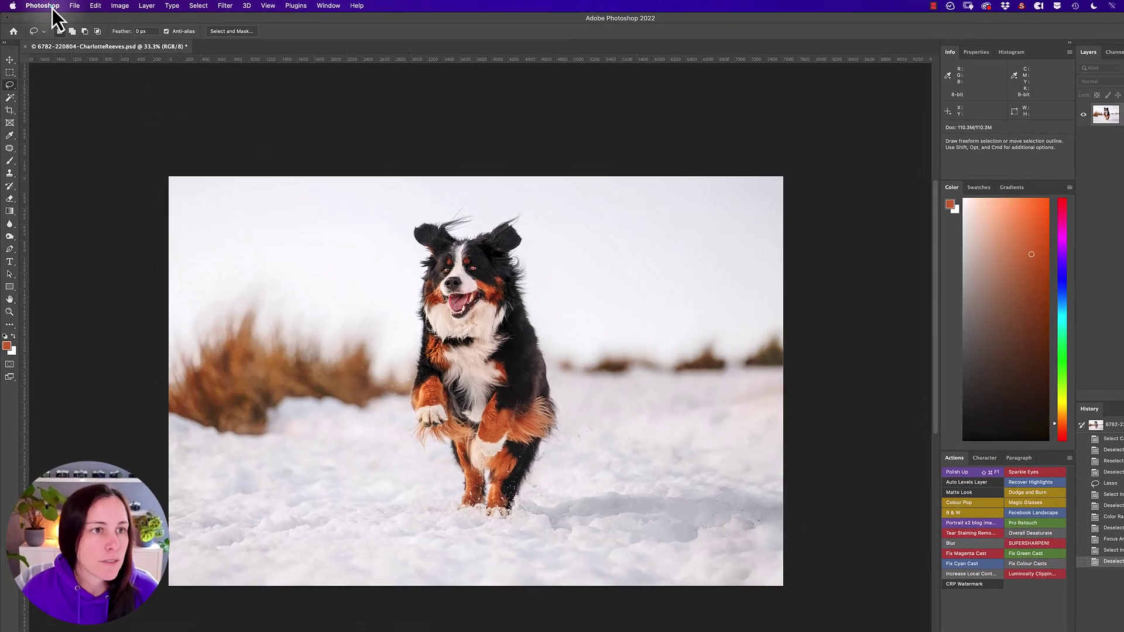
Step: Set Select Subject Processing to Cloud (Detailed results) in the Image Processing preferences
click(41, 6)
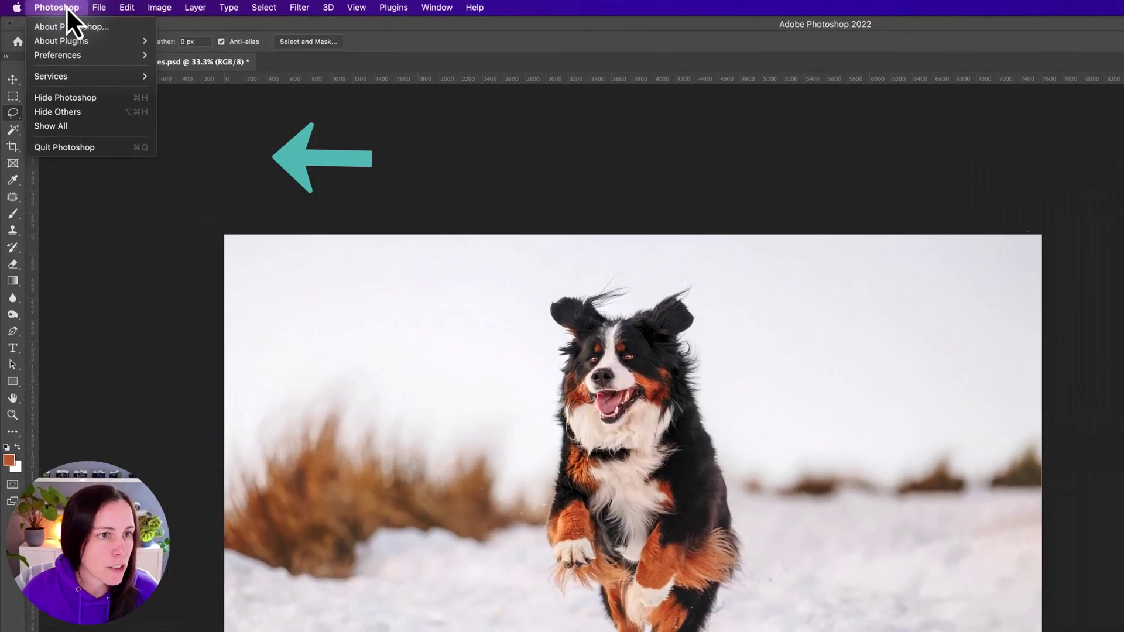
mouse_move(50, 37)
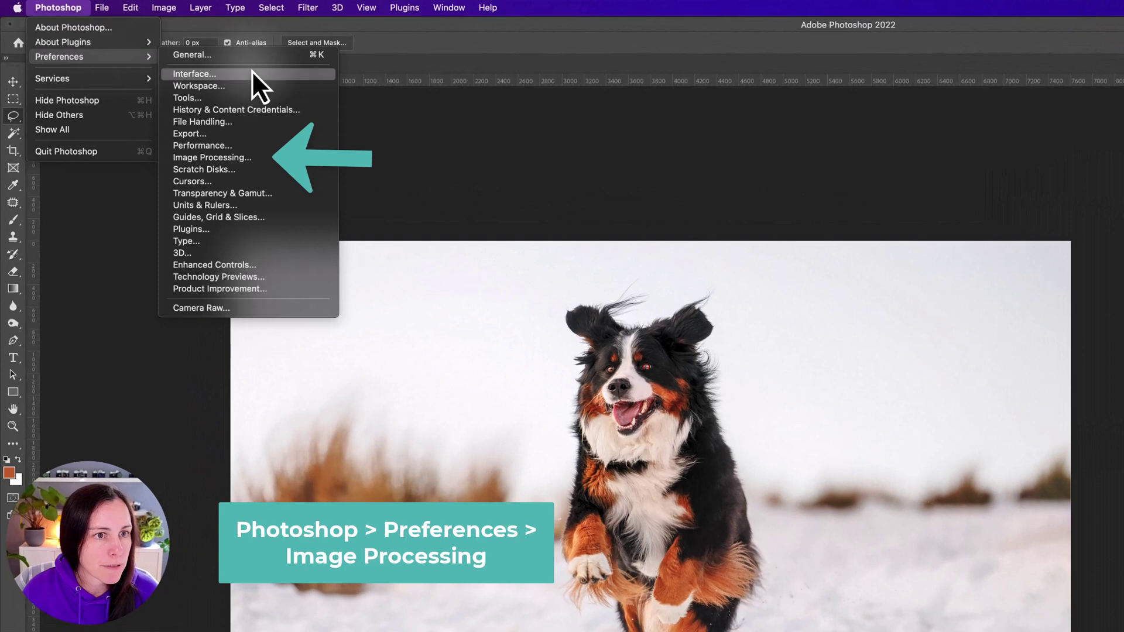
click(267, 158)
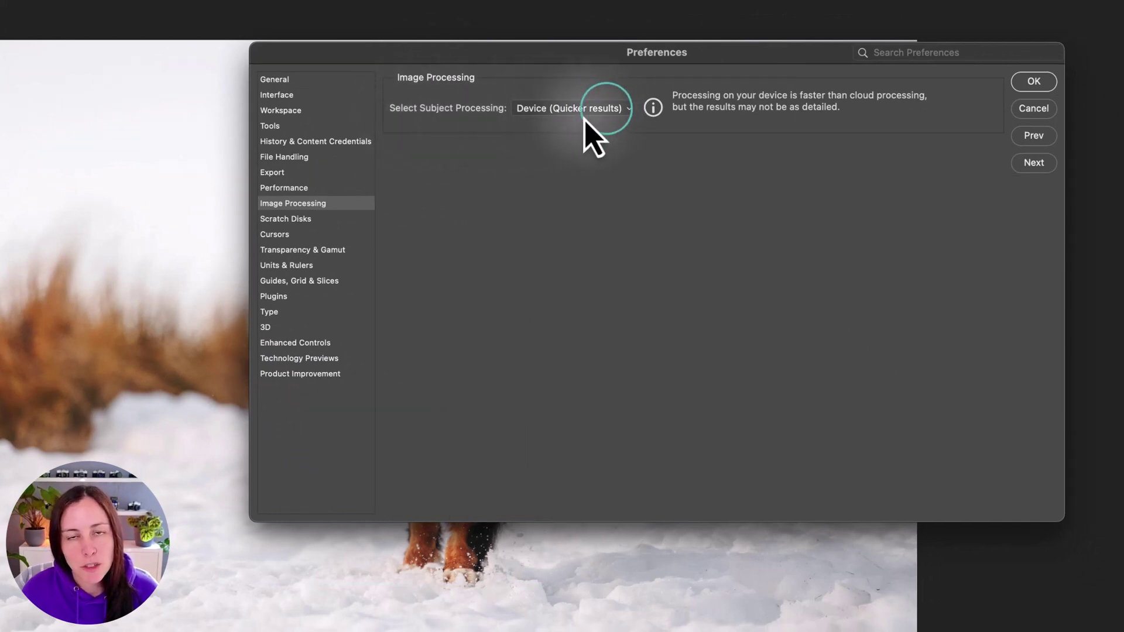
click(602, 112)
click(606, 124)
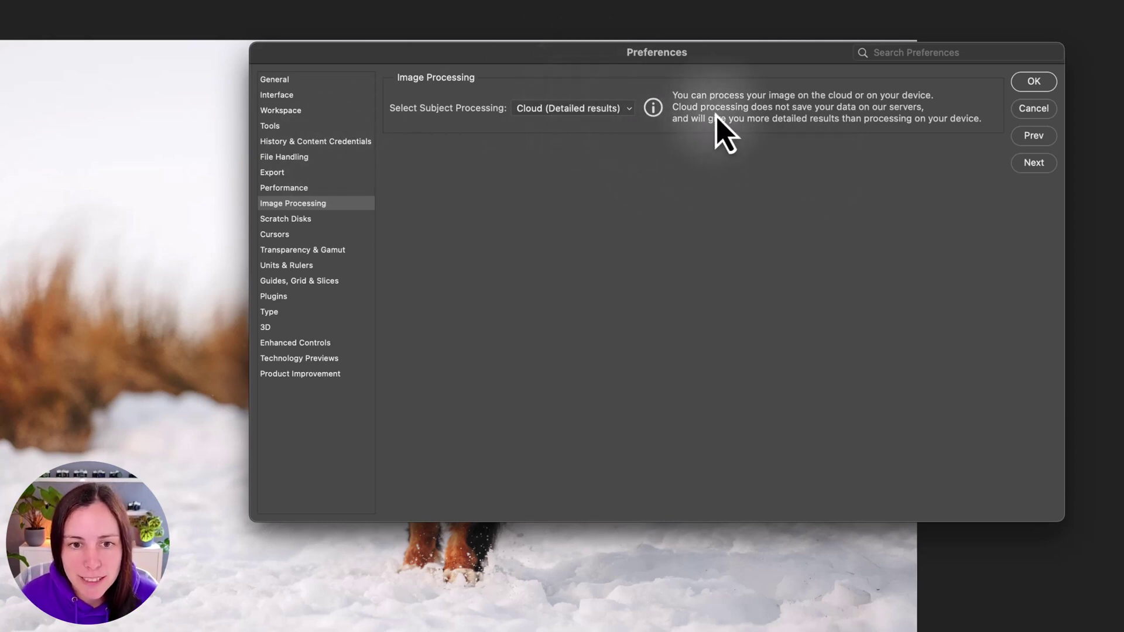
click(1034, 82)
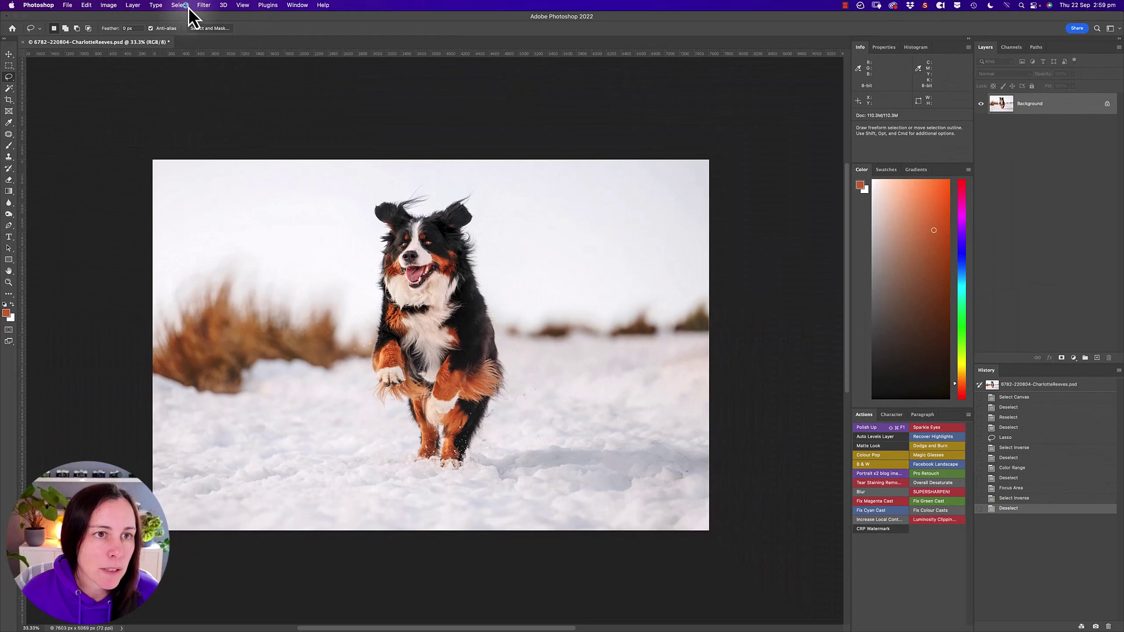
Step: Select the dog automatically with Select Subject and inspect the selection edge around its head
click(189, 8)
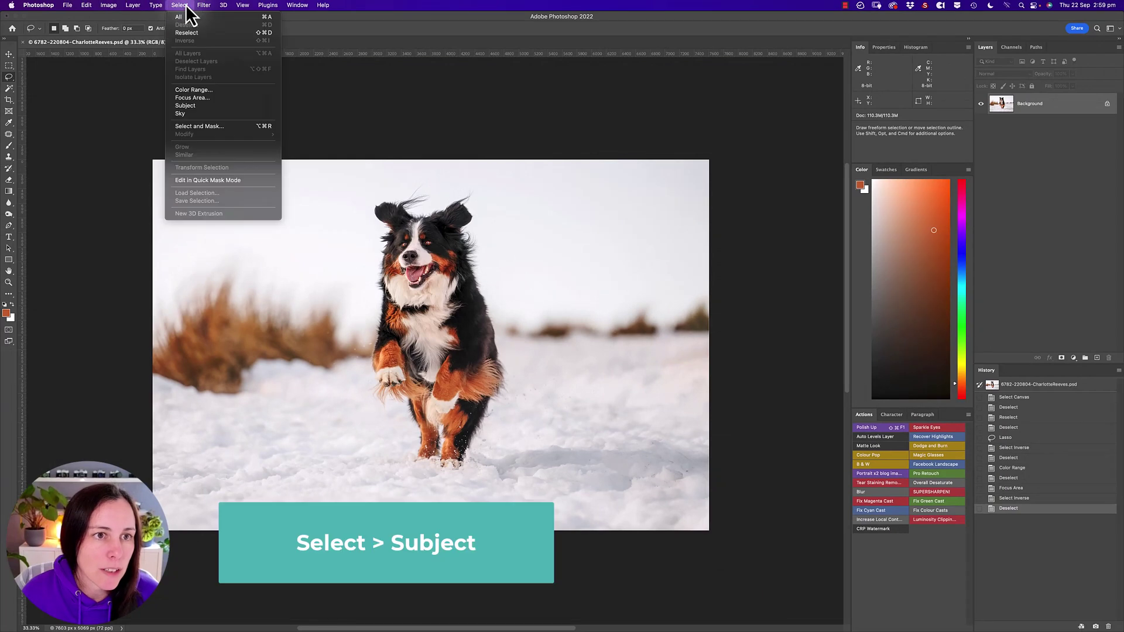
click(209, 107)
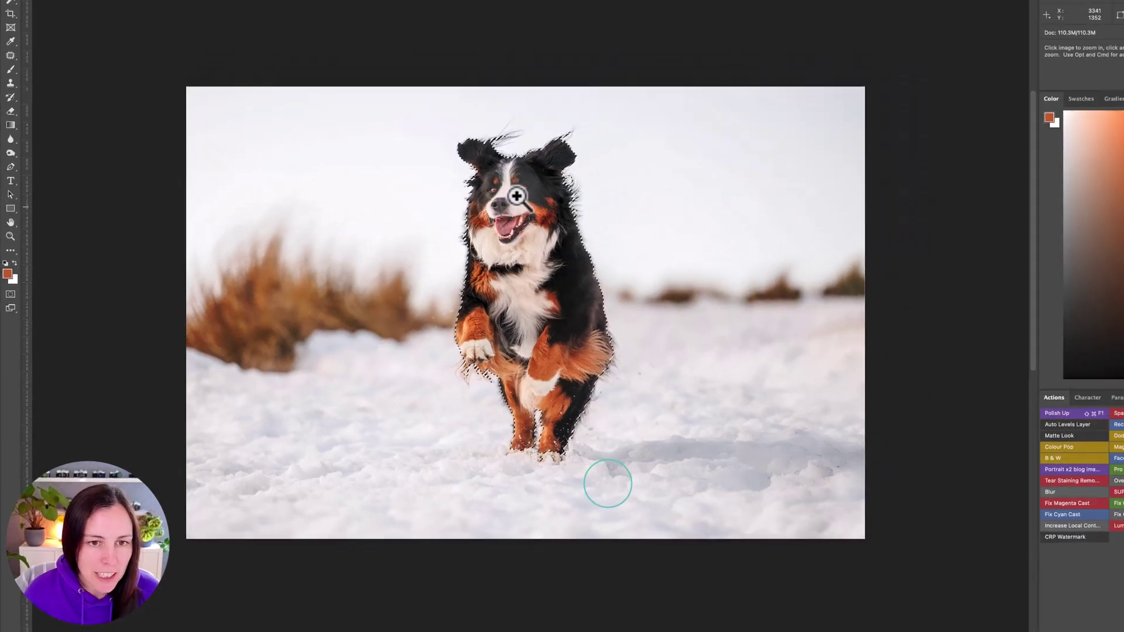
super+click(614, 256)
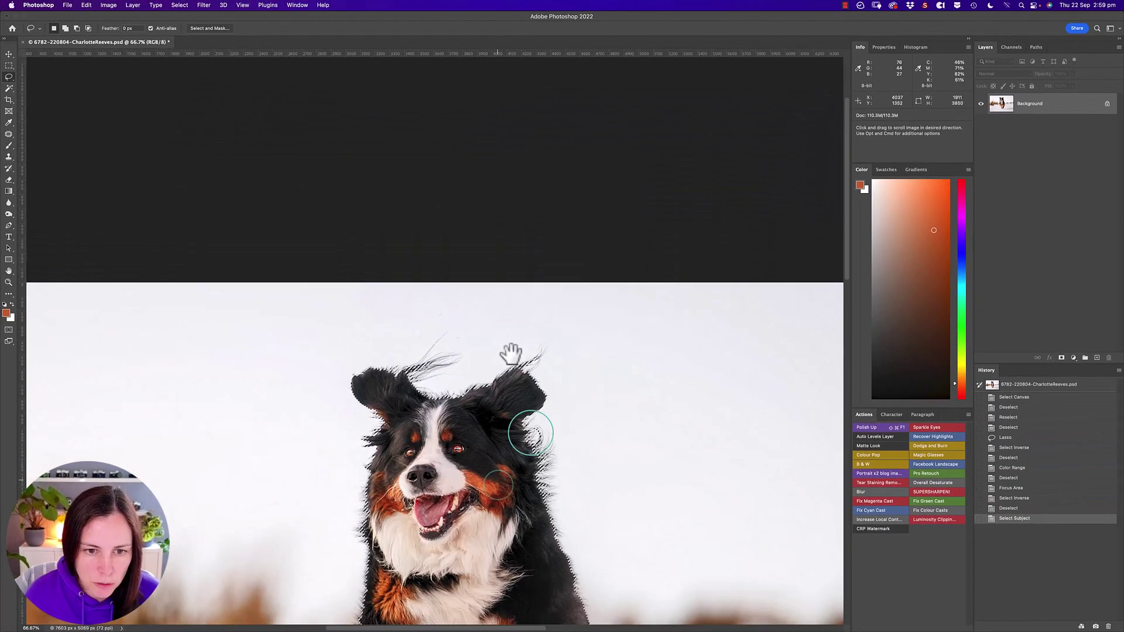
Step: Inspect the subject selection's edge from the dog's head down to its paws
scroll(703, 314, down, 3)
drag(527, 416, 532, 352)
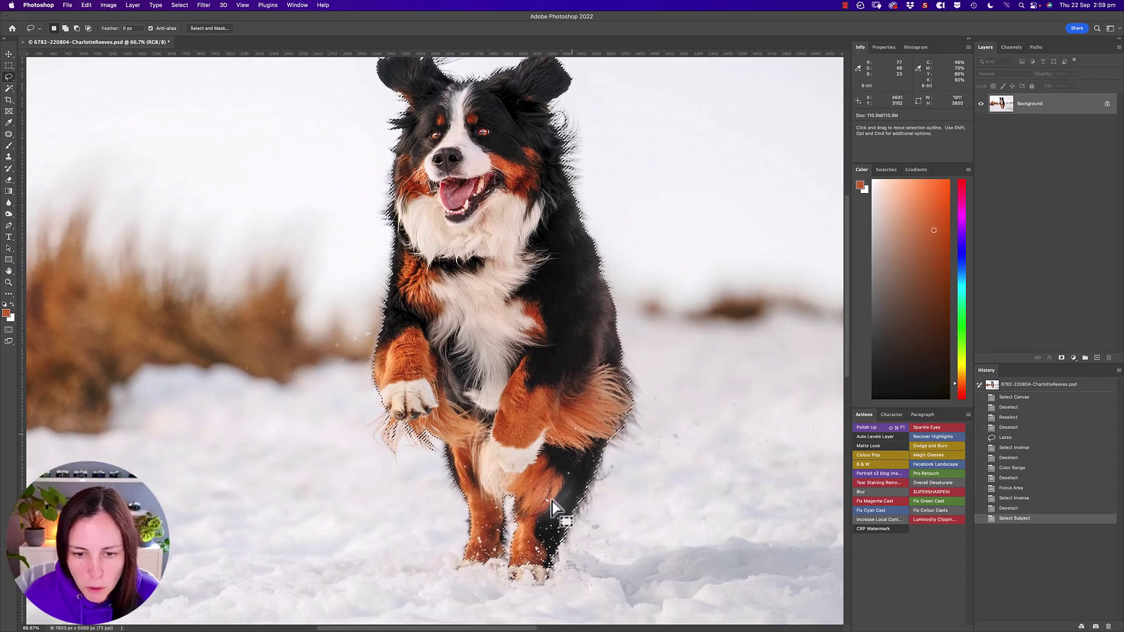
drag(482, 220, 474, 294)
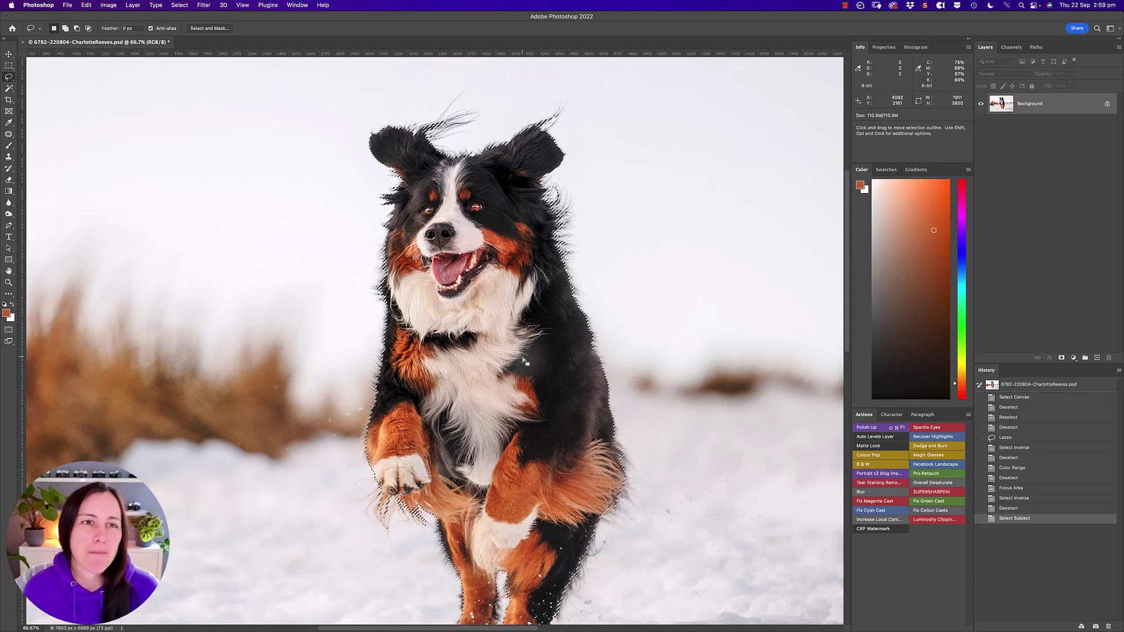
Step: Preview the dog selection in the Select and Mask workspace and leave it without applying anything
click(180, 5)
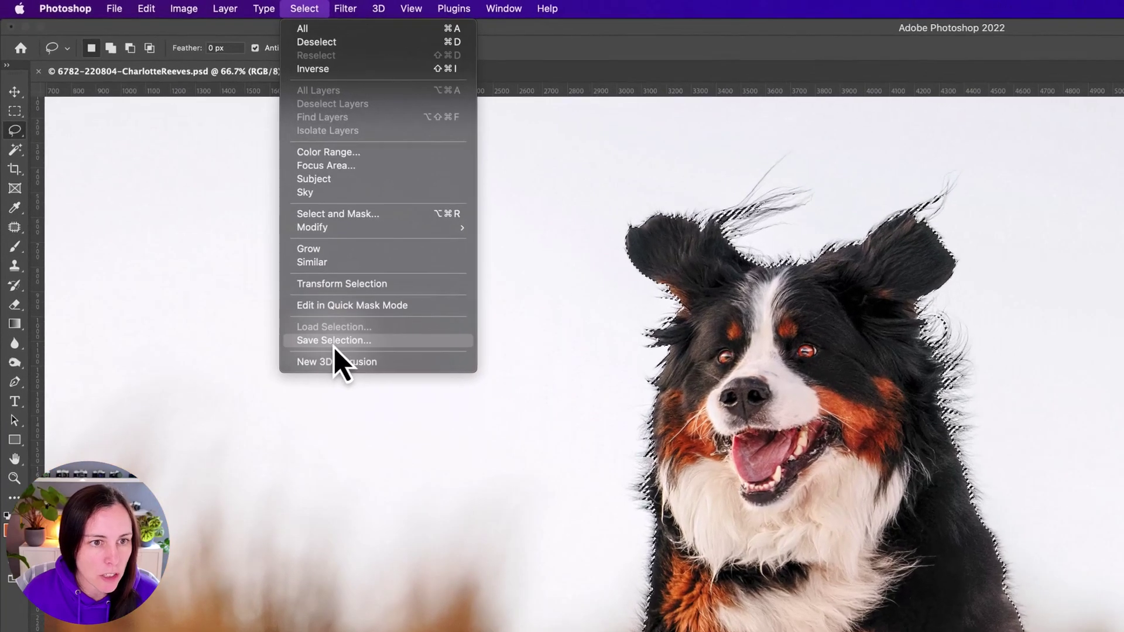
click(696, 94)
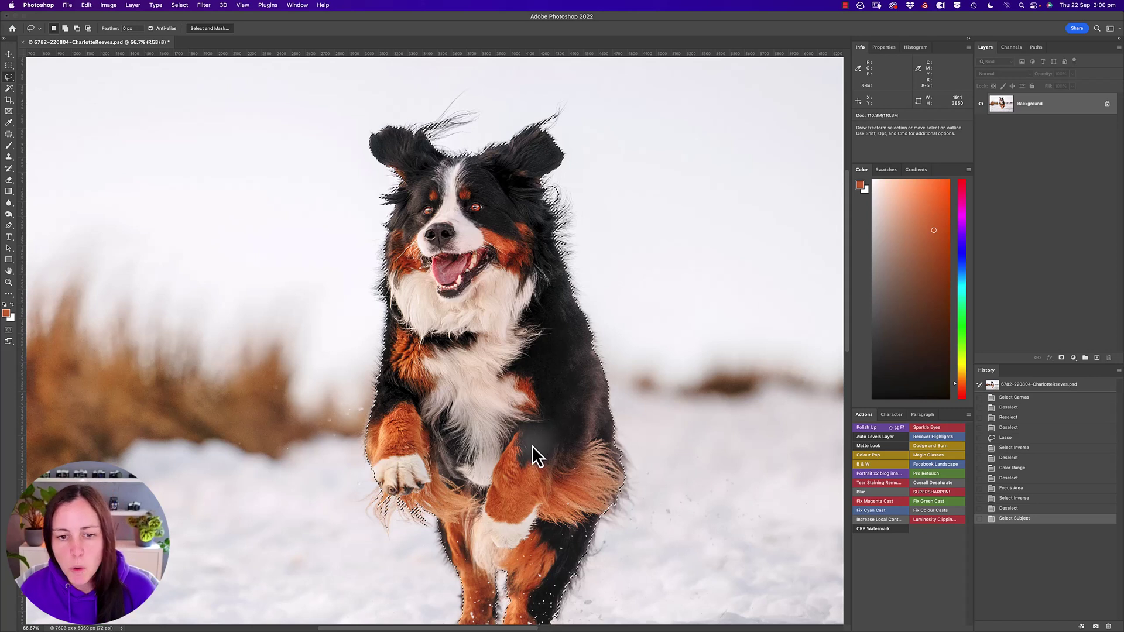
key(super+alt+r)
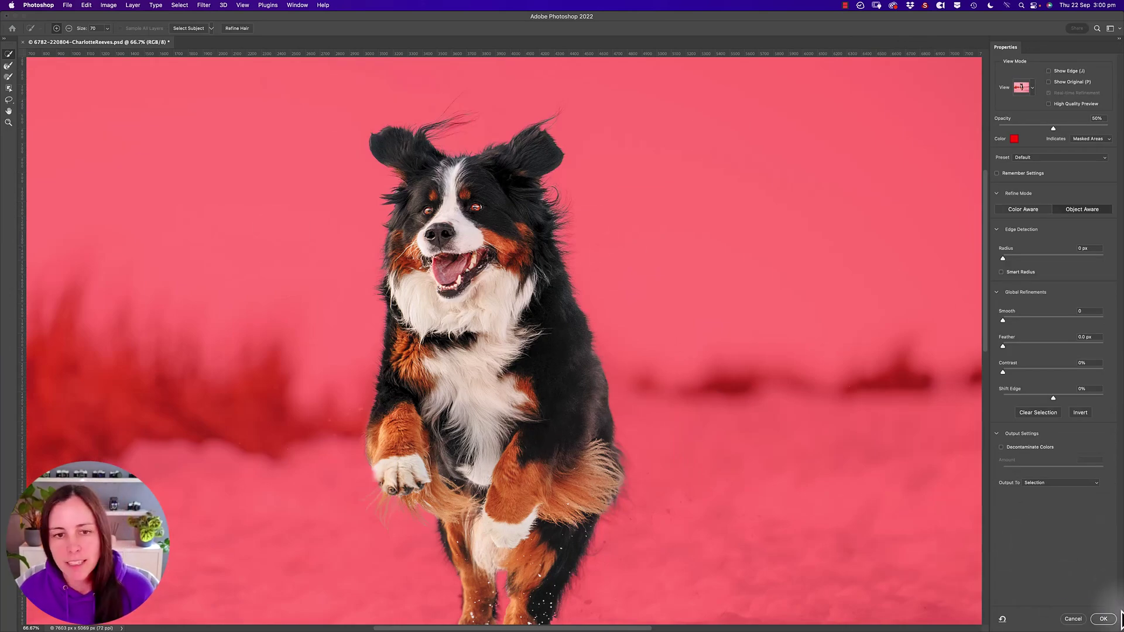
click(1075, 620)
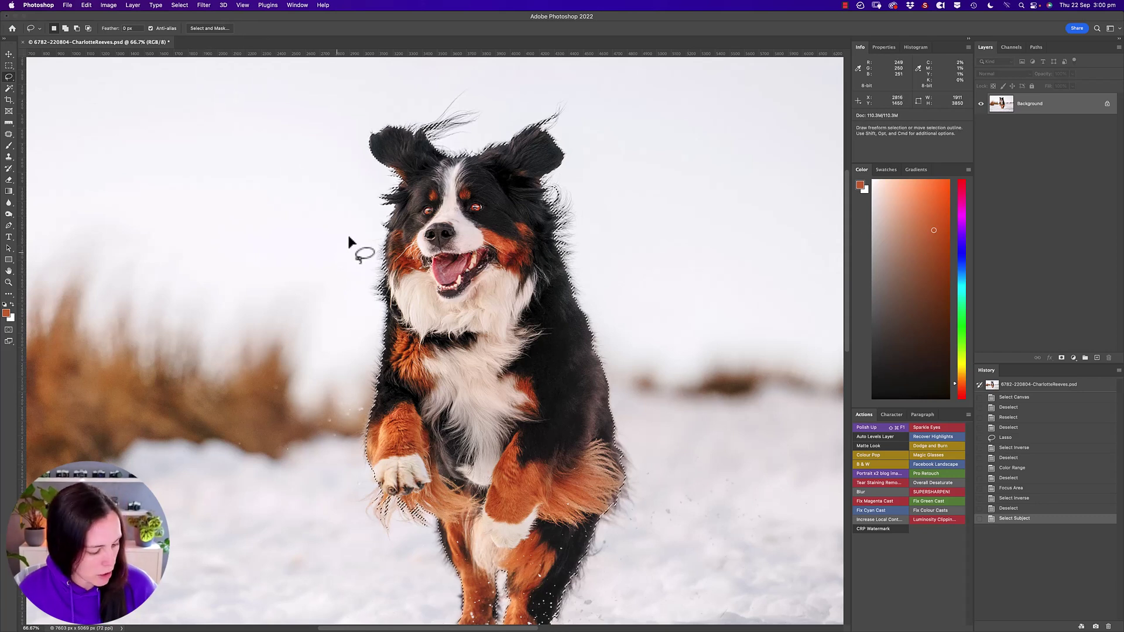
Step: Deselect the dog and automatically select the sky with the Sky command, checking the selection's edge along the horizon
key(super+d)
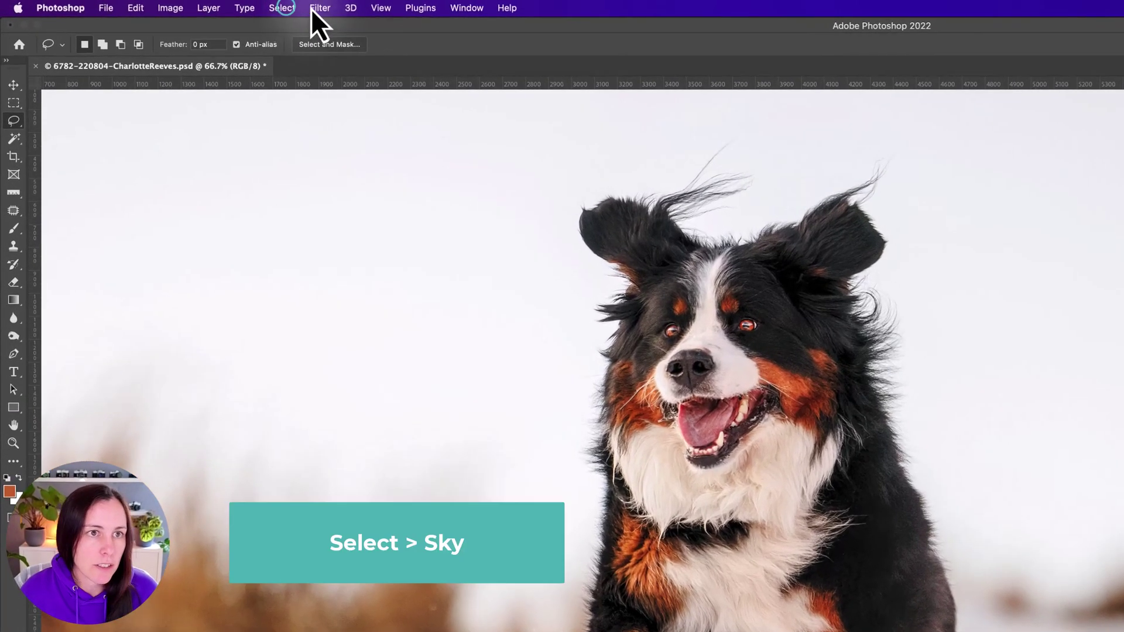
click(179, 5)
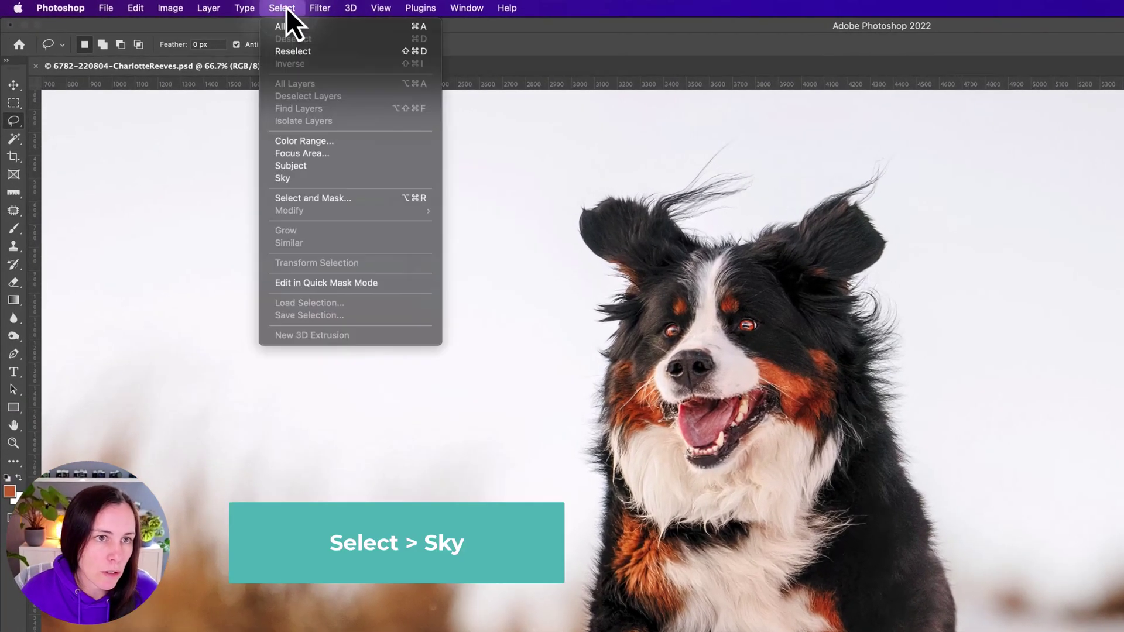
click(353, 181)
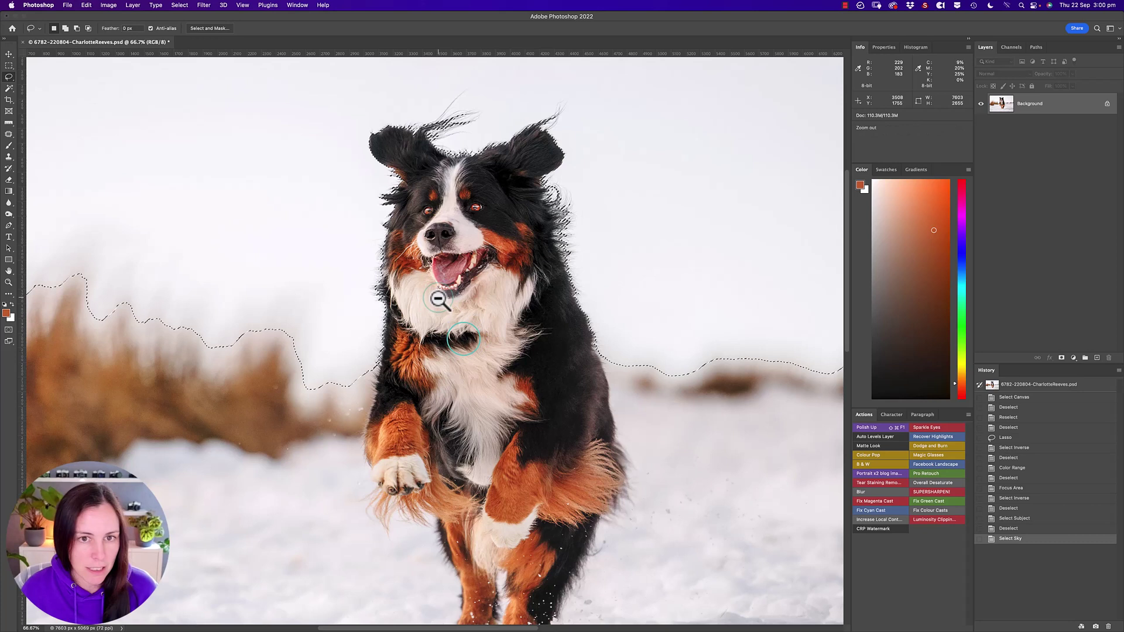
key(super+minus)
scroll(460, 338, down, 5)
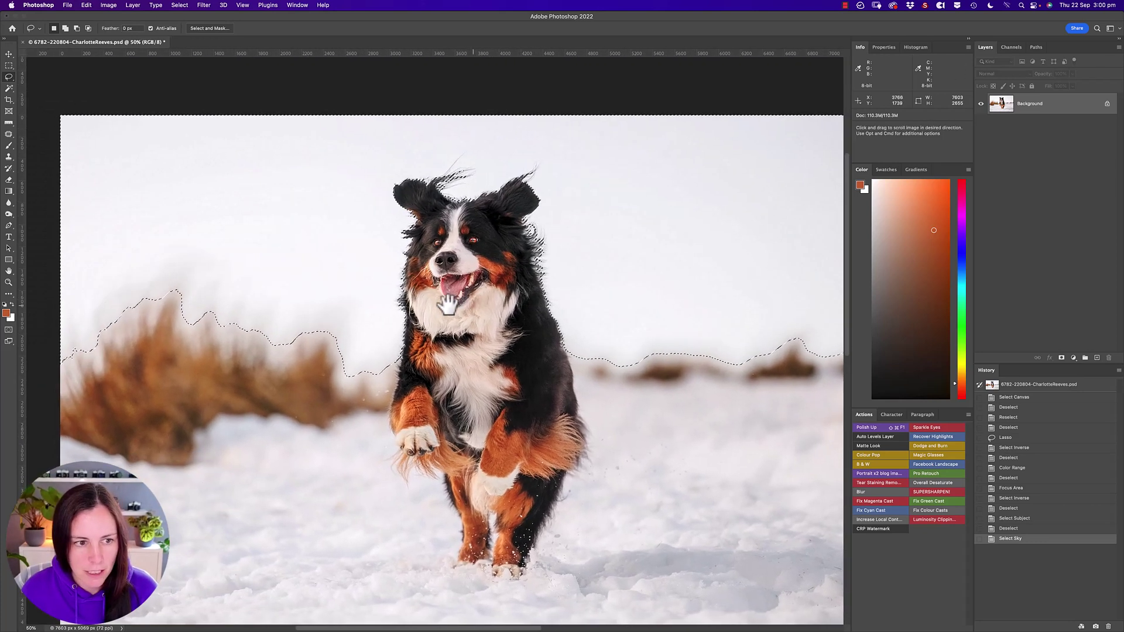
scroll(472, 266, left, 2)
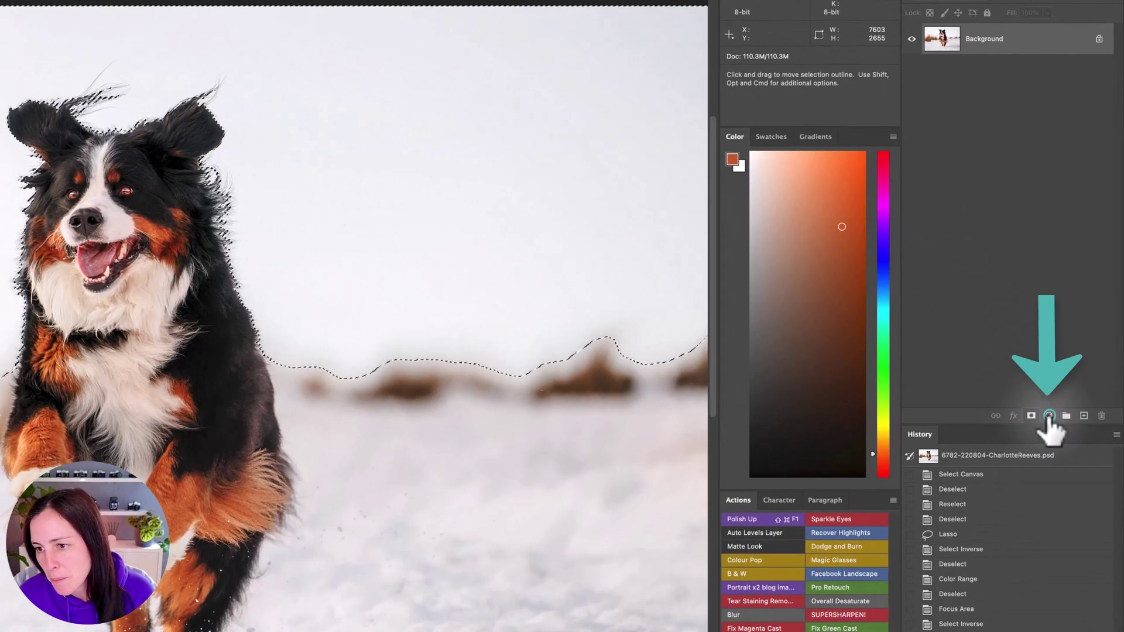
Step: Add a Hue/Saturation adjustment layer masked to the sky, with Hue -135 and Saturation +100
click(1074, 358)
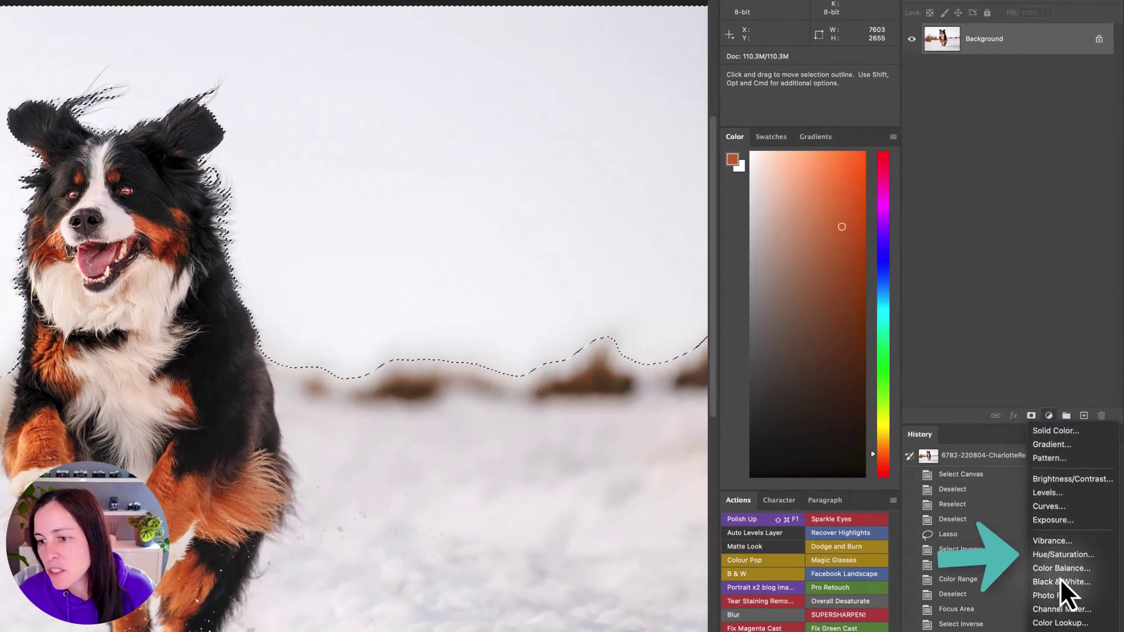
click(1064, 554)
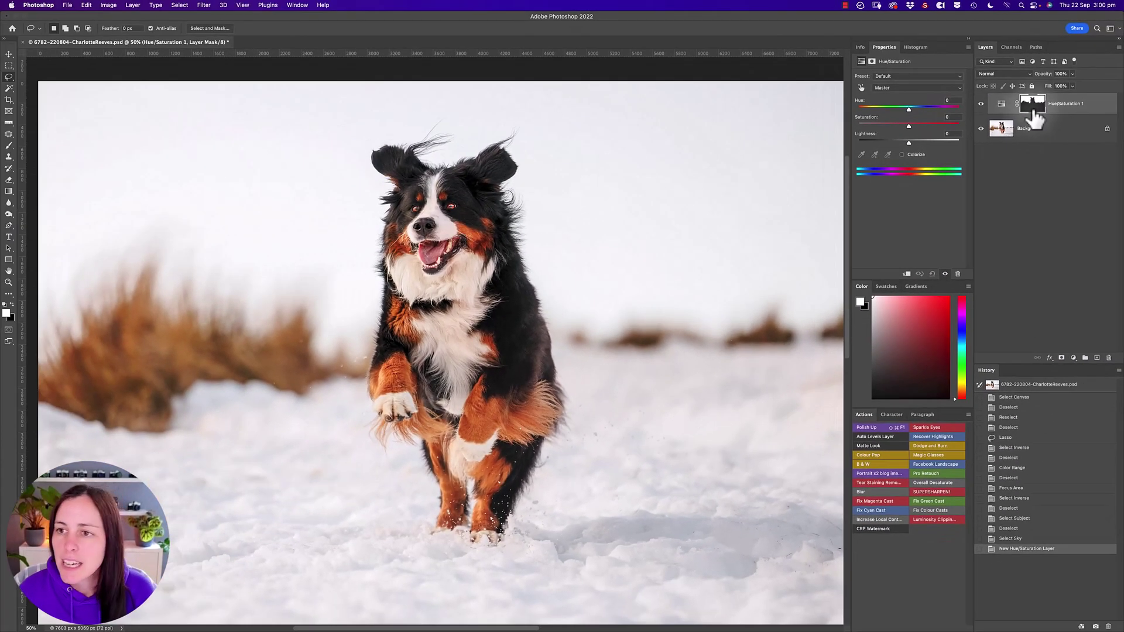
click(1001, 104)
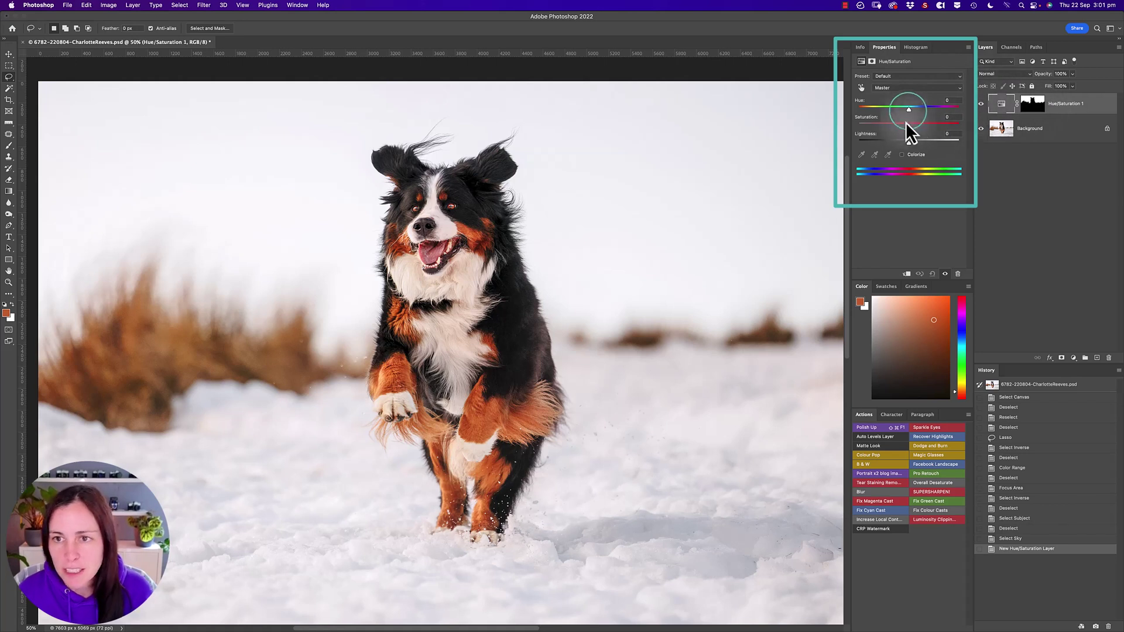
drag(882, 110, 946, 125)
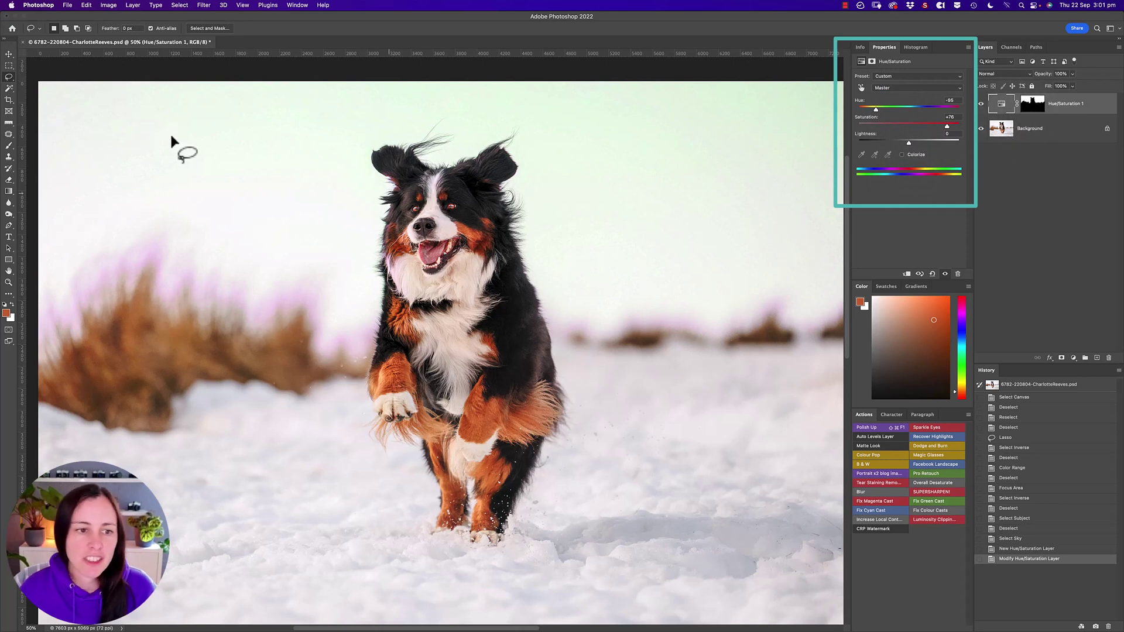
drag(952, 129, 960, 127)
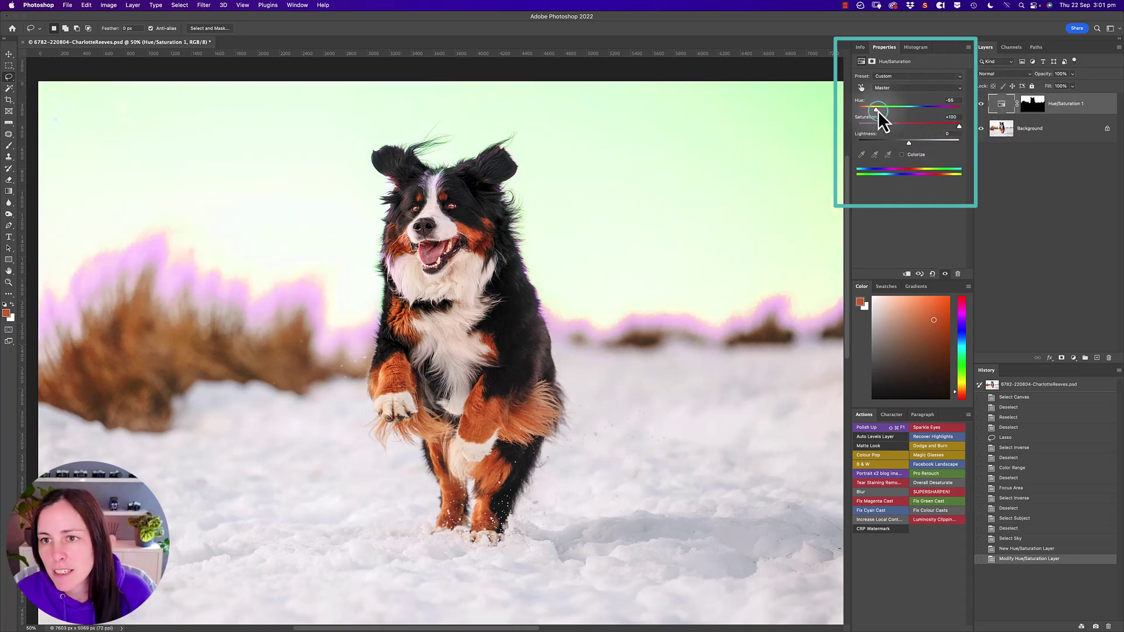
drag(869, 111, 867, 112)
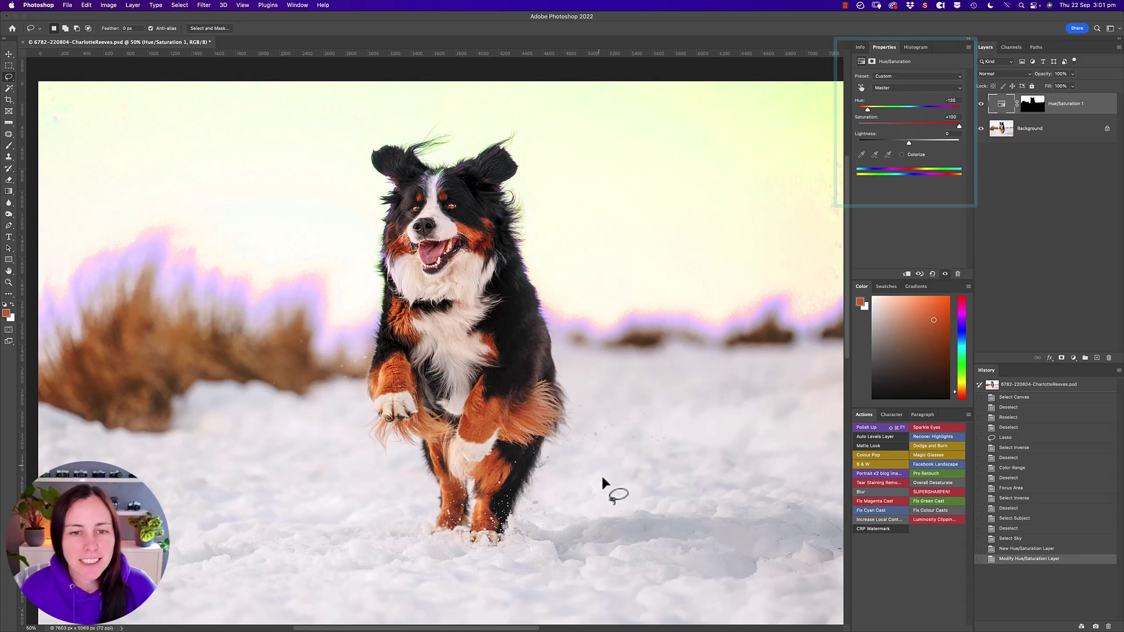
Step: Delete the Hue/Saturation layer and select the dog again with Select Subject
drag(1069, 104, 1108, 358)
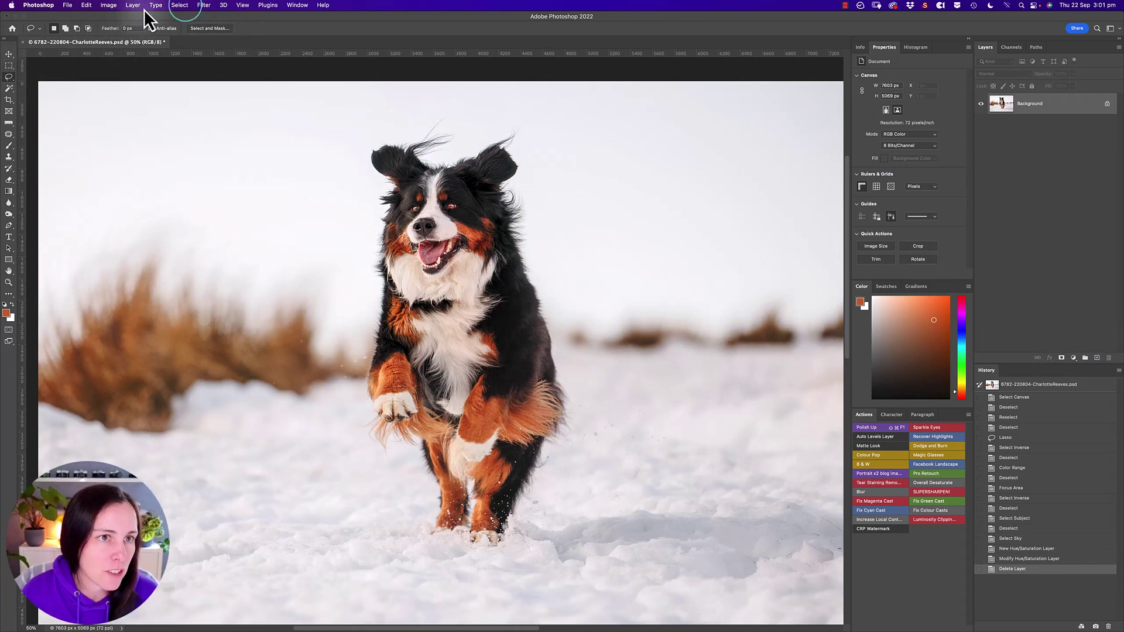
click(182, 7)
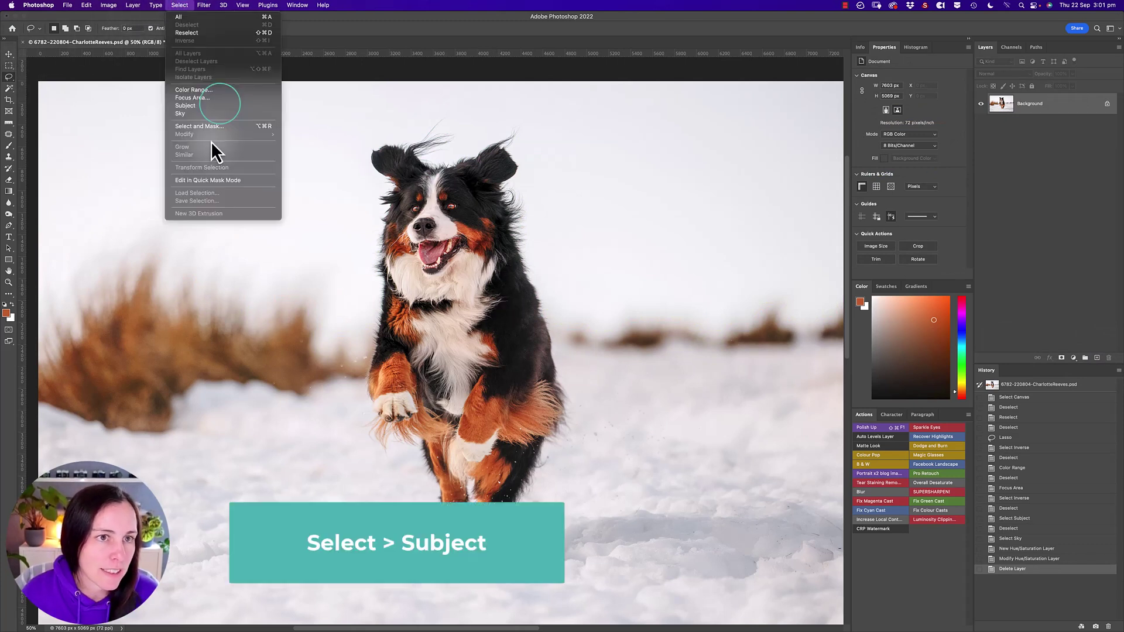
click(220, 104)
Step: Try enlarging the dog selection to about 116% with Transform Selection, and cancel the transform
click(182, 6)
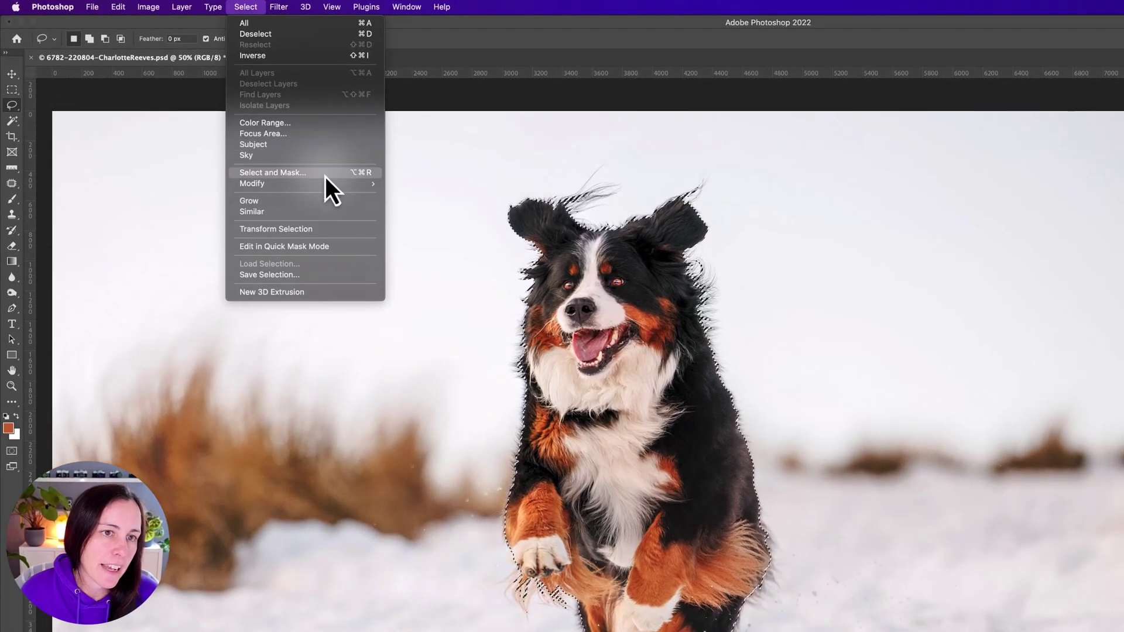
mouse_move(321, 188)
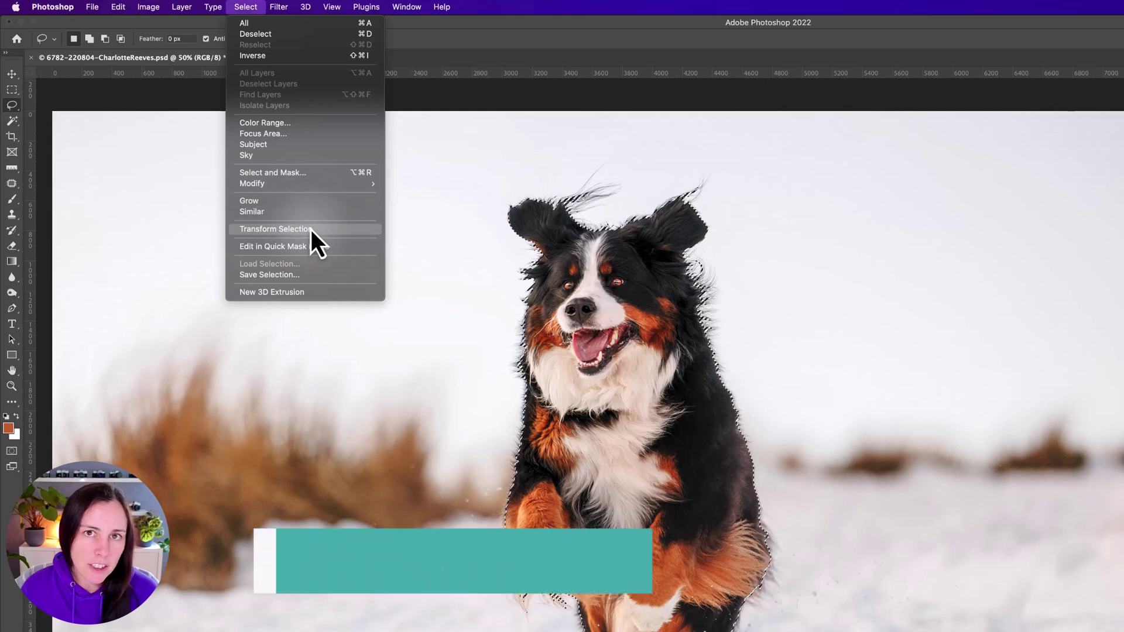
click(306, 228)
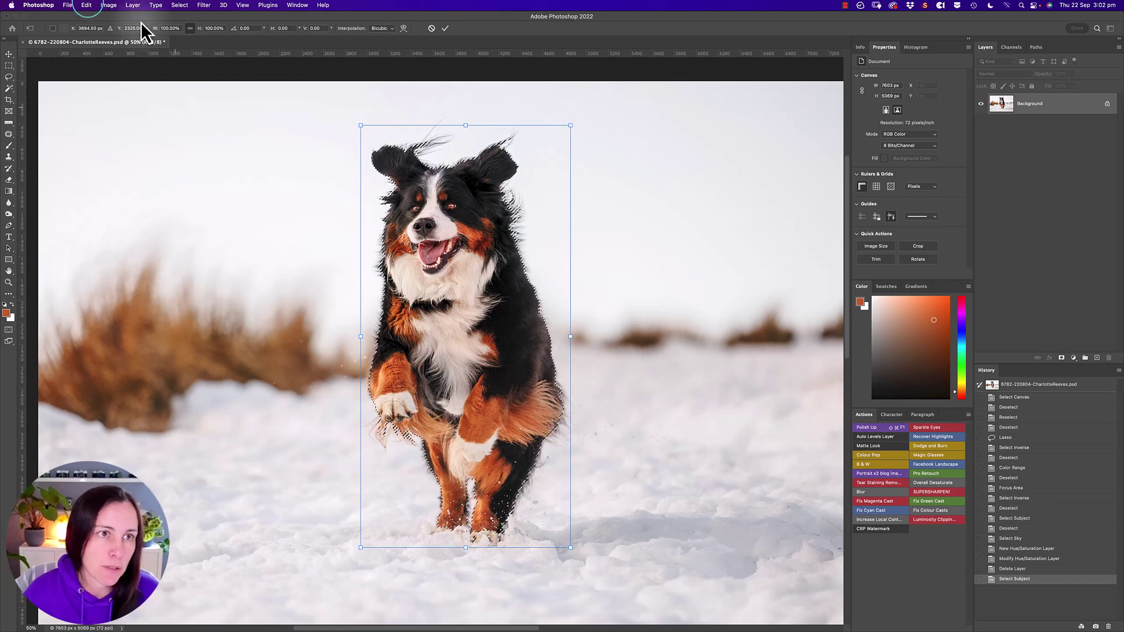
click(87, 5)
click(88, 7)
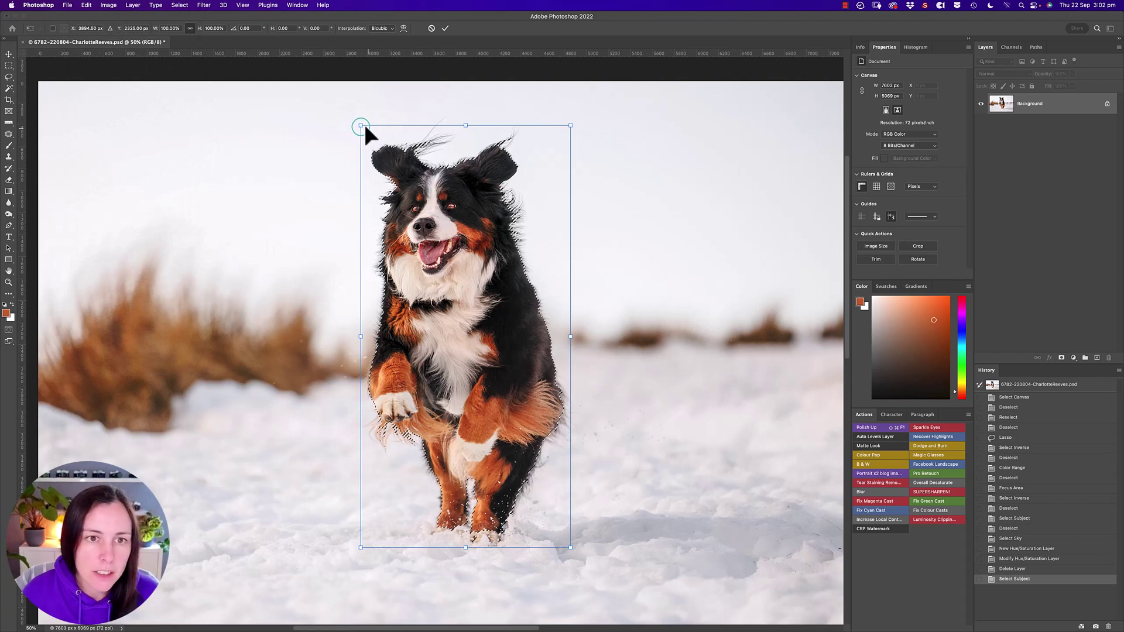
drag(353, 123, 338, 94)
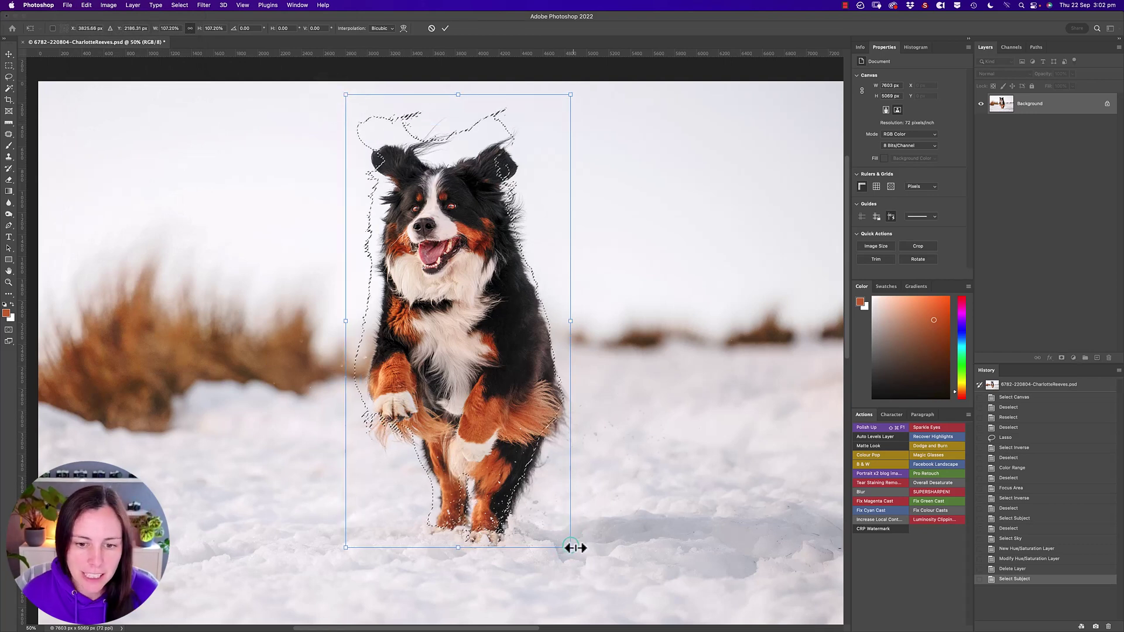
drag(580, 556, 598, 593)
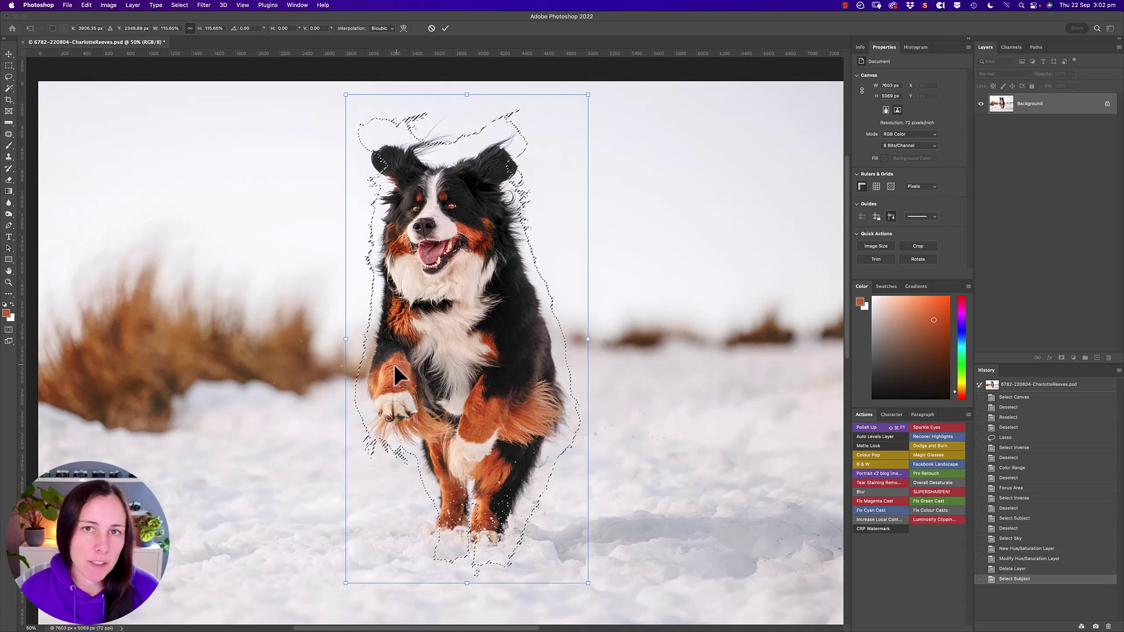
key(Escape)
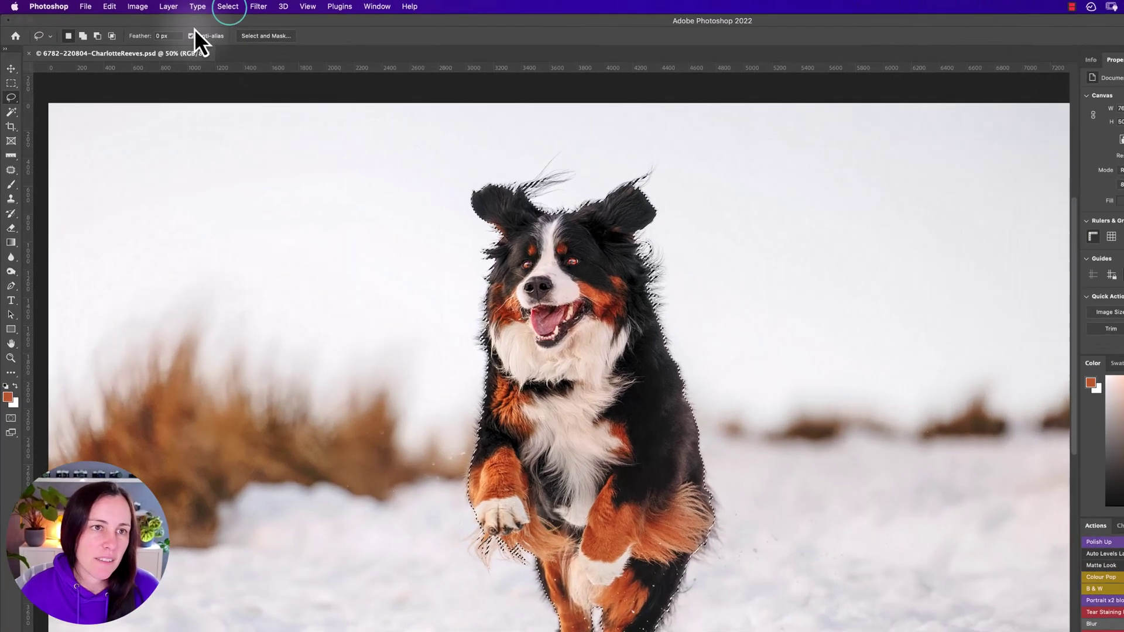
Step: Edit the dog selection in Quick Mask Mode, painting white beside its body and around its raised paw with a 200 px brush
click(286, 12)
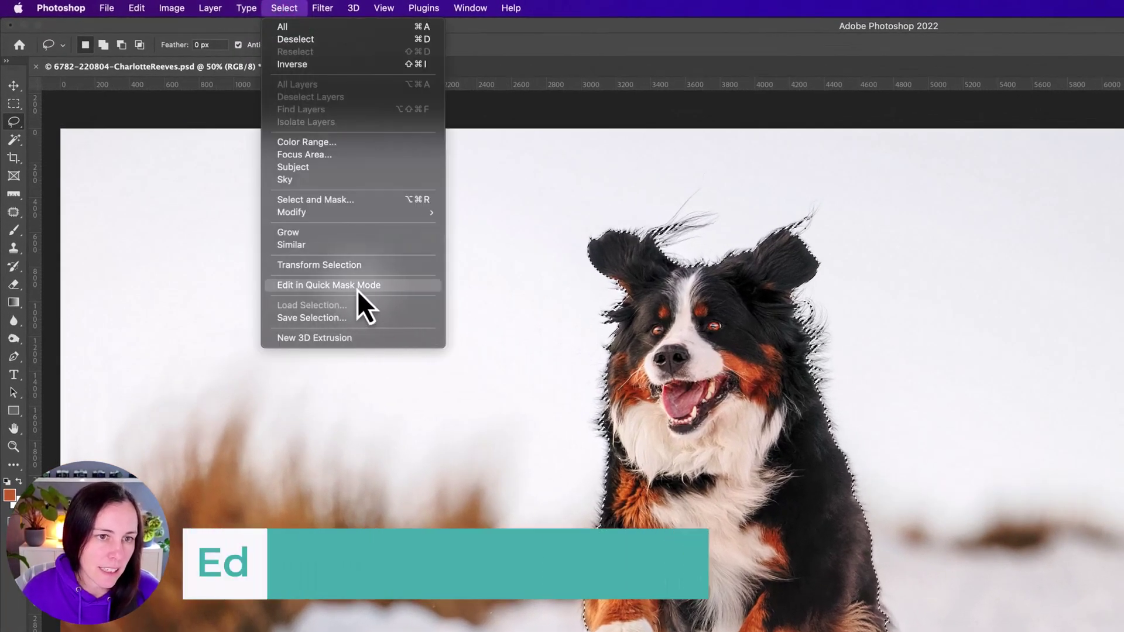
click(377, 290)
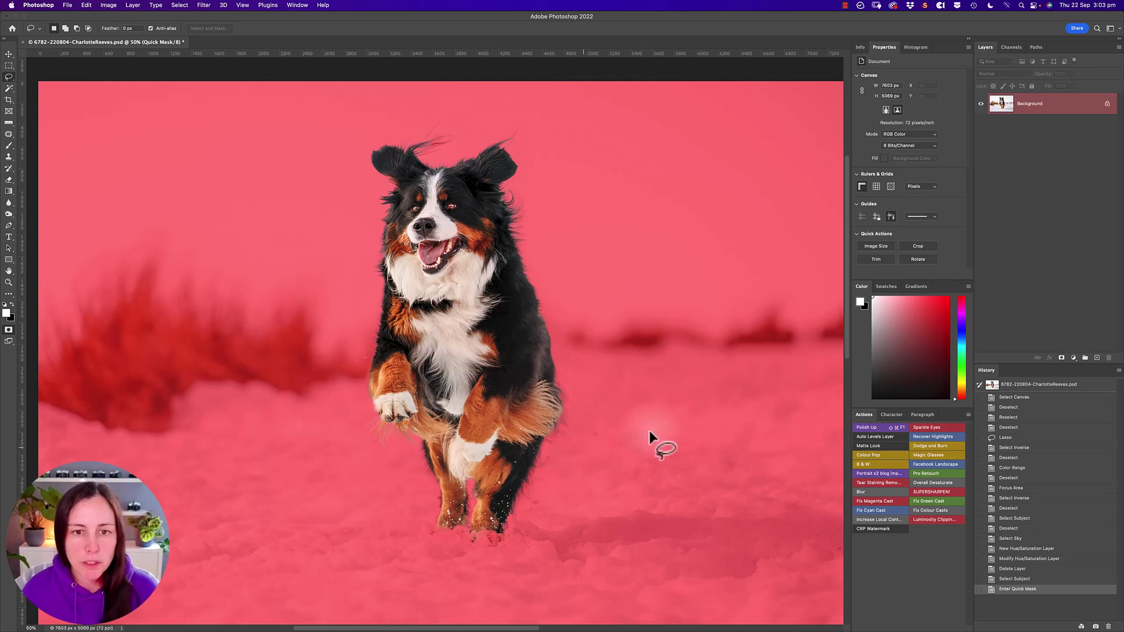
key(b)
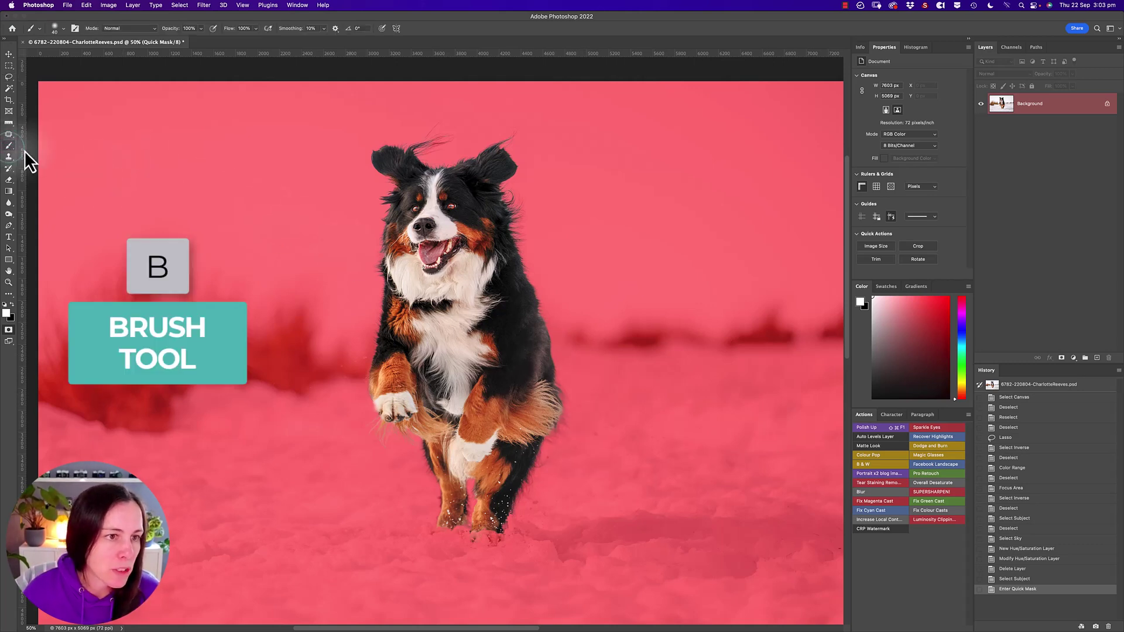
key(bracketright)
key(bracketright)
key(bracketright)
key(bracketright)
key(bracketright)
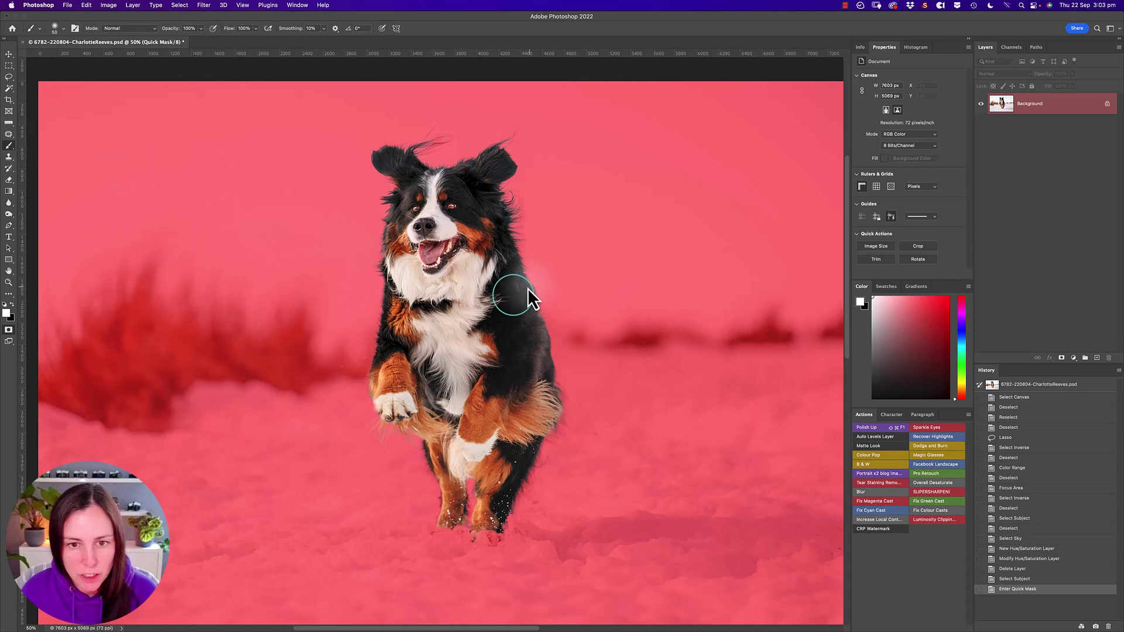
drag(557, 312, 565, 366)
mouse_move(386, 351)
mouse_down()
mouse_move(374, 404)
mouse_move(386, 433)
mouse_move(421, 436)
mouse_move(434, 472)
mouse_move(534, 459)
mouse_move(560, 492)
mouse_move(560, 404)
mouse_move(527, 368)
mouse_up()
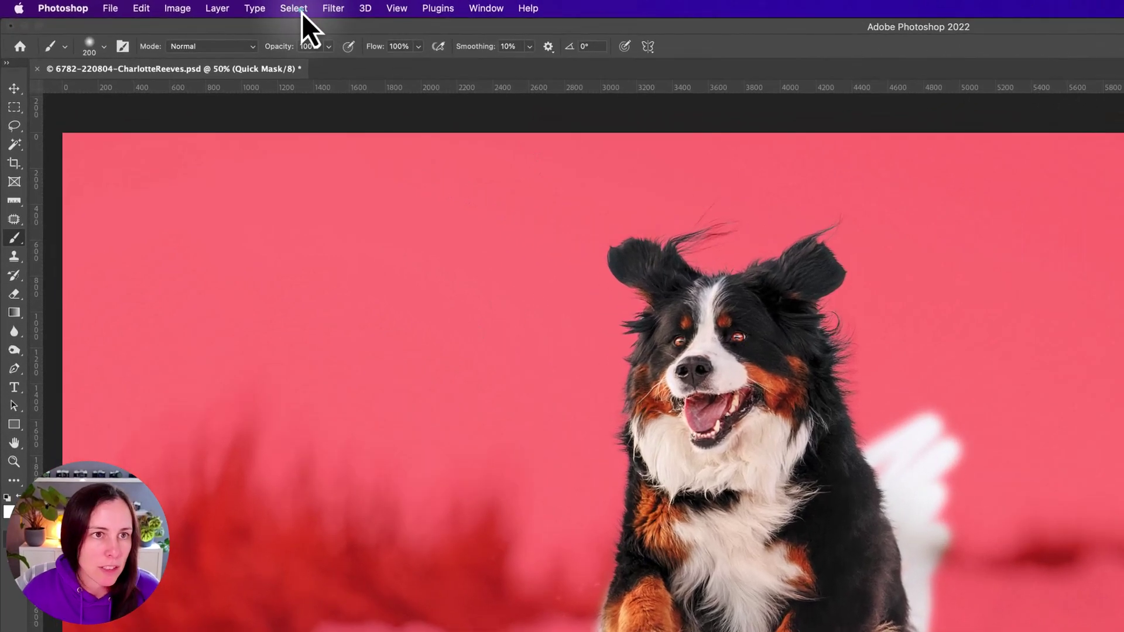
Step: Exit Quick Mask Mode to turn the painted mask into a selection, and activate the Move tool
click(197, 5)
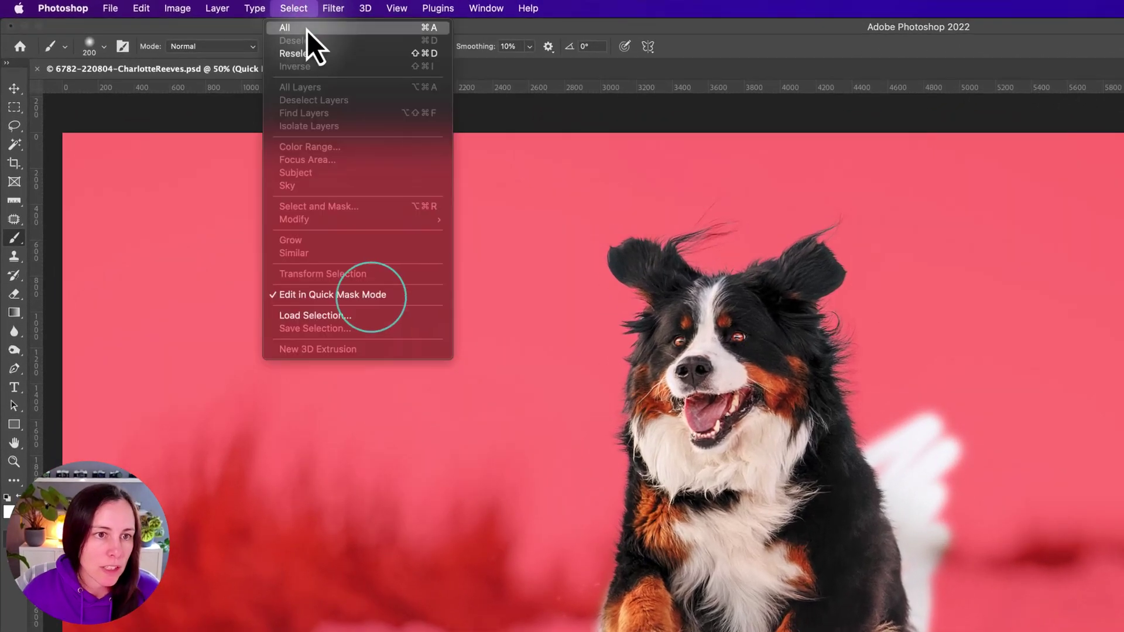
click(373, 296)
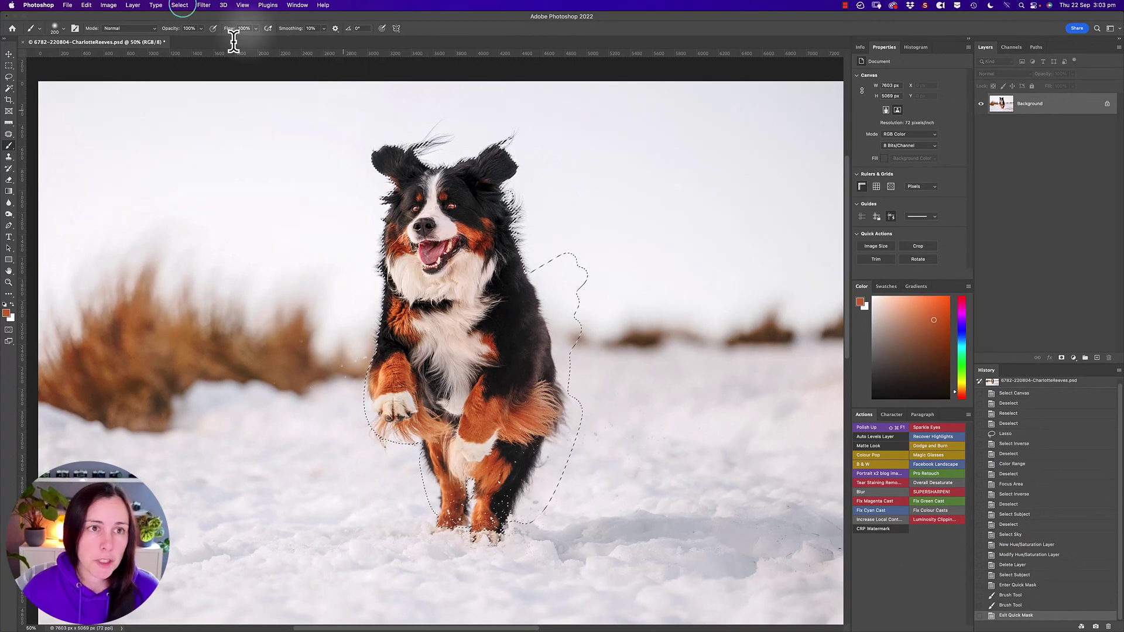
click(182, 6)
click(166, 121)
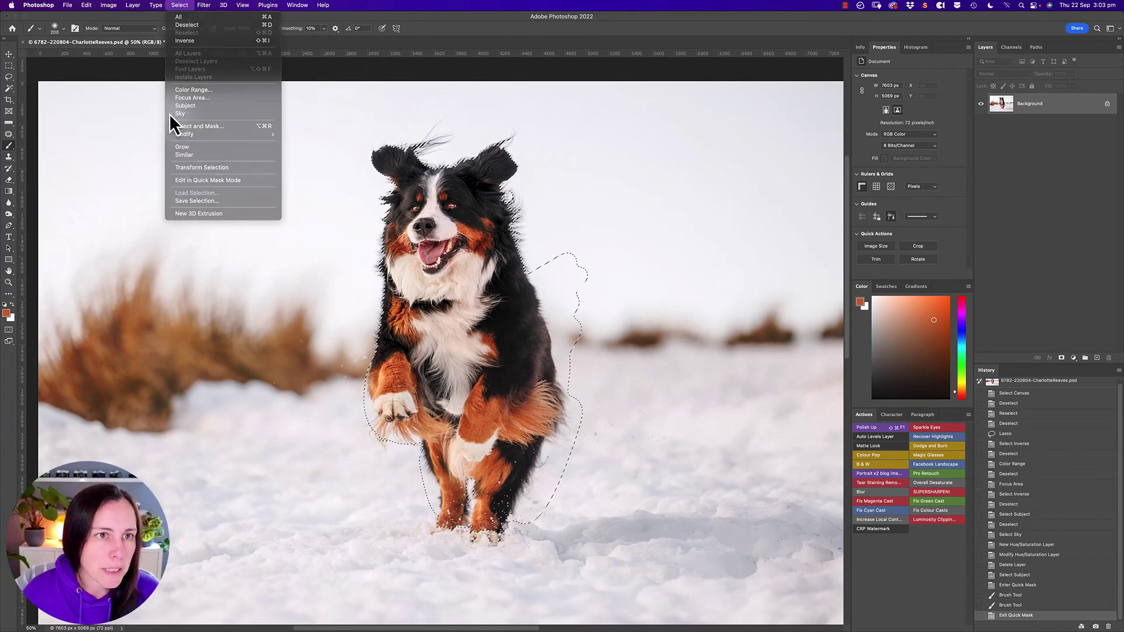
click(9, 54)
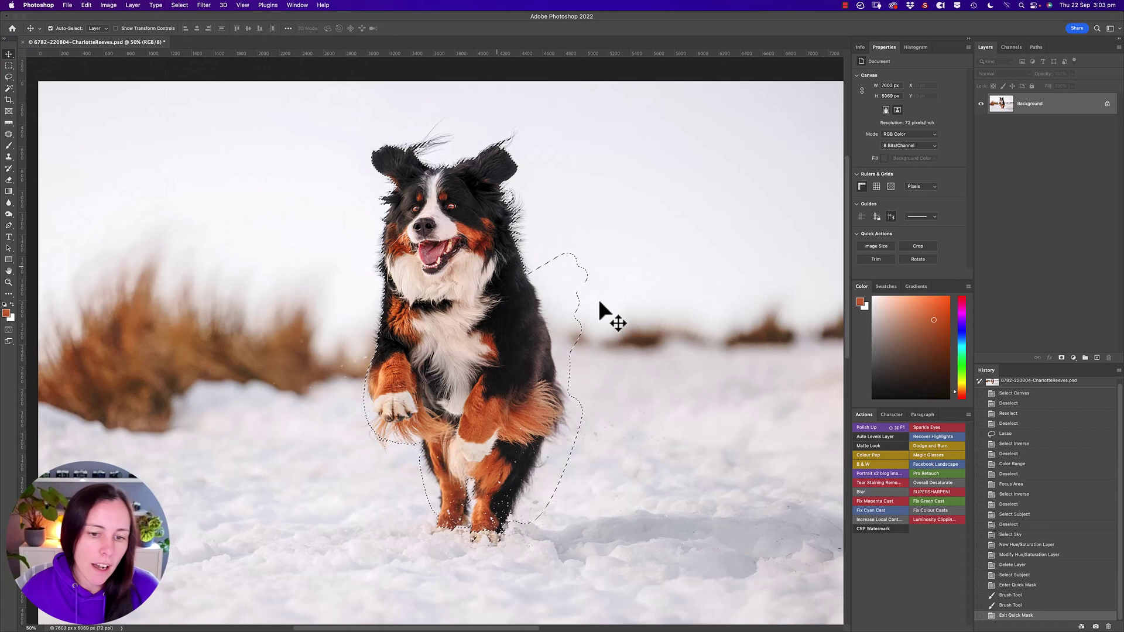
Step: Deselect the edited dog selection, and undo that deselection
alt+click(547, 338)
drag(526, 389, 601, 335)
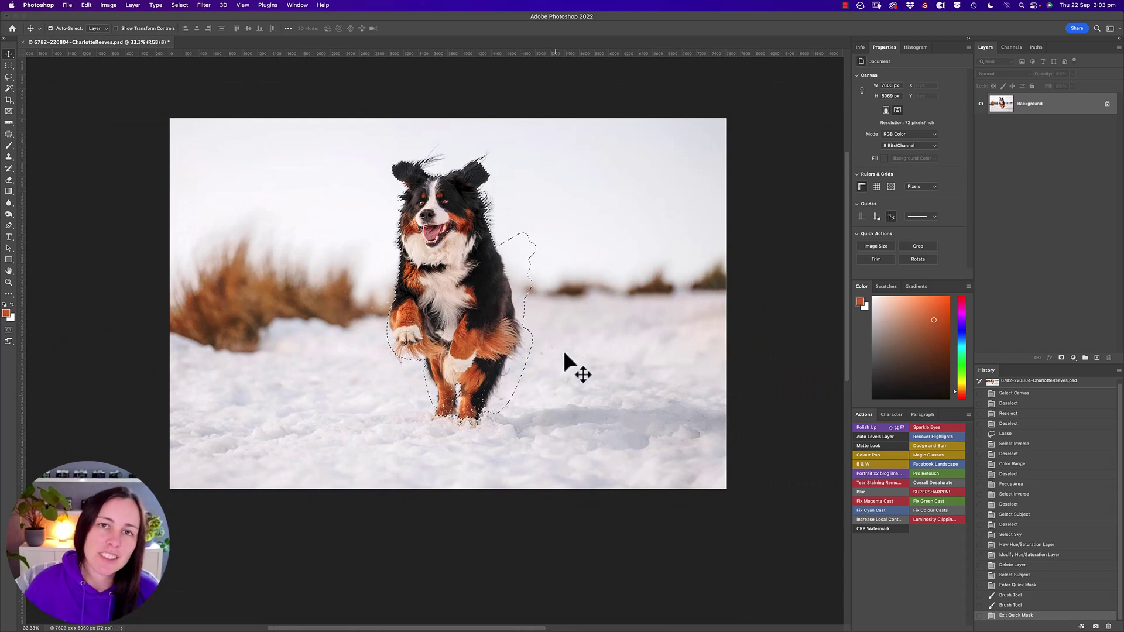
key(ctrl+d)
key(ctrl+z)
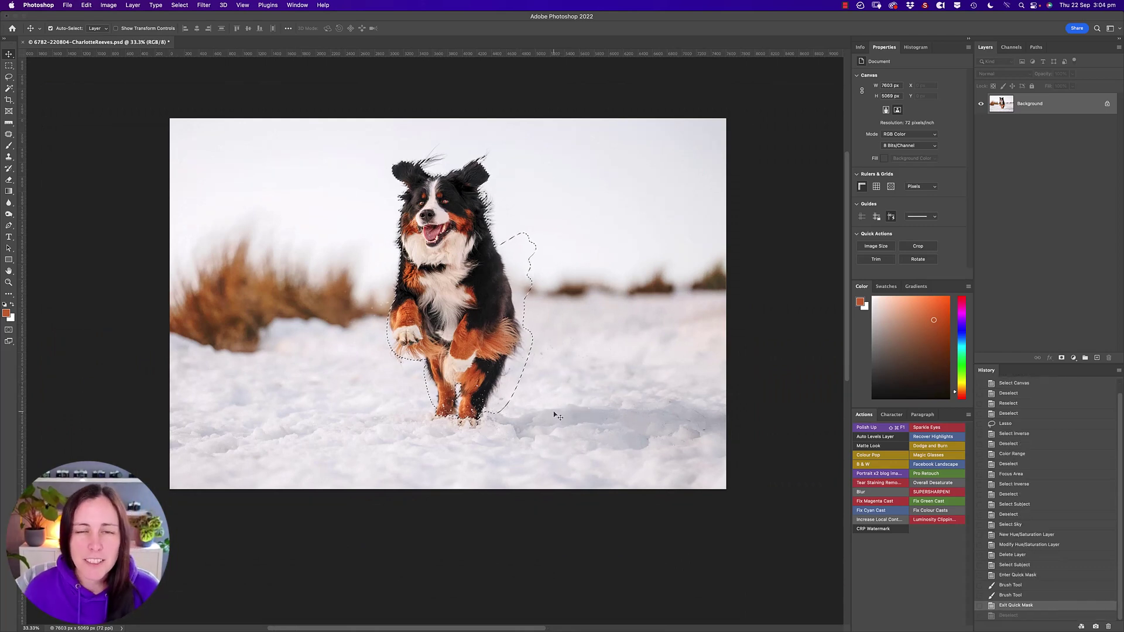
click(422, 311)
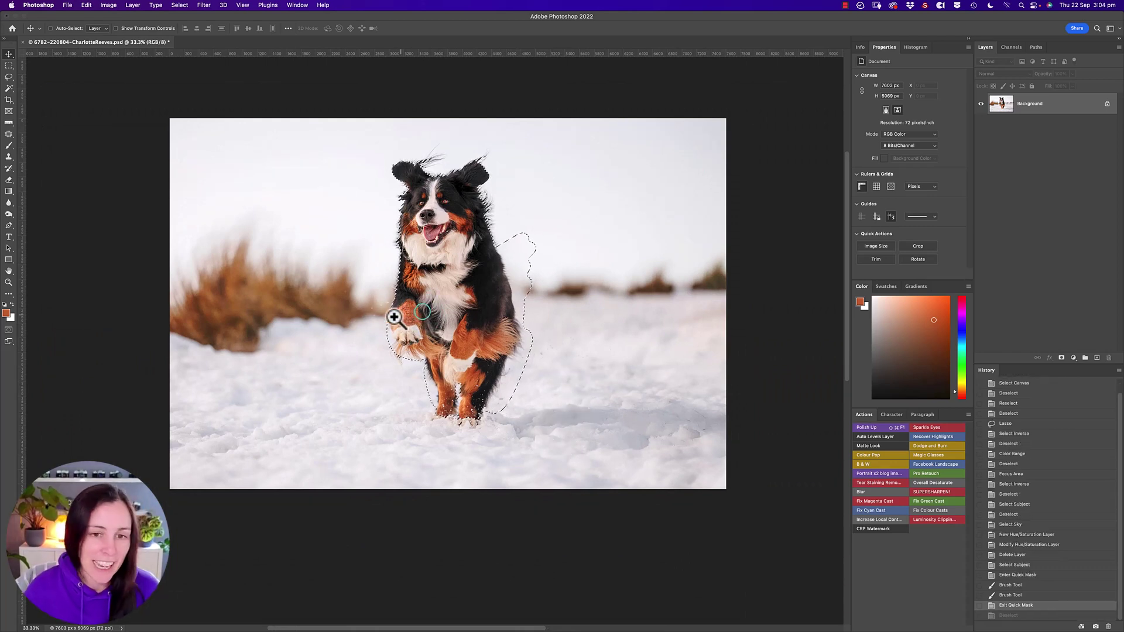
key(super+equal)
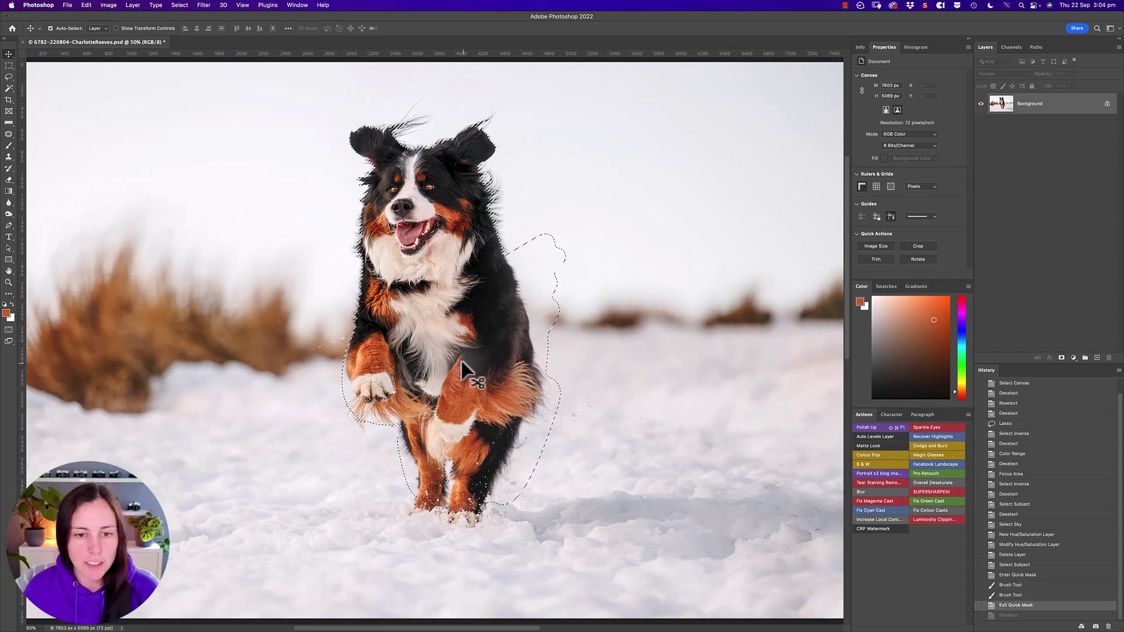
Step: Activate the Polygonal Lasso tool and deselect the edited dog selection
click(9, 78)
right_click(11, 79)
click(42, 86)
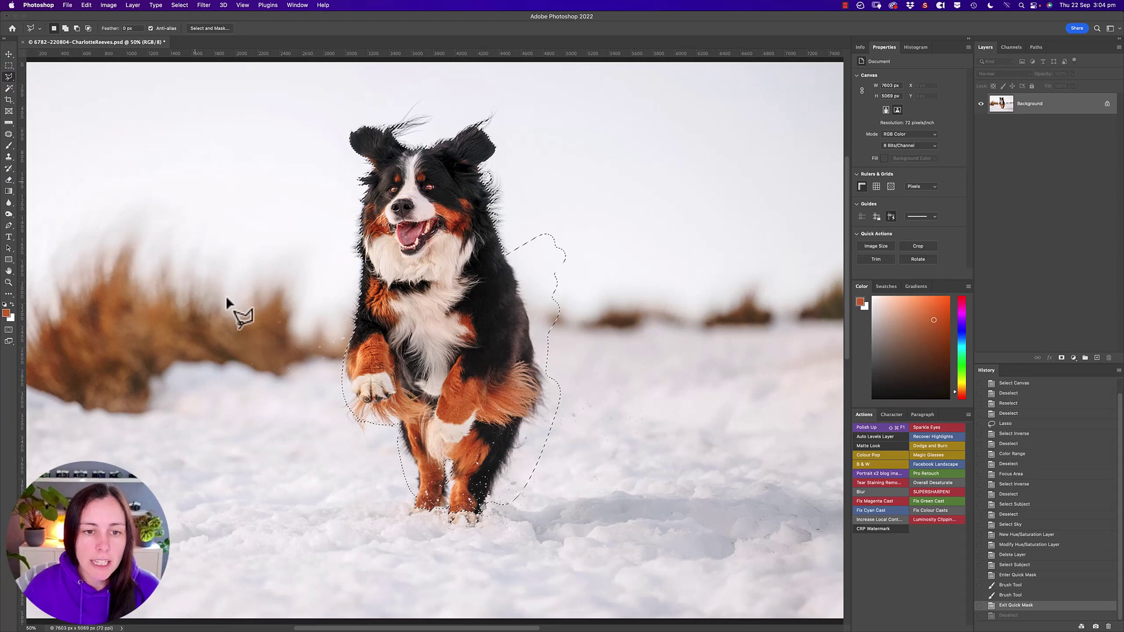
key(super+d)
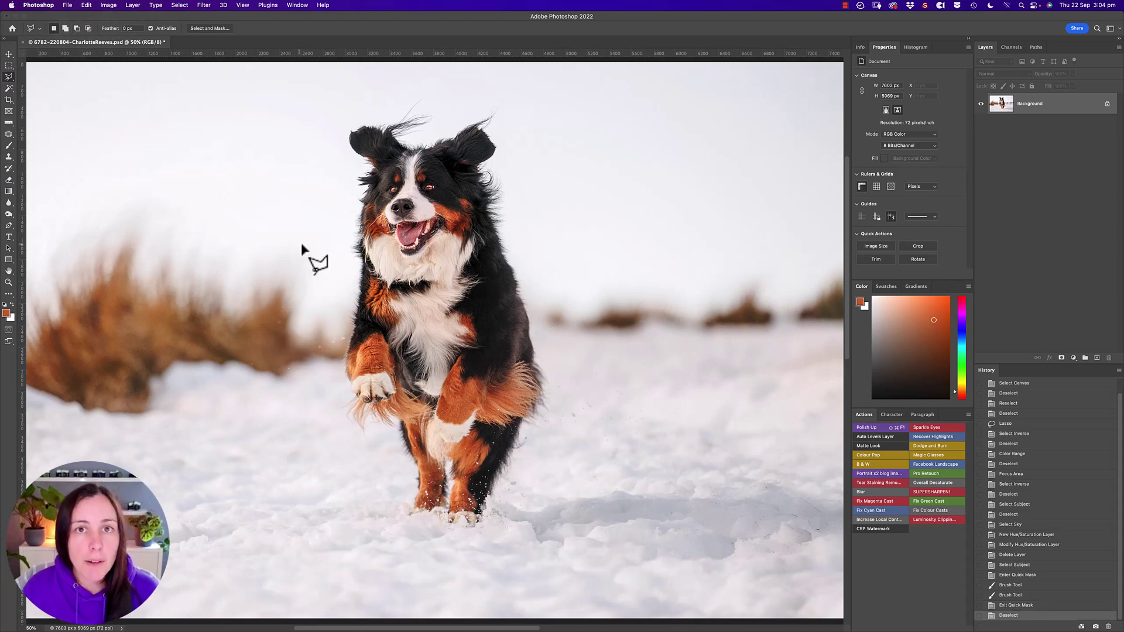
Step: Open the Keyboard Shortcuts settings and display the shortcuts for Tools
click(68, 5)
key(Escape)
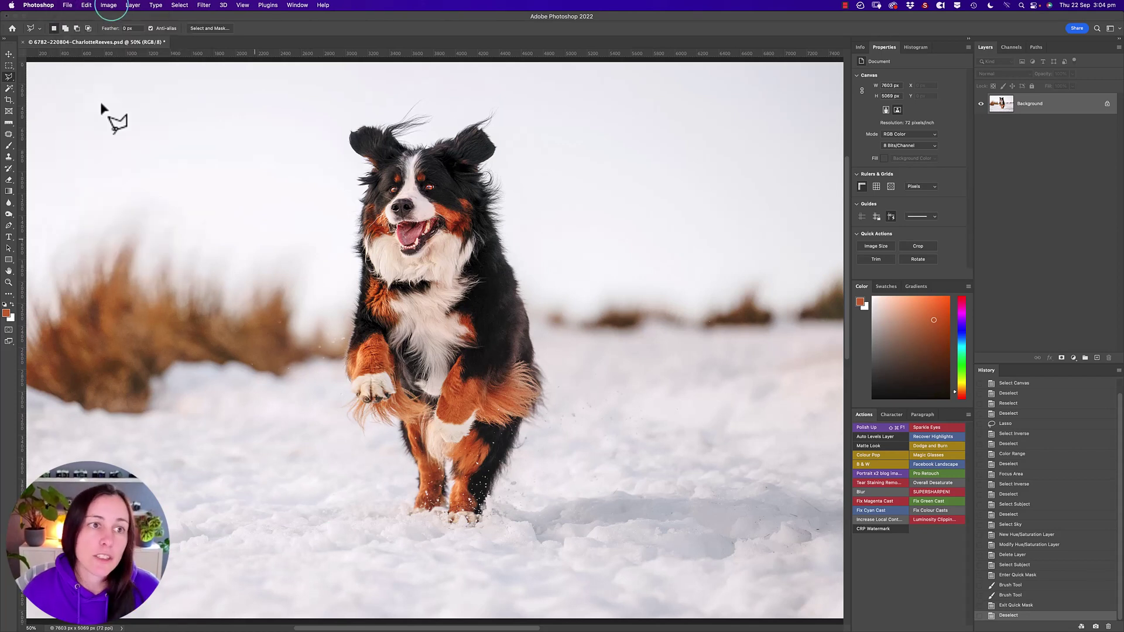
click(108, 5)
key(Escape)
click(86, 5)
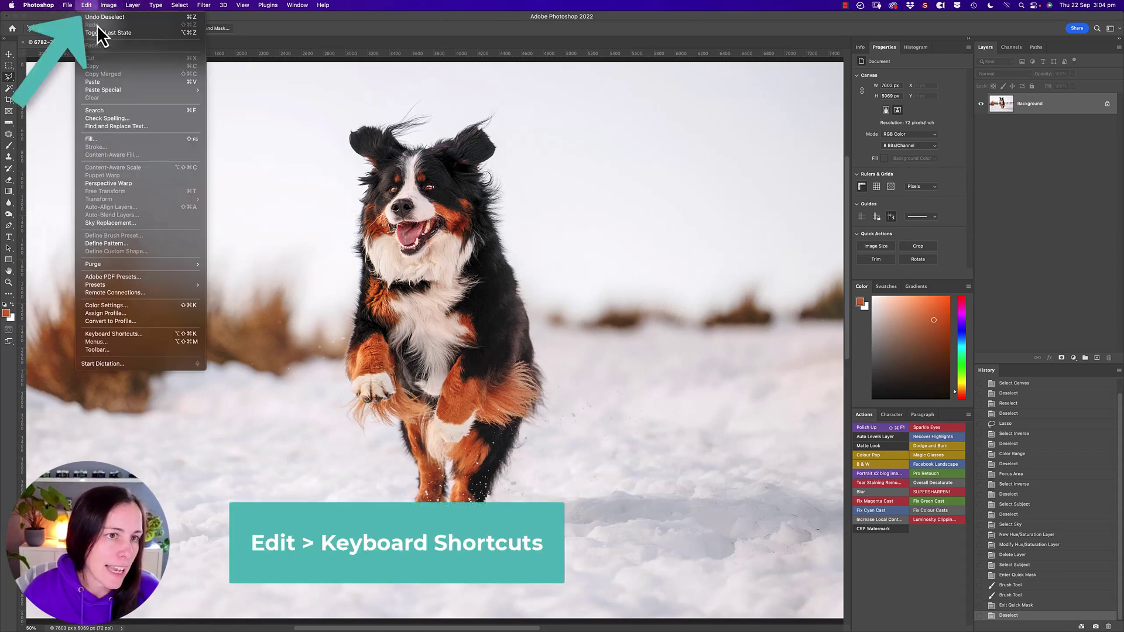
click(165, 334)
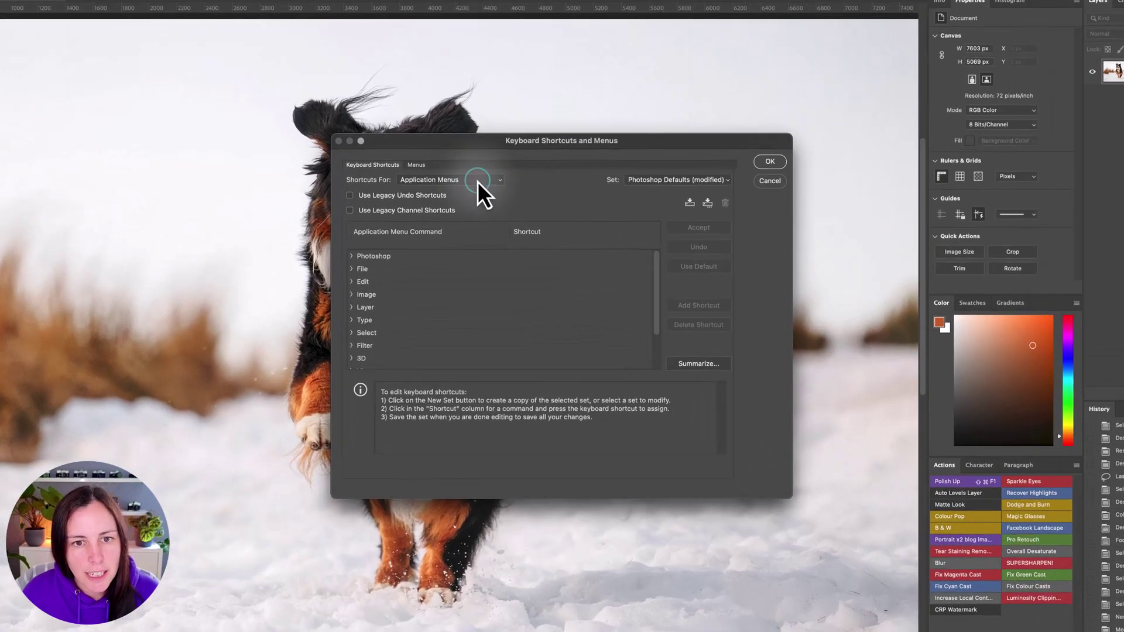
click(478, 181)
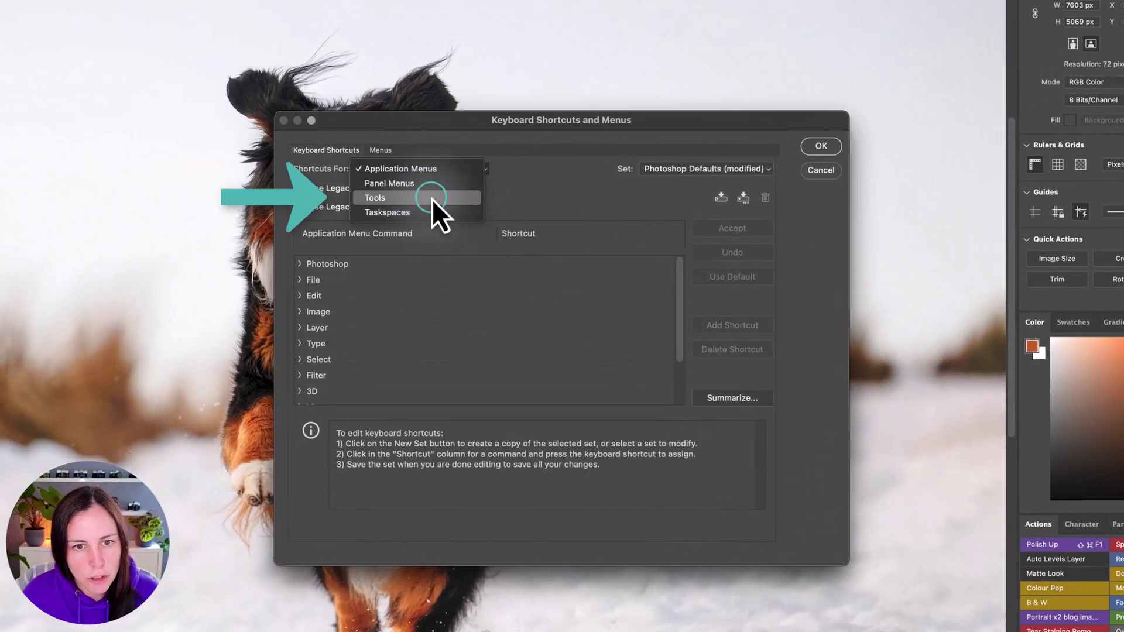
click(458, 205)
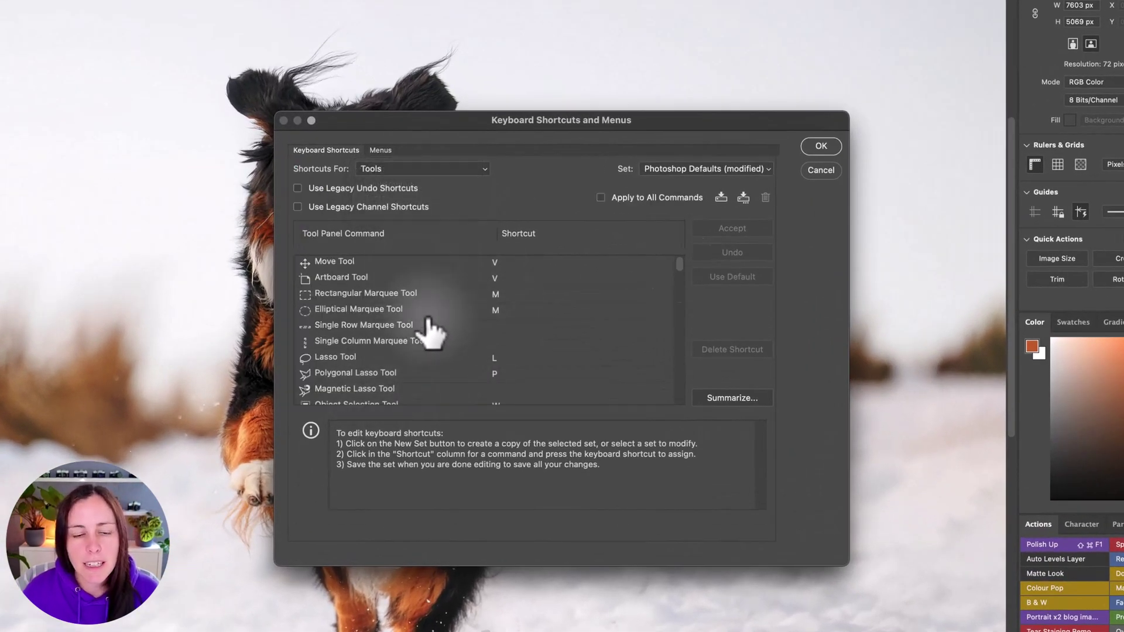
Step: Examine the shortcuts assigned to the Polygonal Lasso, Patch and other tools, and close the shortcut settings without saving
click(680, 267)
mouse_move(682, 269)
mouse_down()
mouse_move(683, 316)
mouse_move(678, 258)
mouse_move(679, 270)
mouse_up()
click(680, 267)
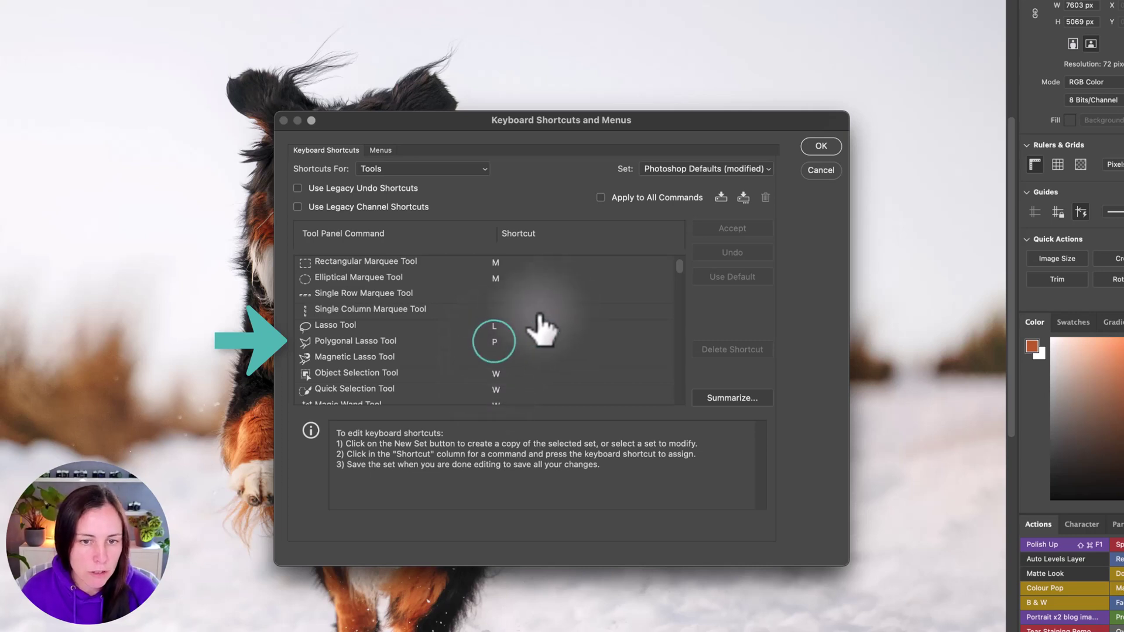
click(496, 342)
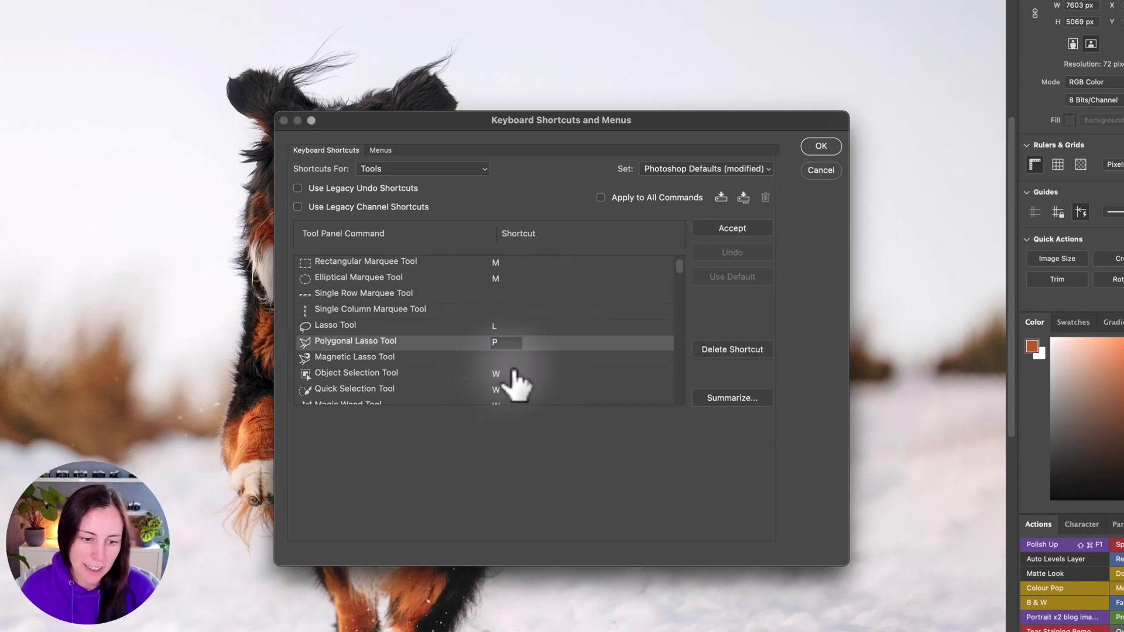
click(680, 272)
scroll(680, 287, down, 3)
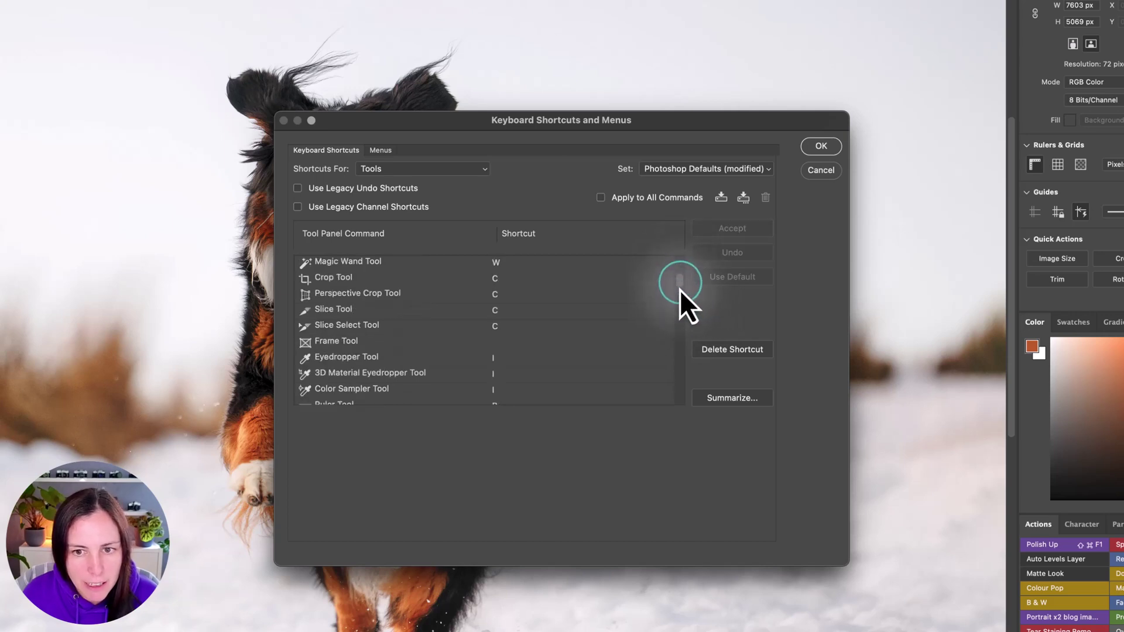
scroll(685, 270, up, 4)
scroll(684, 275, down, 1)
scroll(684, 276, down, 5)
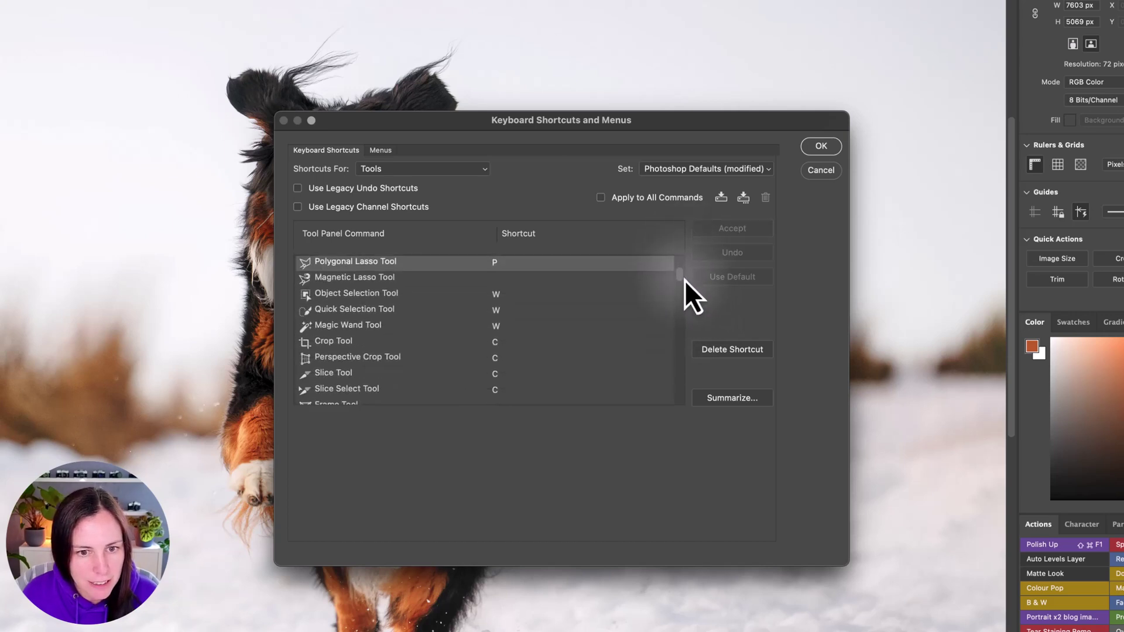
scroll(685, 295, down, 3)
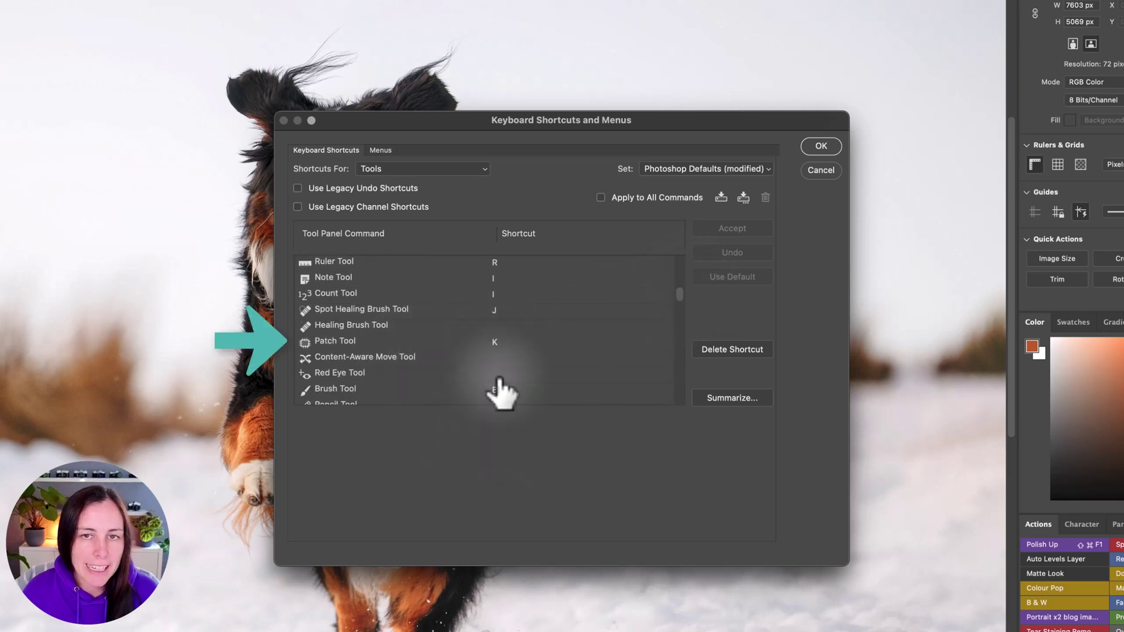
click(821, 169)
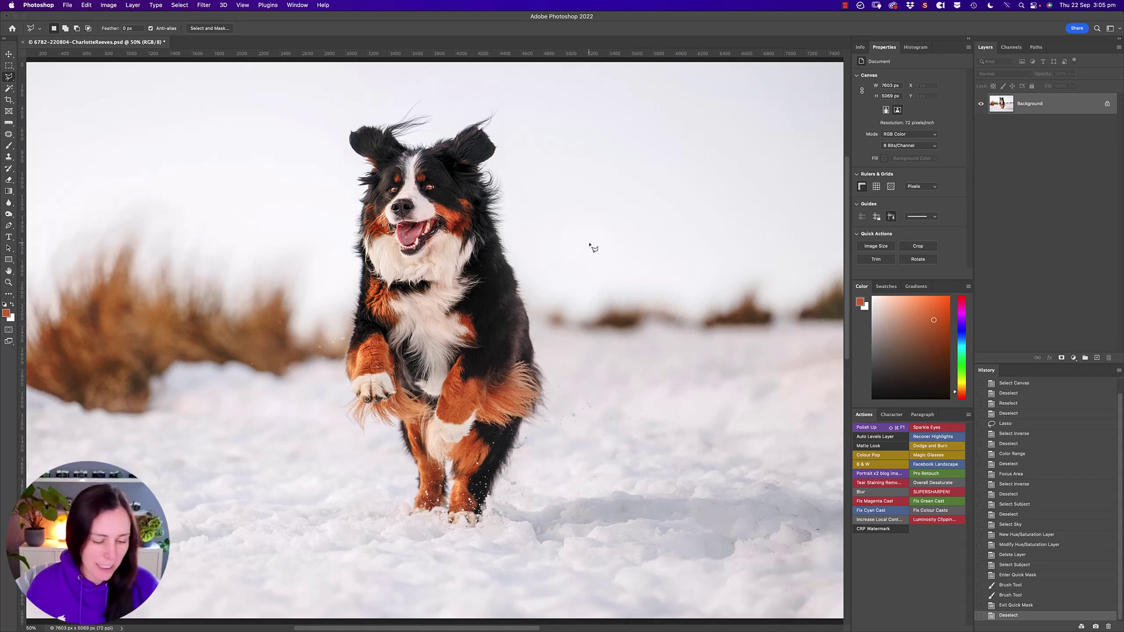
Step: Draw a rounded Lasso selection in the sky beside the dog and subtract a triangular notch from its lower edge with the Polygonal Lasso
key(shift+l)
drag(650, 189, 659, 167)
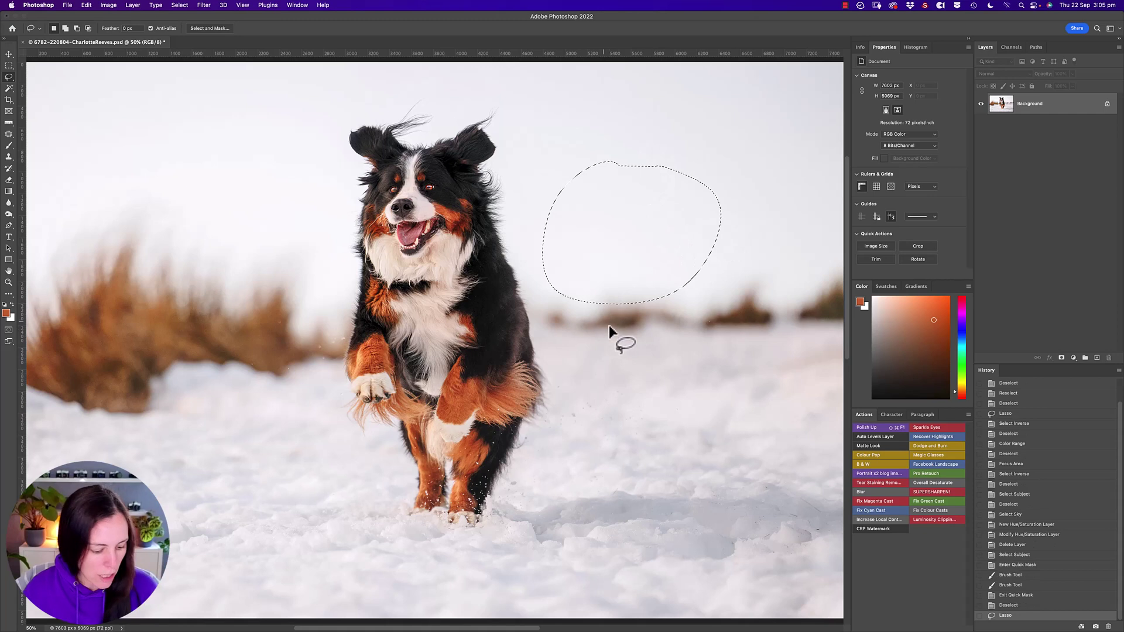
click(612, 343)
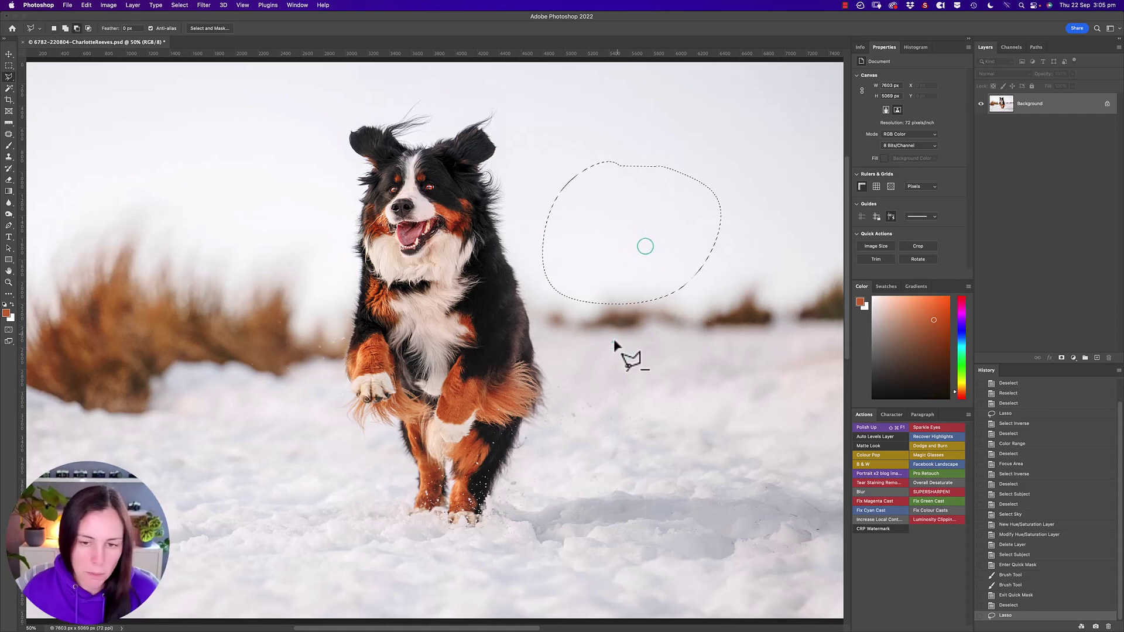
click(596, 379)
click(691, 368)
click(644, 247)
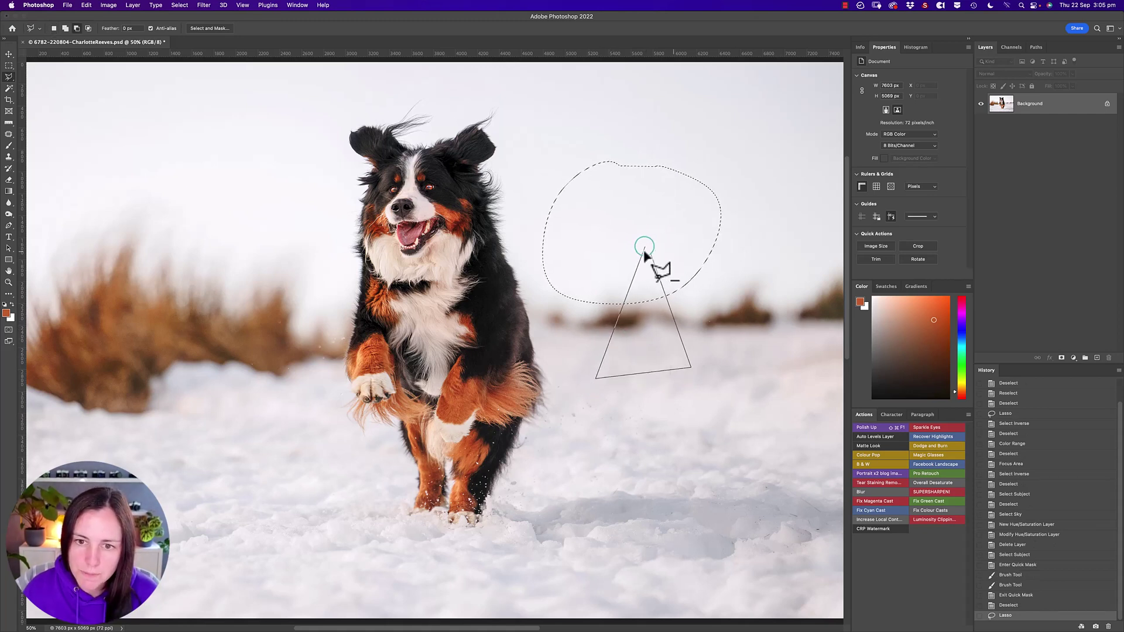
Step: Patch the notched sky selection with the Content-Aware Patch tool, sampling the snow and bushes just below it
key(j)
drag(655, 209, 685, 337)
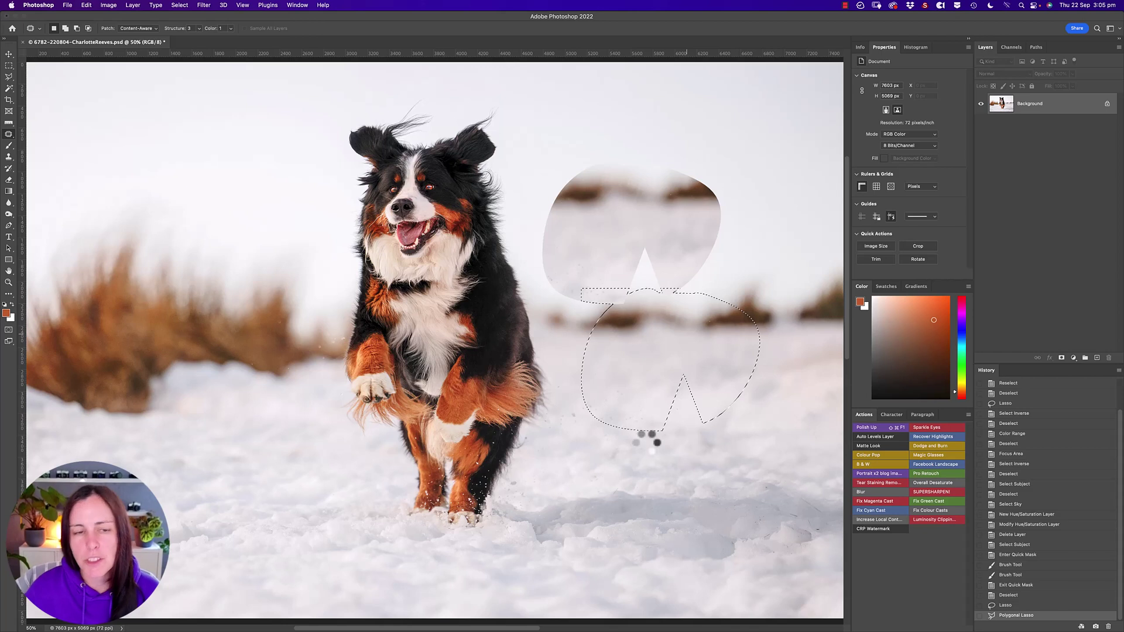
drag(647, 438, 645, 446)
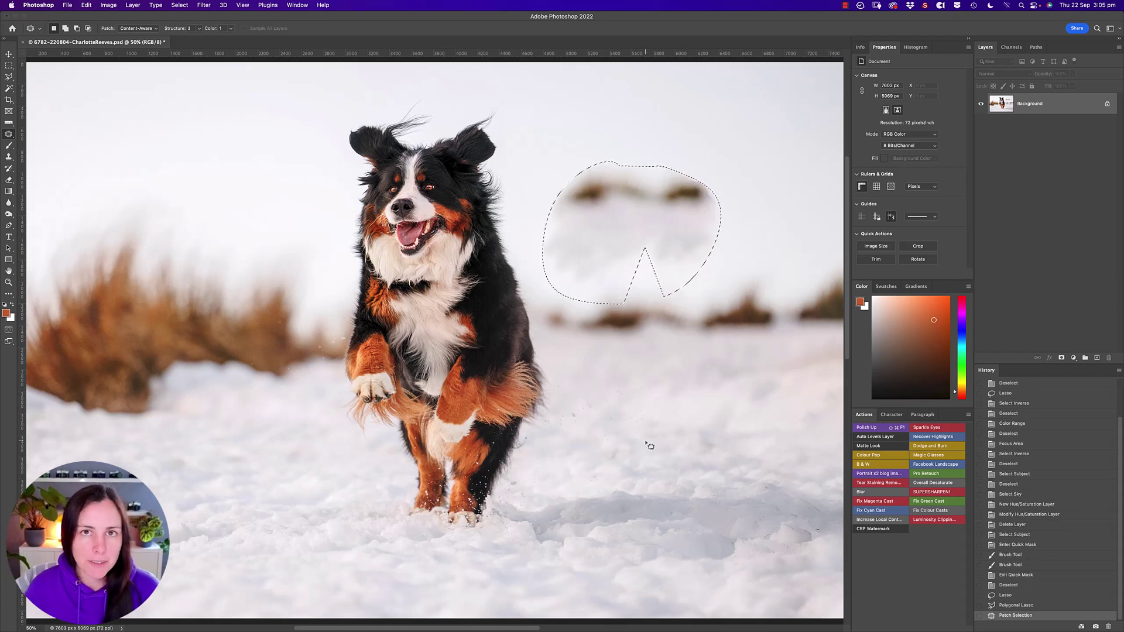